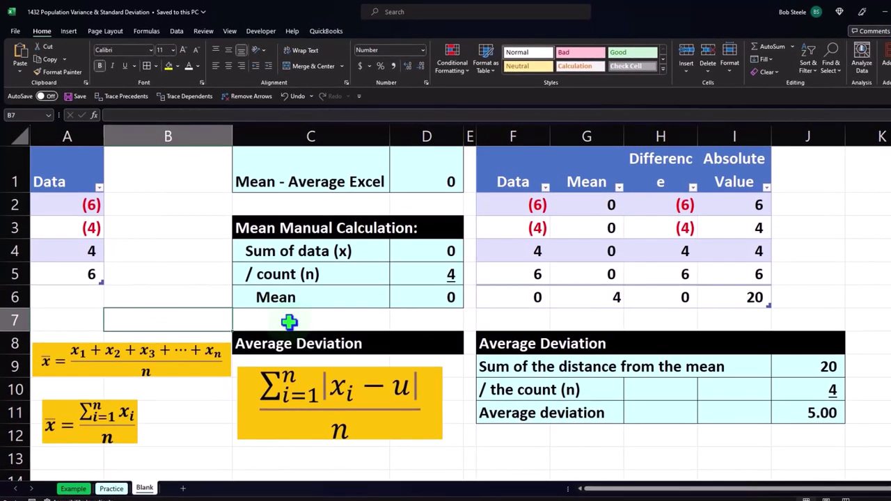
- Review the table's Mean, absolute-value and average-deviation (J11) formulas
left_click(321, 334)
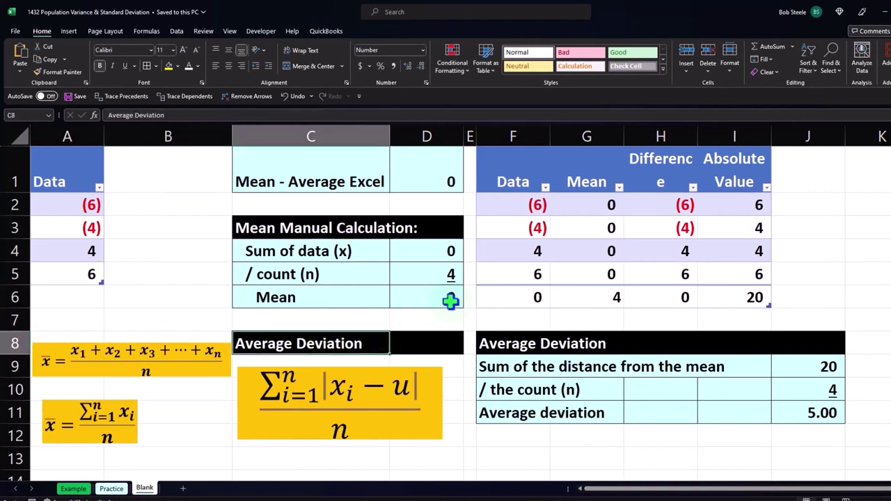
left_click(580, 182)
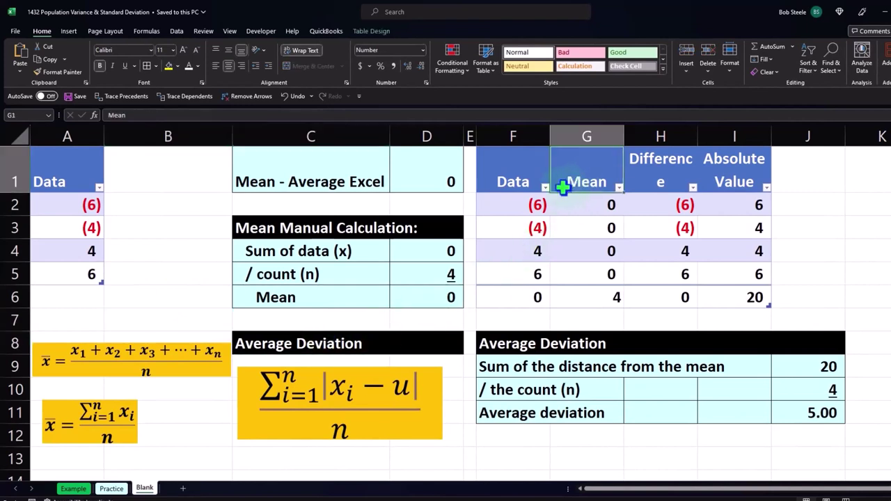
left_click(487, 187)
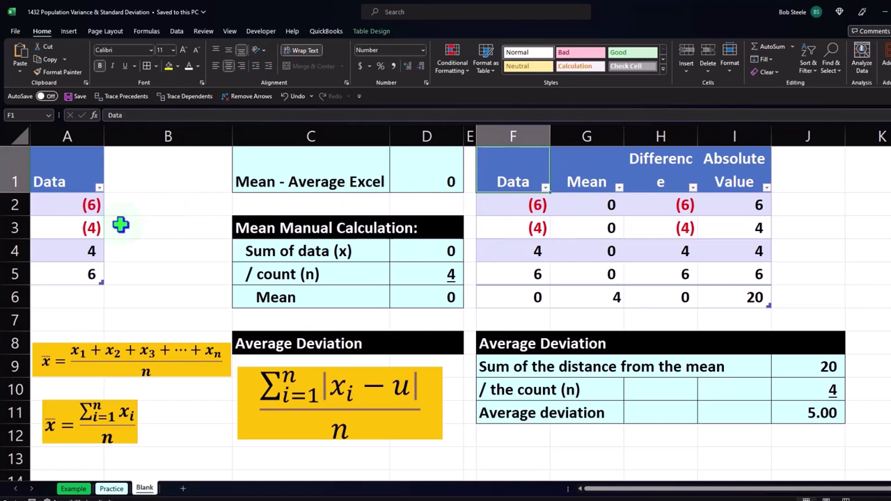
left_click(527, 203)
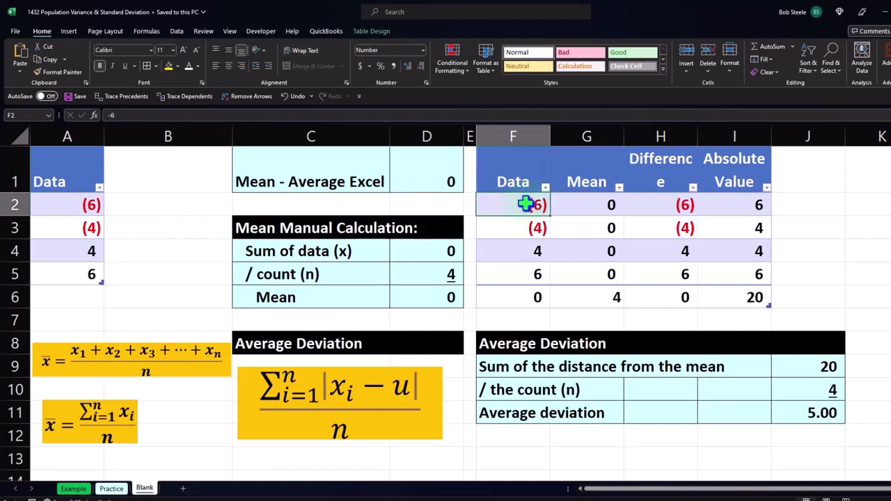
key("Right")
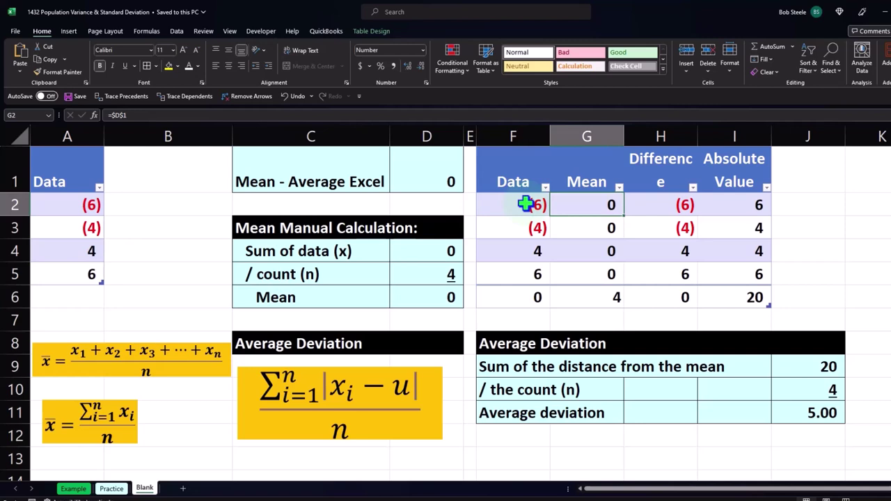
key("Right")
key("Right")
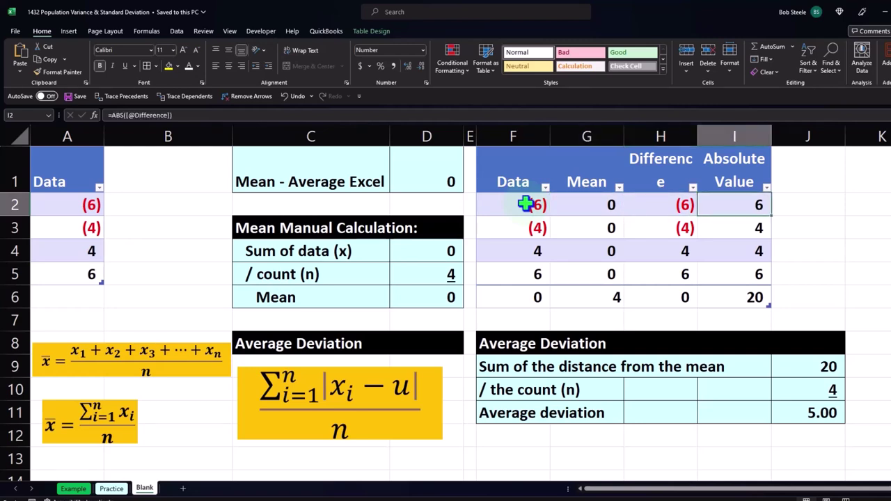
key("Down")
key("Down")
key("Down")
key("Down")
key("Down")
key("Down")
key("Down")
key("Down")
key("Down")
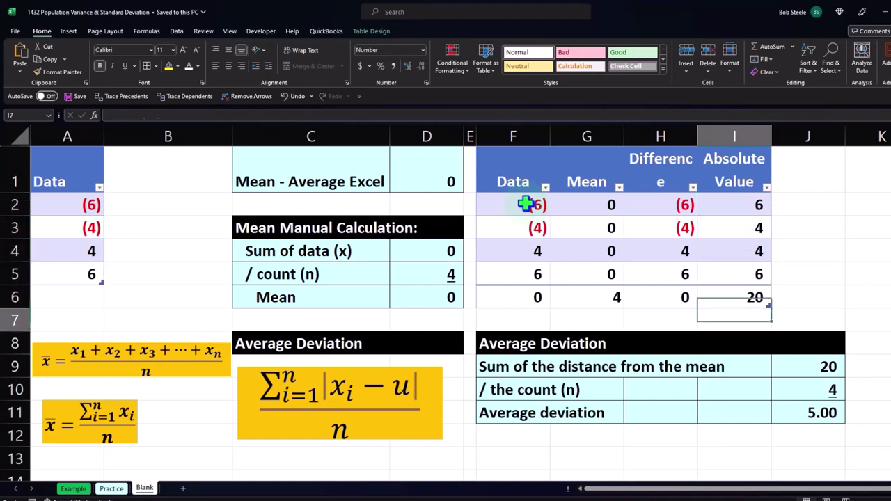
key("Right")
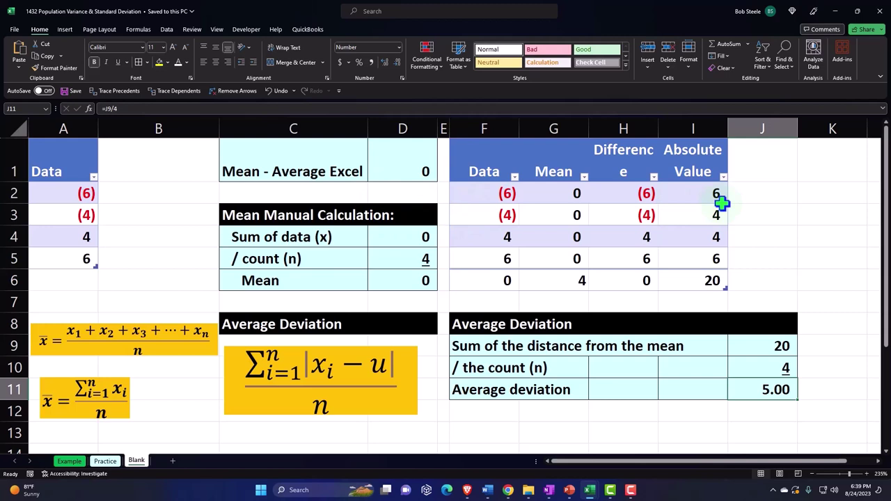
- Select the Data values -6, -4, 4, 6 in F2:F5
left_click(756, 201)
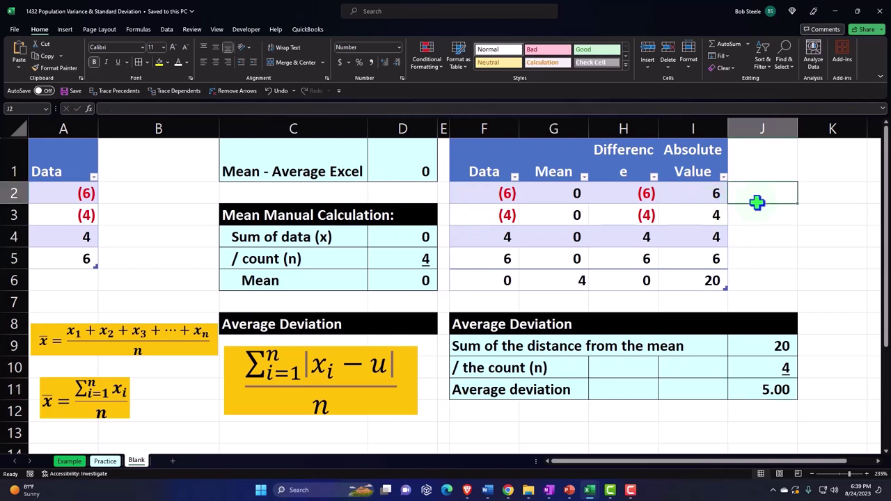
key("Right")
key("Right")
key("Right")
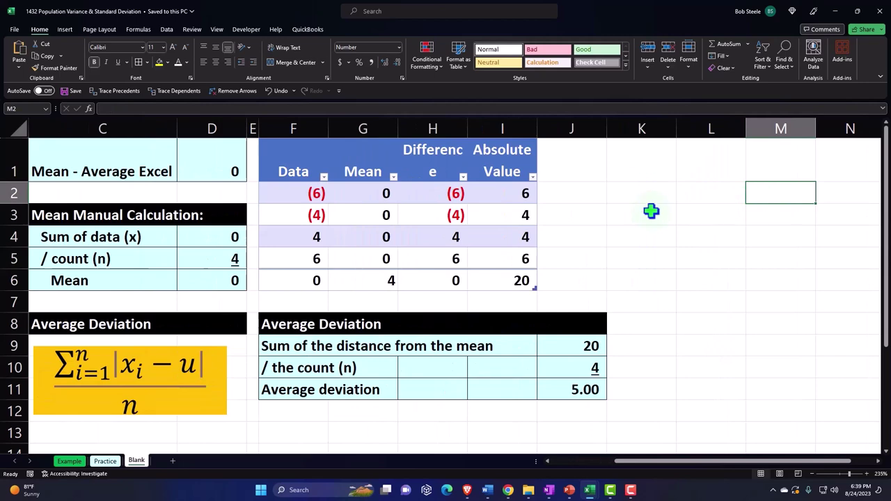
left_click(296, 140)
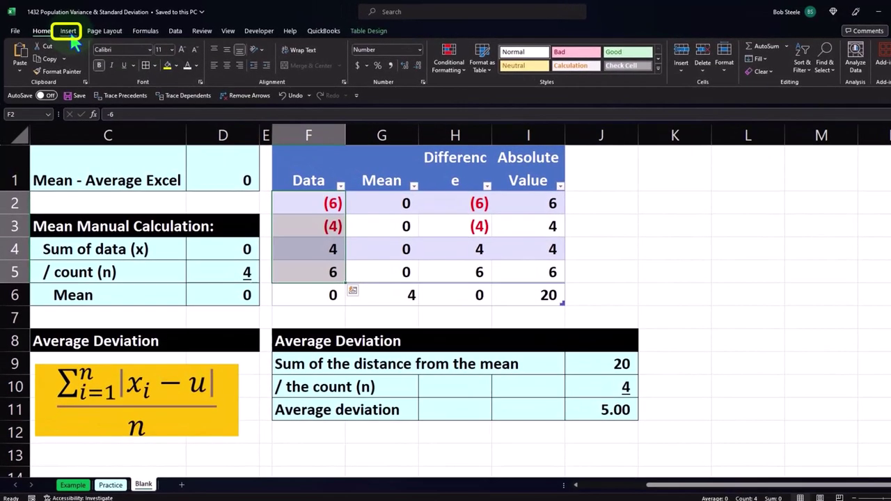
- Insert a histogram of the Data values and set its axis to 8 bins
left_click(68, 31)
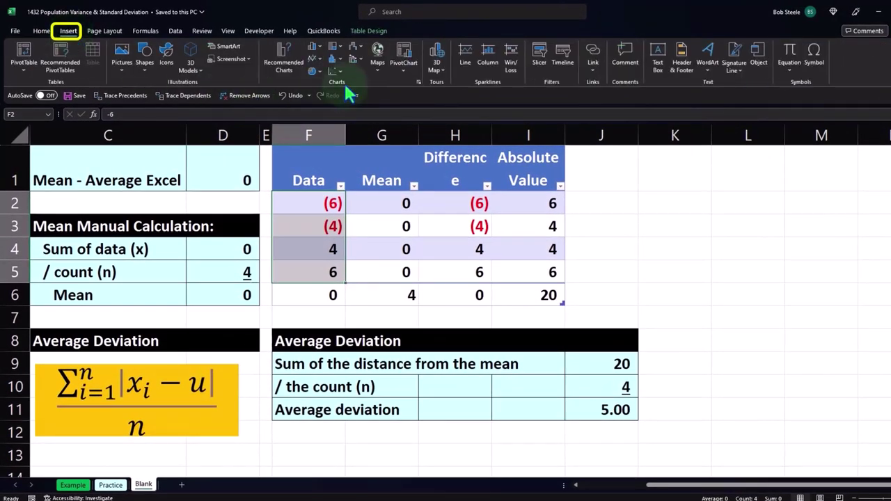
left_click(337, 59)
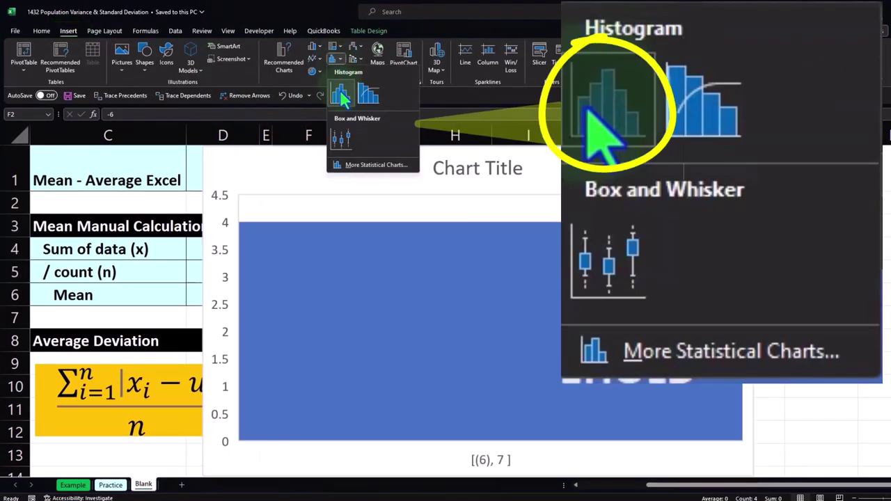
left_click(341, 93)
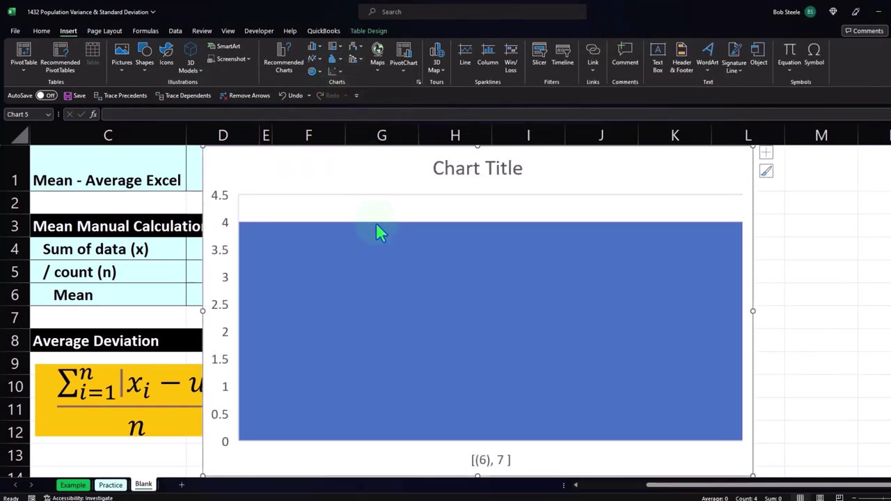
left_click(498, 466)
double_click(498, 472)
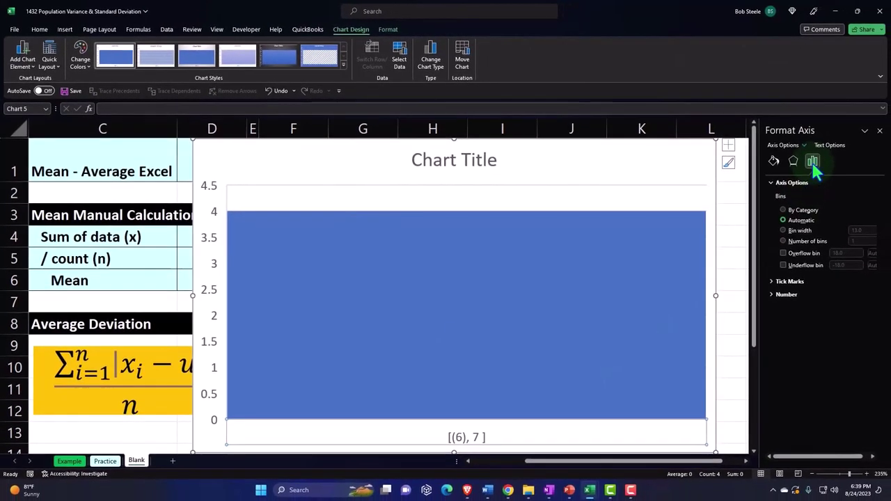
left_click(787, 242)
key("BackSpace")
type("8")
key("Tab")
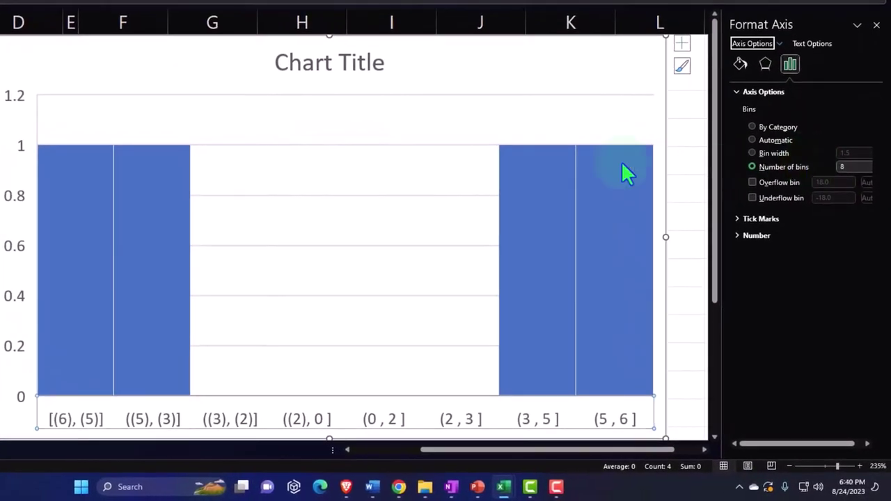
- Delete the histogram's title and move the chart to the right of the tables
left_click(381, 75)
key("Delete")
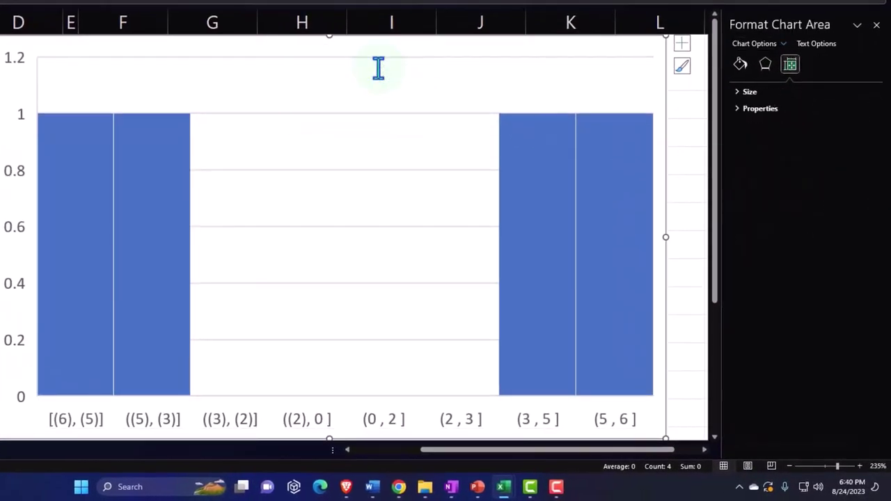
left_click(877, 24)
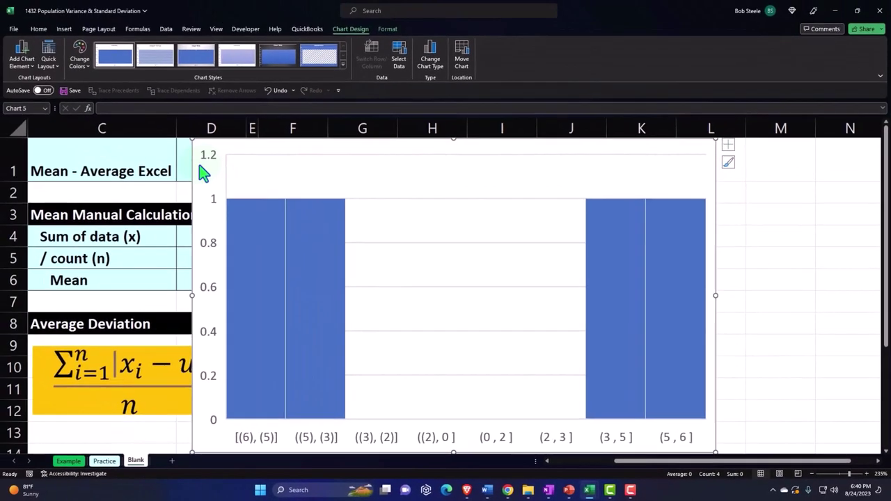
left_click_drag(154, 149, 623, 177)
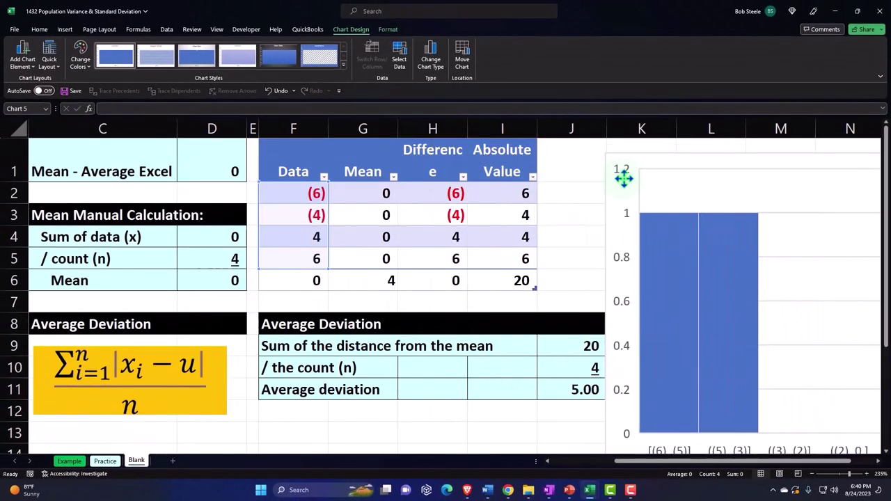
scroll(642, 468, "right", 1)
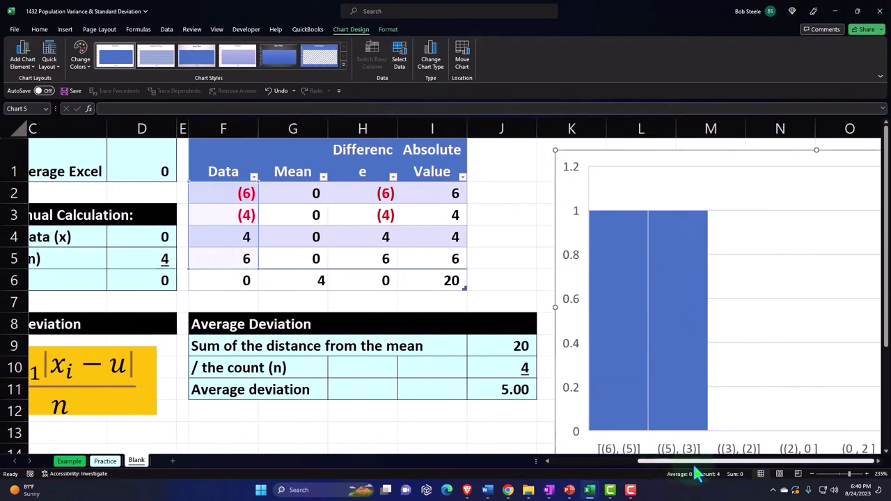
left_click(537, 435)
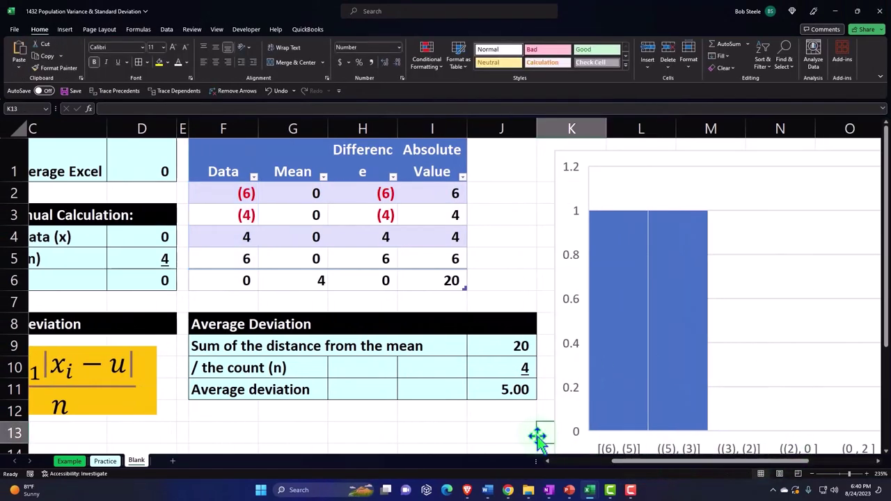
key("Right")
key("Right")
key("Right")
key("Right")
key("Right")
key("Right")
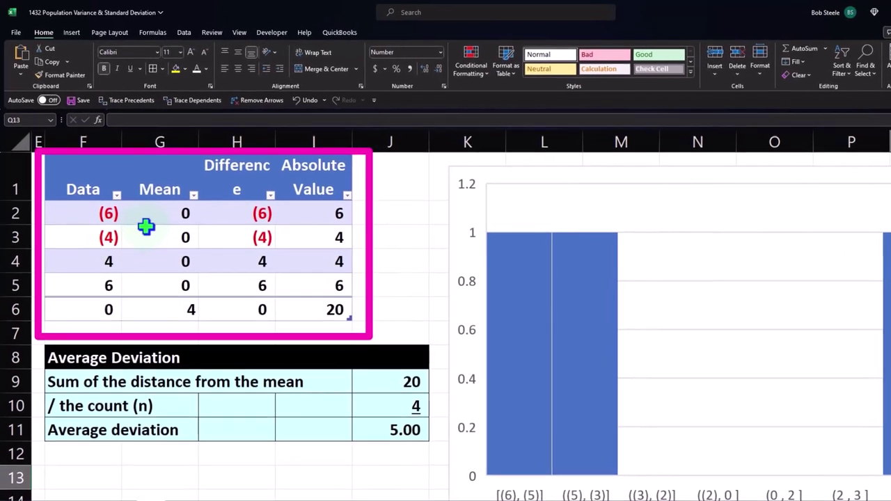
left_click(101, 213)
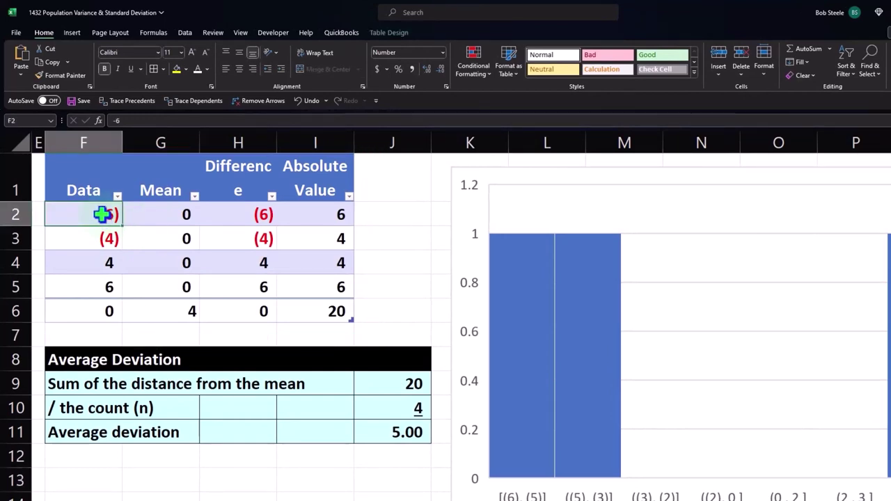
key("Down")
key("Down")
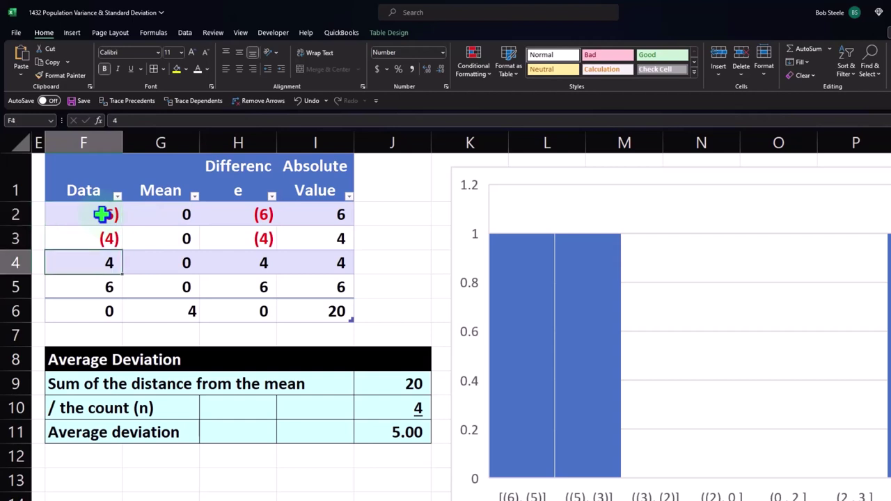
key("Down")
key("Down")
key("Down")
key("Right")
key("Right")
key("Right")
key("Right")
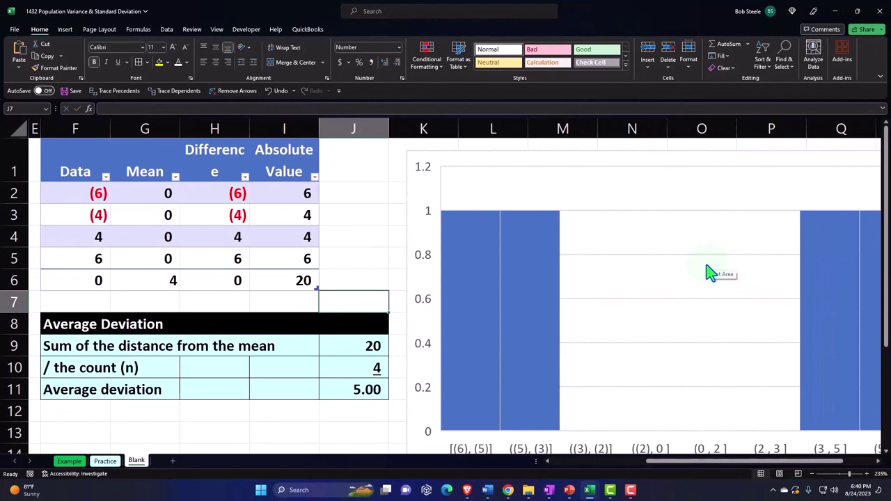
left_click(330, 371)
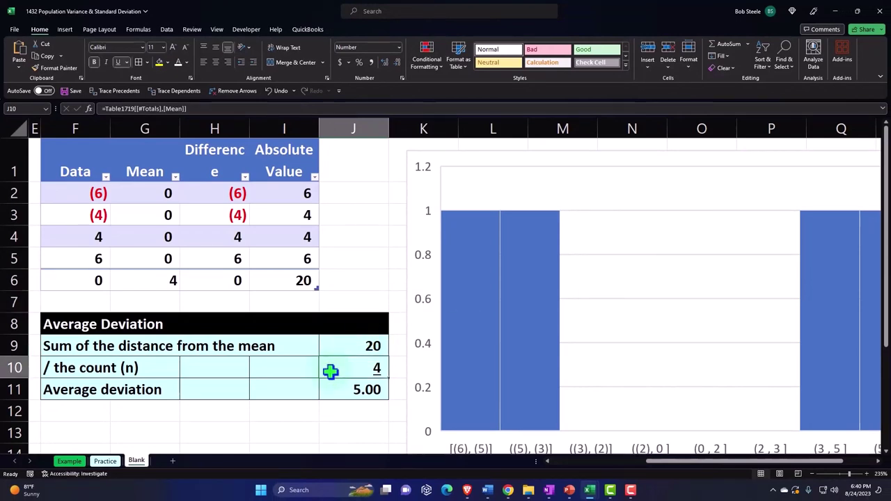
key("Right")
key("Right")
key("Right")
key("Right")
key("Right")
key("Right")
key("Right")
key("Right")
key("Right")
key("Right")
key("Right")
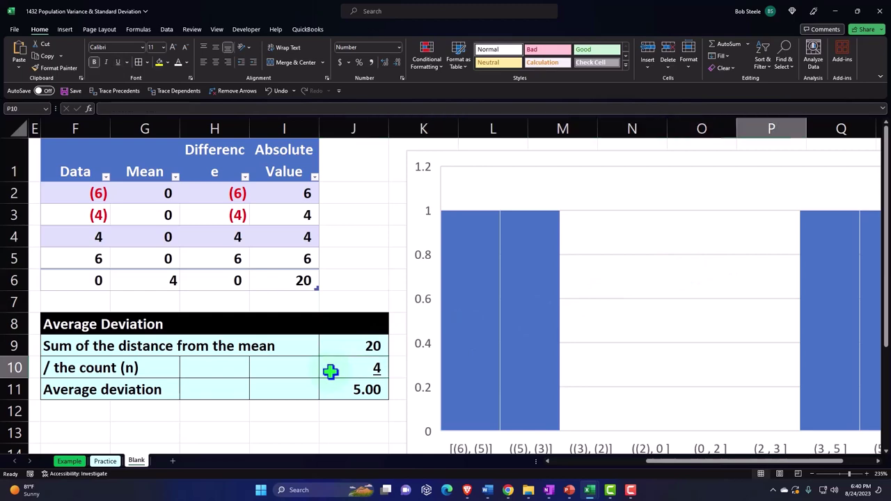
key("Right")
key("Right")
key("Right")
key("Right")
key("Right")
key("Right")
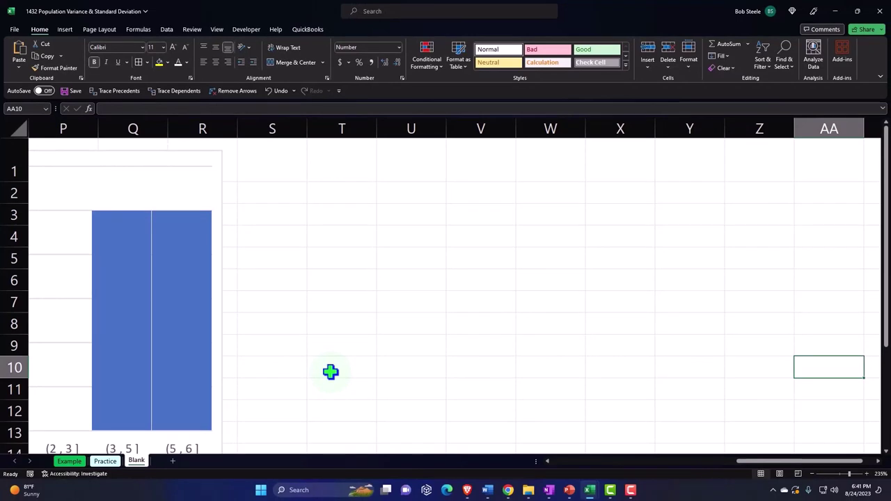
- Enter the heading 'Variance - Population' in cell S1
left_click(278, 161)
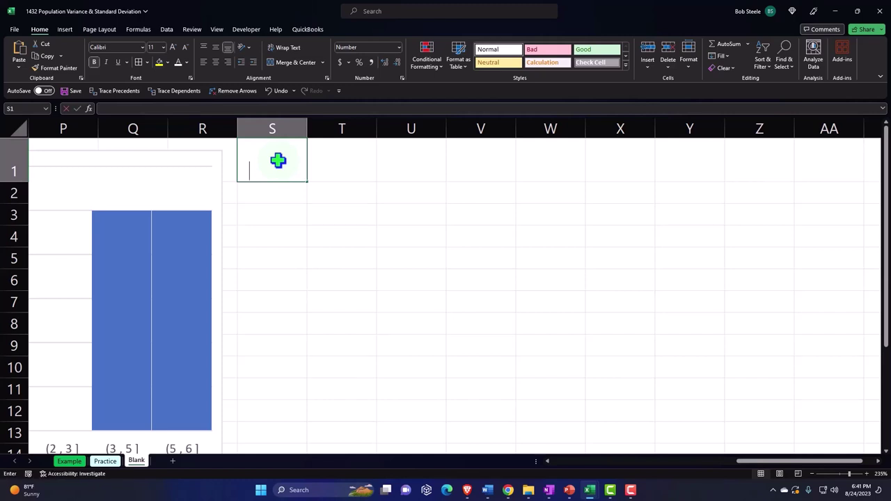
type("Variance - Pp")
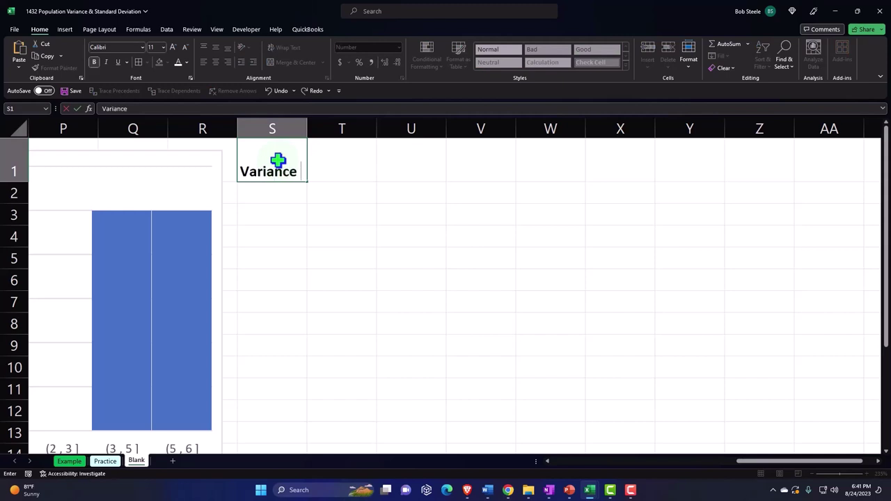
key("BackSpace")
type("opulation")
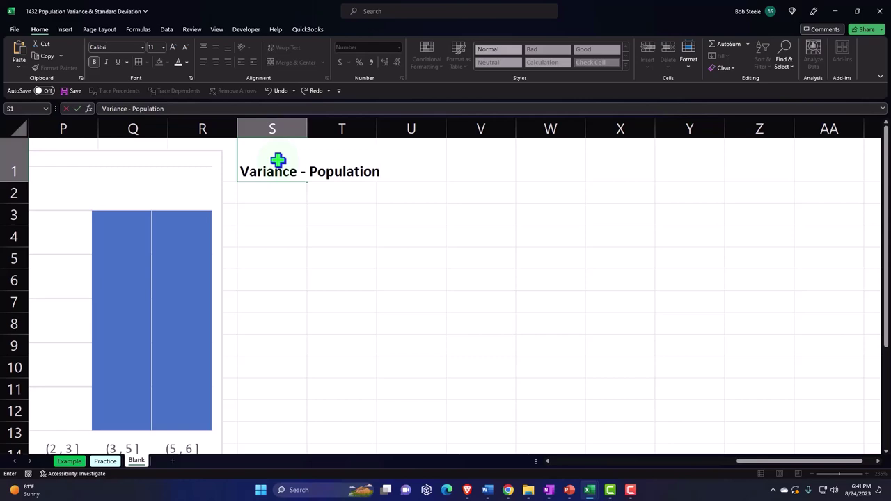
key("Return")
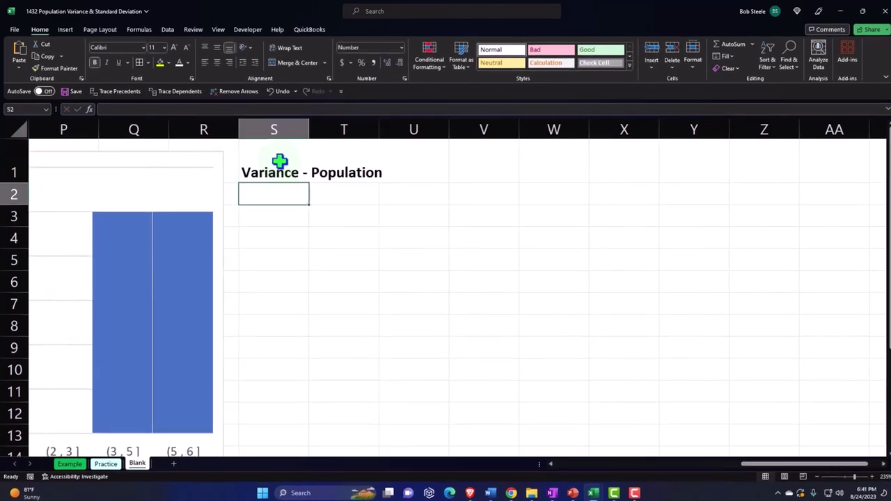
- Give S1:U1 a black fill with white heading text
mouse_move(286, 167)
left_mouse_down()
mouse_move(365, 157)
mouse_move(407, 169)
left_mouse_up()
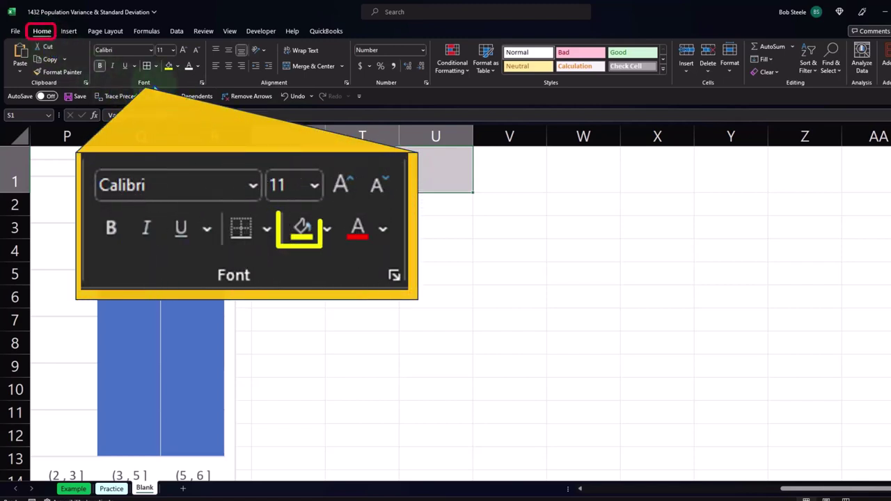
left_click(178, 66)
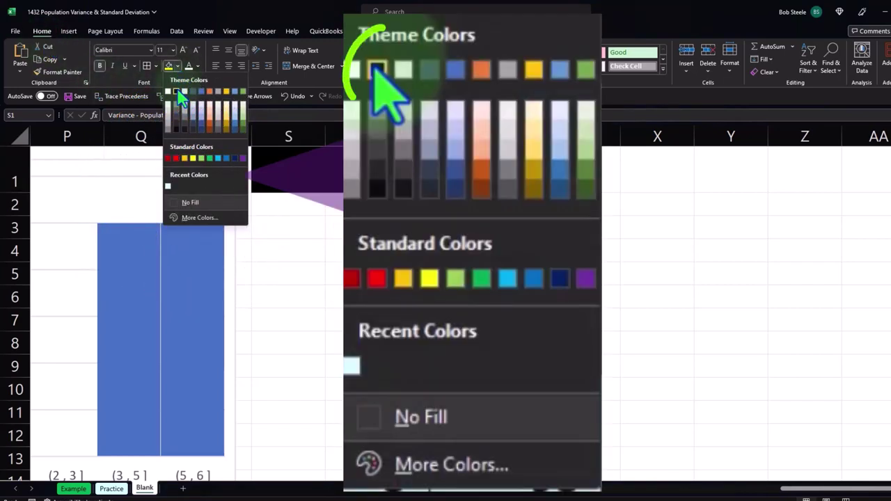
left_click(176, 92)
left_click(188, 66)
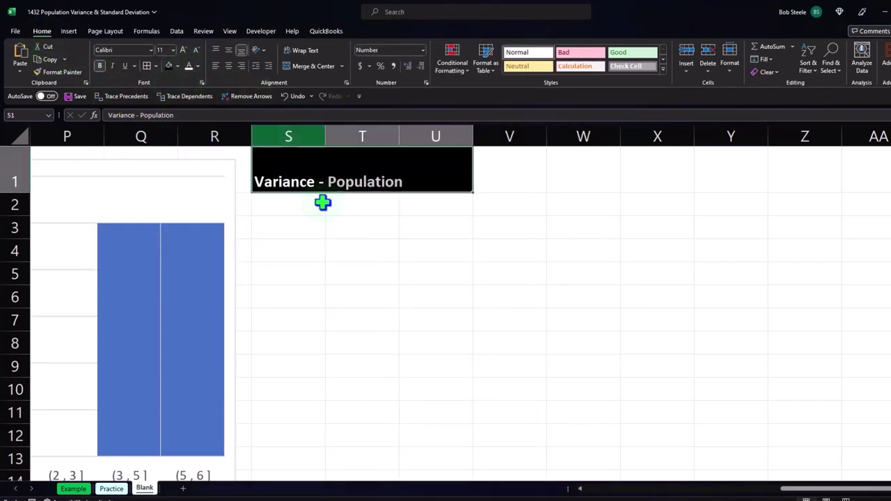
left_click(354, 248)
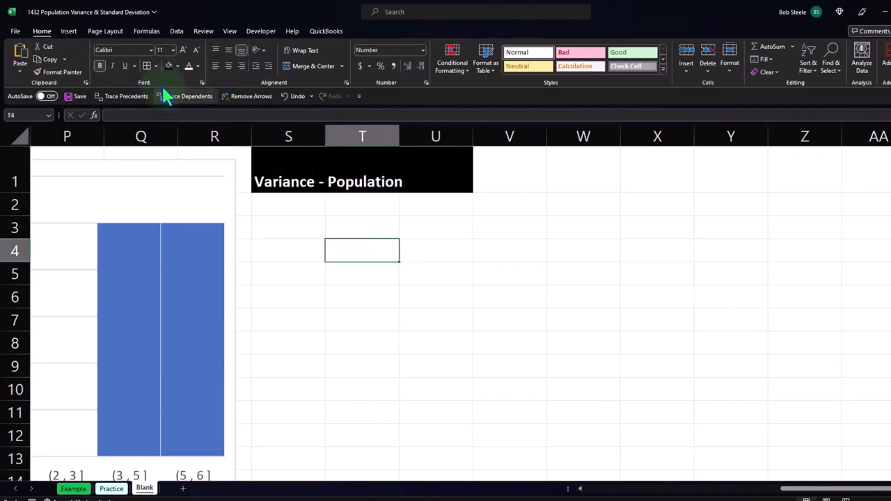
left_click(69, 33)
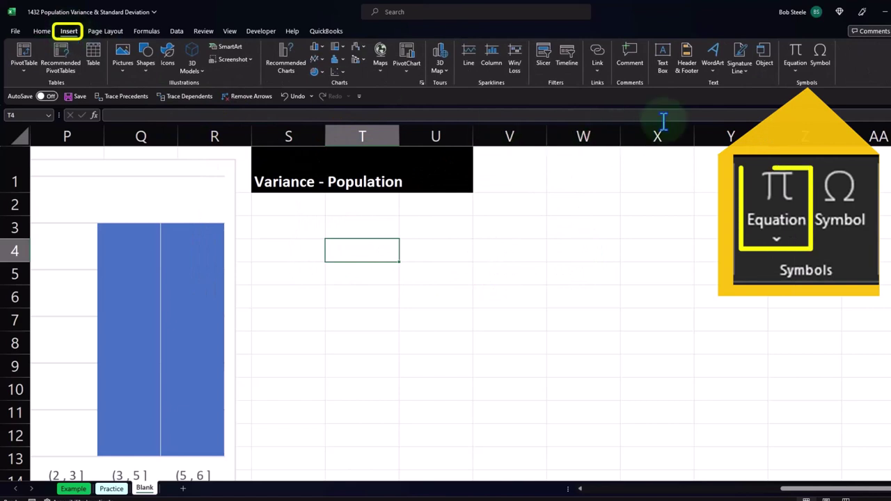
- Insert a new ink equation and enlarge the handwriting math pad
left_click(795, 56)
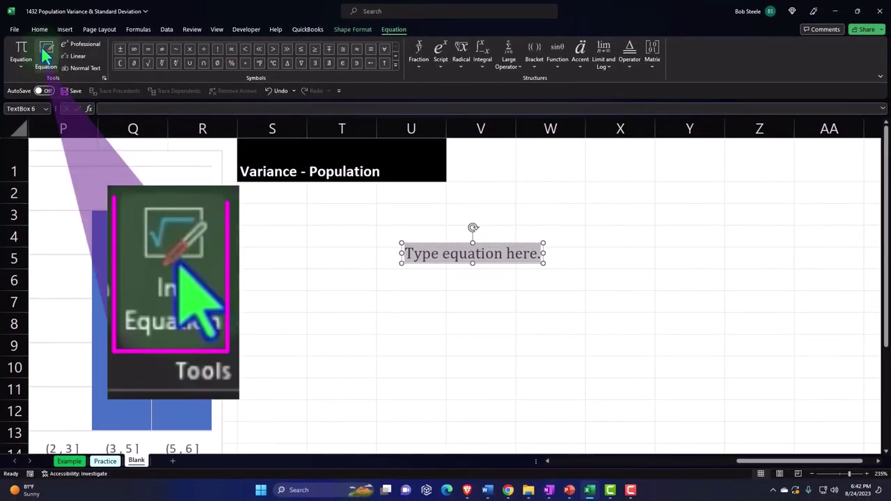
left_click(44, 50)
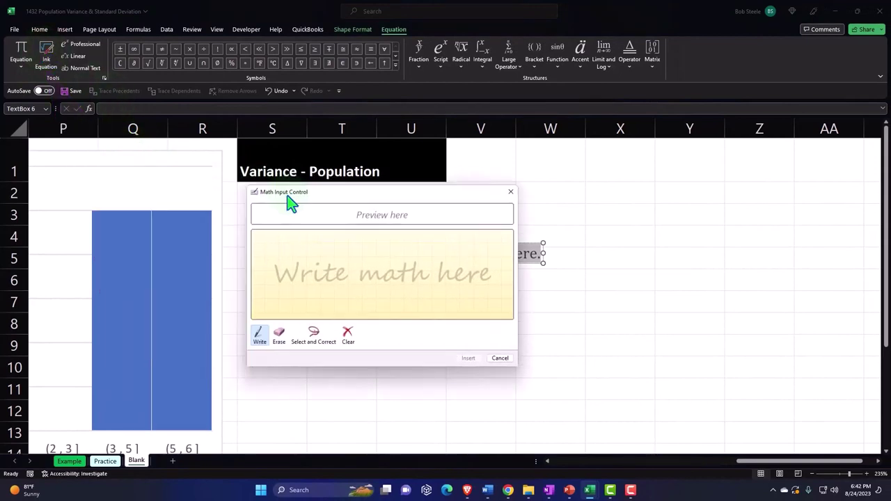
left_click_drag(518, 363, 817, 427)
left_click_drag(249, 189, 225, 142)
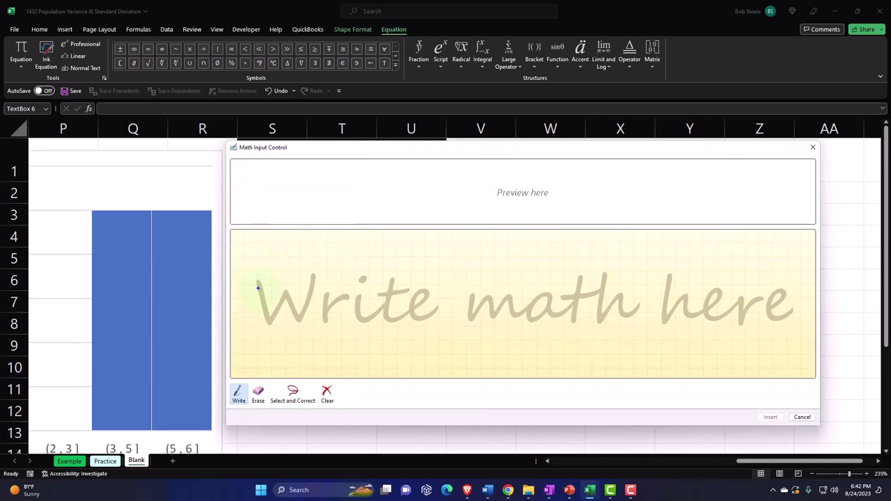
- Handwrite σ² = Σ with limits i=1 to n, erasing misread marks
mouse_move(253, 284)
left_mouse_down()
mouse_move(248, 293)
mouse_move(258, 280)
mouse_move(262, 287)
left_mouse_up()
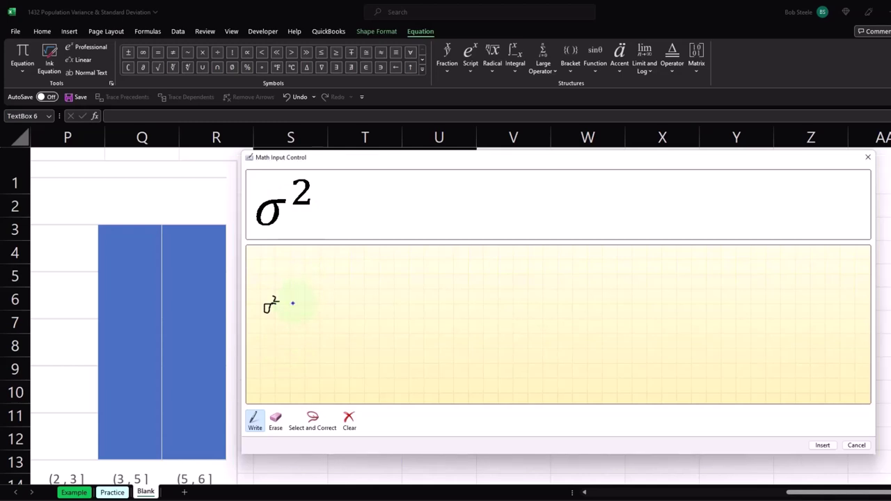
mouse_move(294, 304)
left_mouse_down()
mouse_move(304, 304)
mouse_move(301, 313)
left_mouse_up()
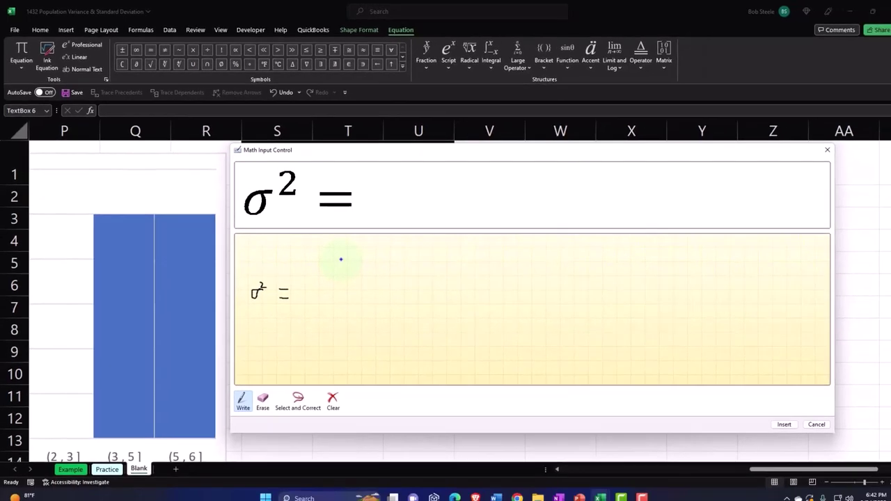
mouse_move(334, 254)
left_mouse_down()
mouse_move(307, 258)
mouse_move(334, 271)
mouse_move(307, 284)
mouse_move(340, 288)
left_mouse_up()
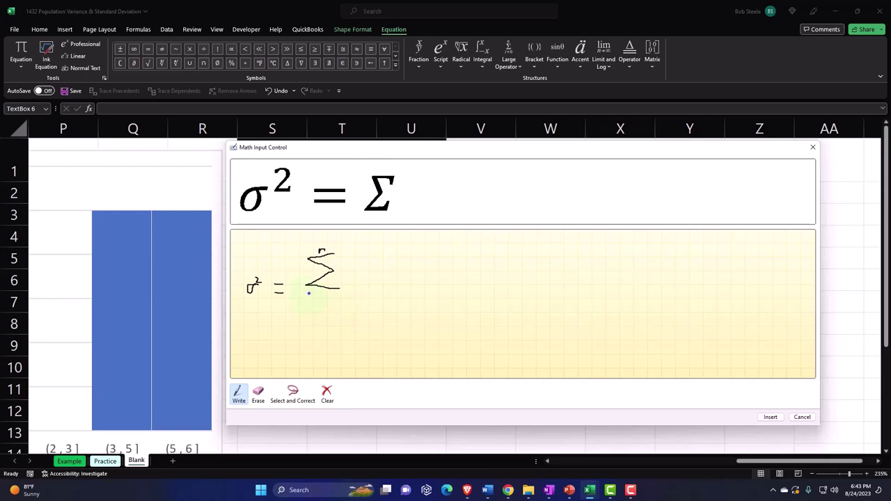
left_click(312, 288)
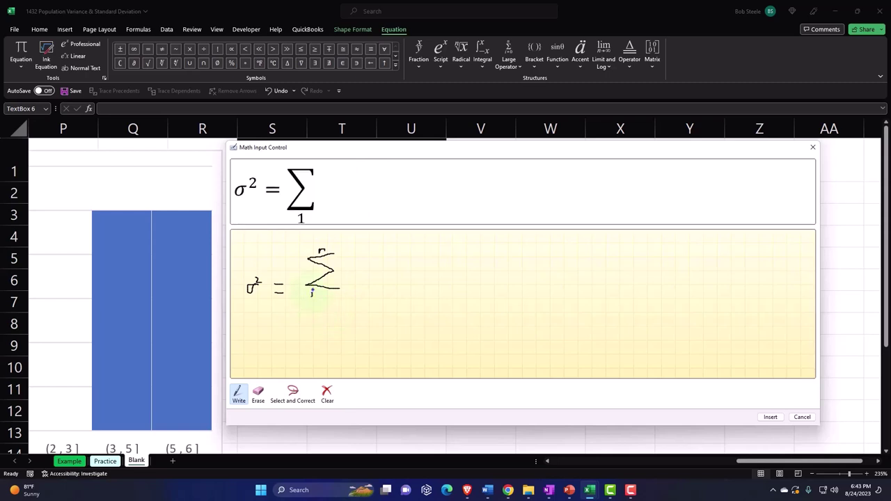
left_click_drag(317, 296, 344, 309)
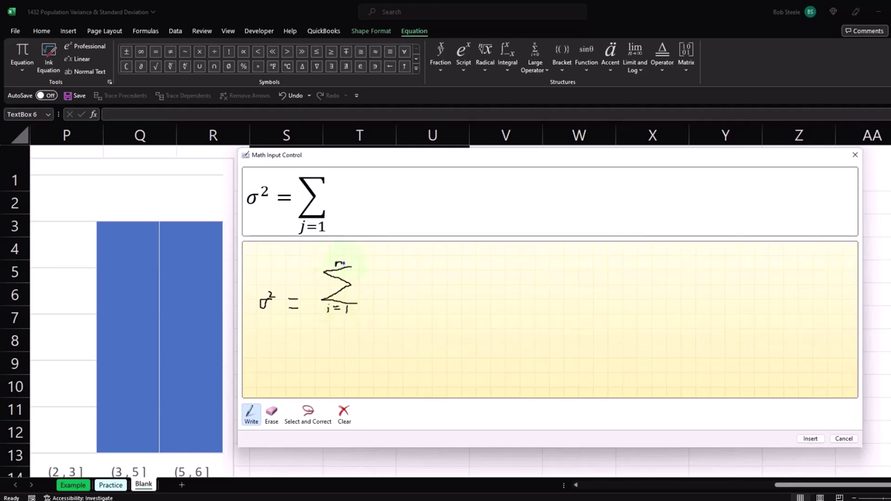
left_click_drag(341, 265, 343, 271)
left_click(271, 415)
left_click(341, 271)
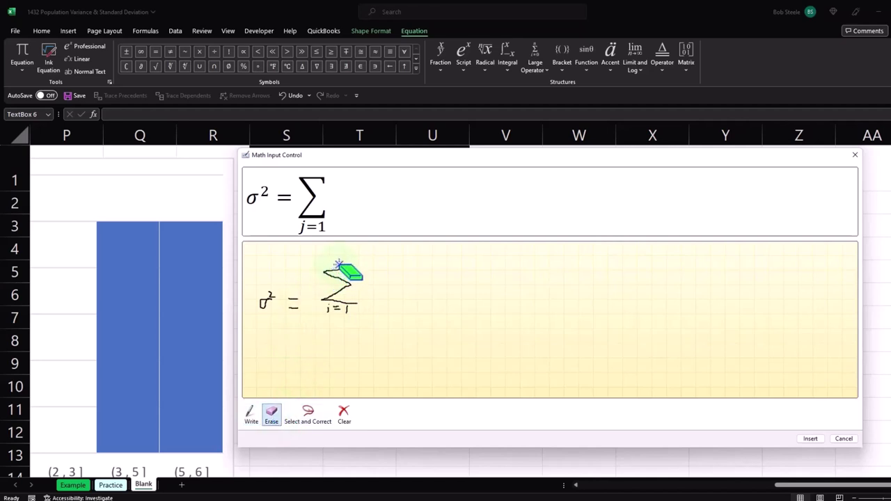
left_click(252, 414)
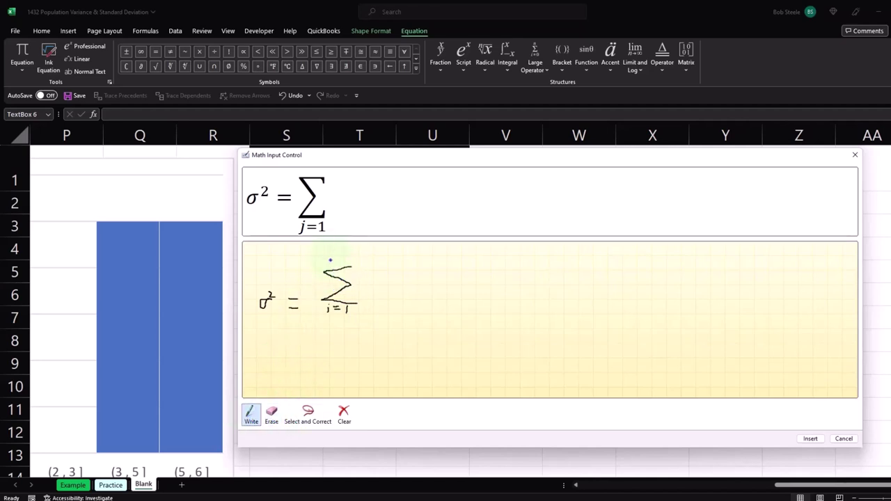
left_click_drag(333, 261, 341, 266)
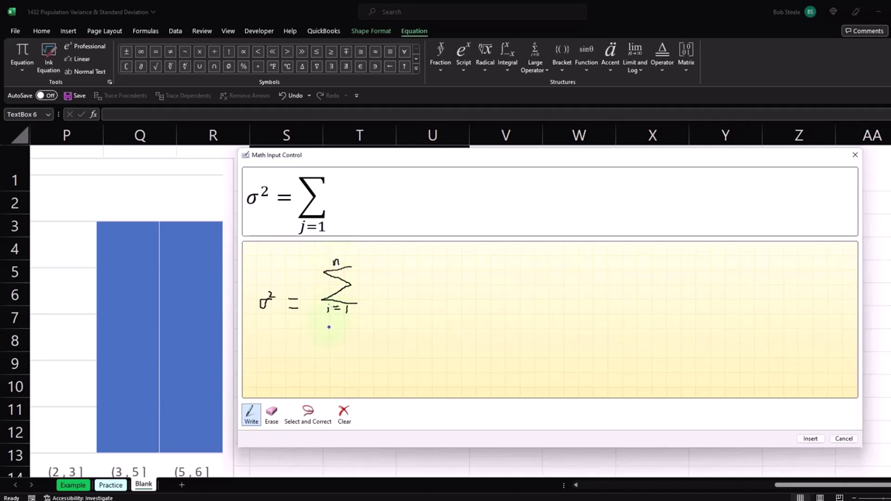
left_click(271, 415)
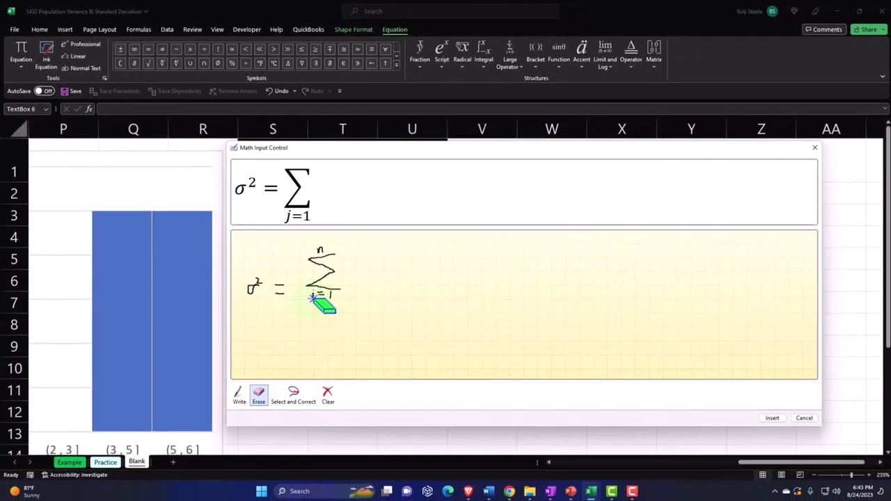
left_click_drag(318, 299, 318, 304)
left_click(240, 395)
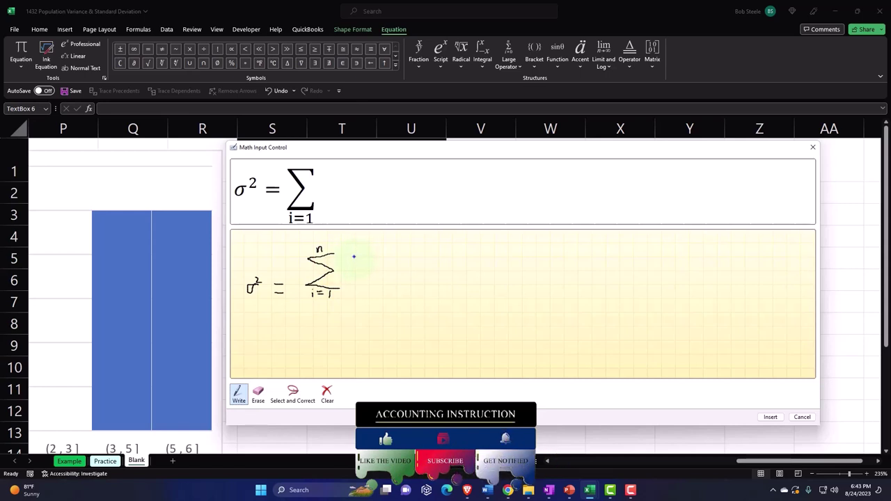
- Handwrite the squared term (xᵢ − u)² and redraw the n above Σ
mouse_move(353, 256)
left_mouse_down()
mouse_move(349, 282)
mouse_move(363, 272)
mouse_move(367, 278)
mouse_move(355, 278)
left_mouse_up()
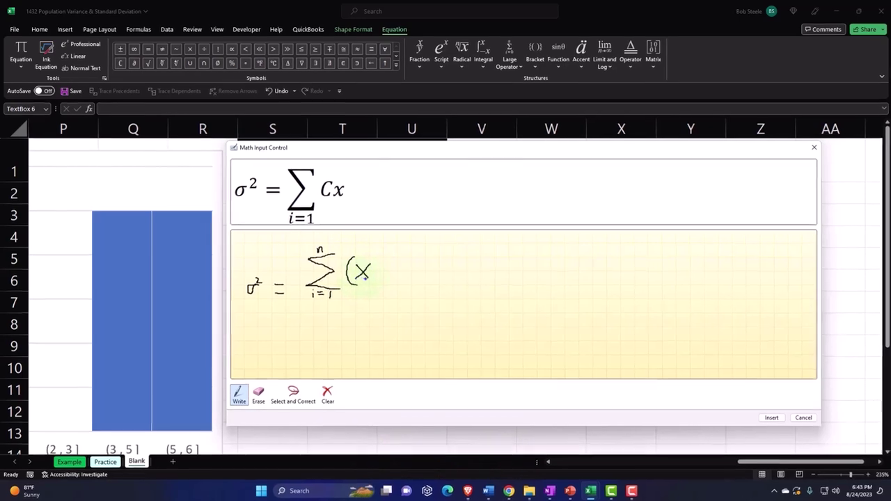
left_click_drag(378, 275, 379, 285)
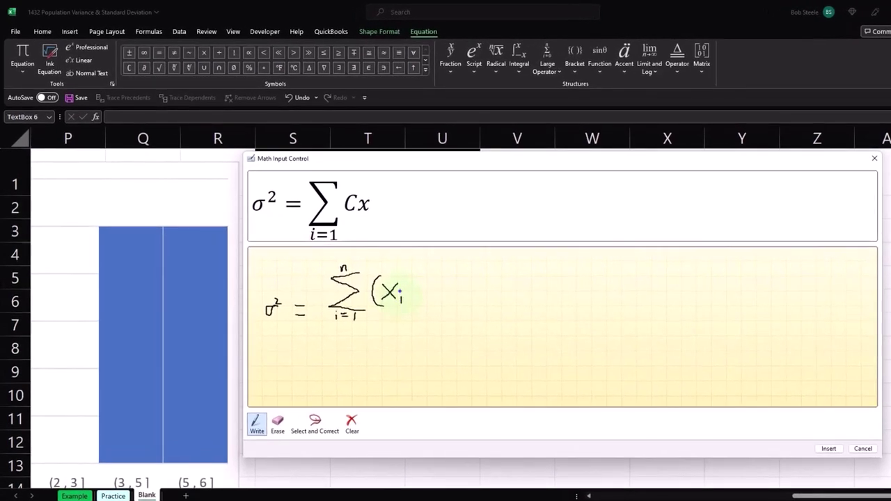
left_click(401, 291)
mouse_move(408, 286)
left_mouse_down()
mouse_move(433, 297)
mouse_move(435, 285)
mouse_move(435, 296)
left_mouse_up()
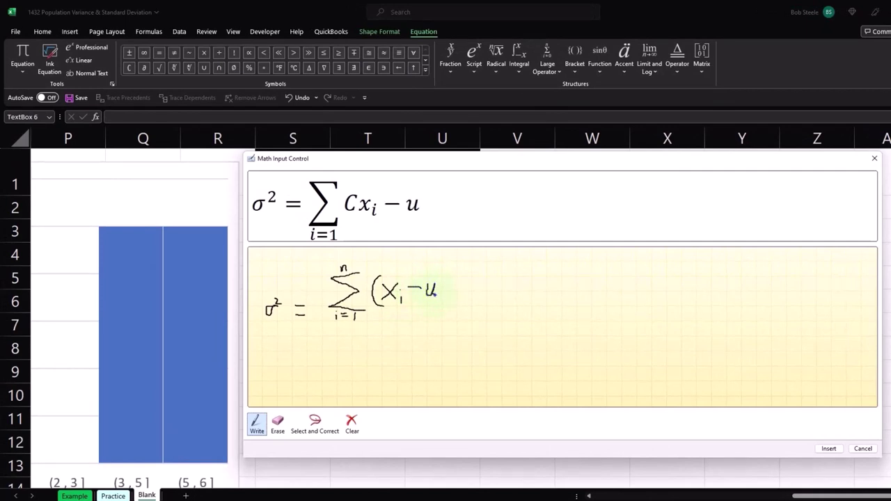
mouse_move(436, 275)
left_mouse_down()
mouse_move(453, 300)
mouse_move(441, 307)
left_mouse_up()
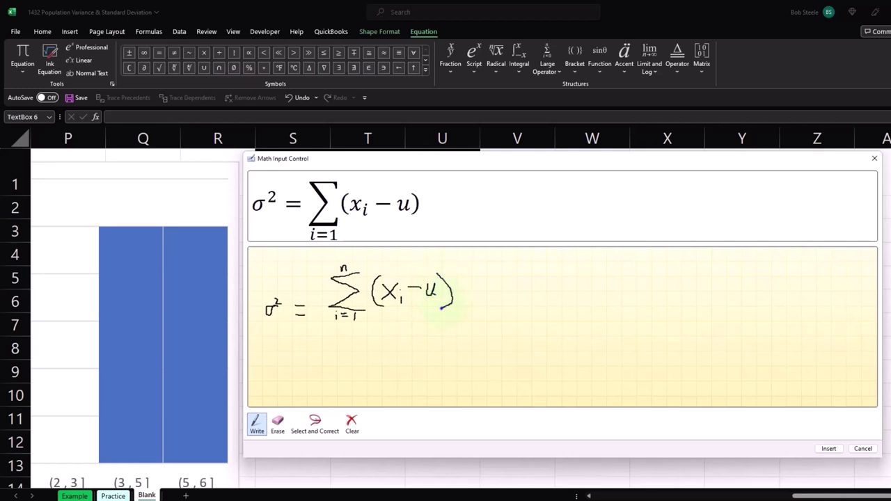
left_click_drag(453, 276, 460, 283)
left_click(276, 425)
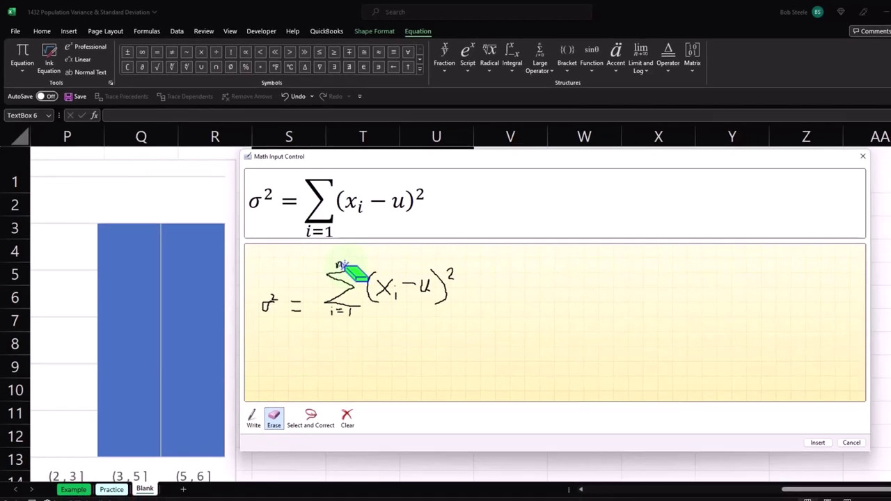
left_click(343, 267)
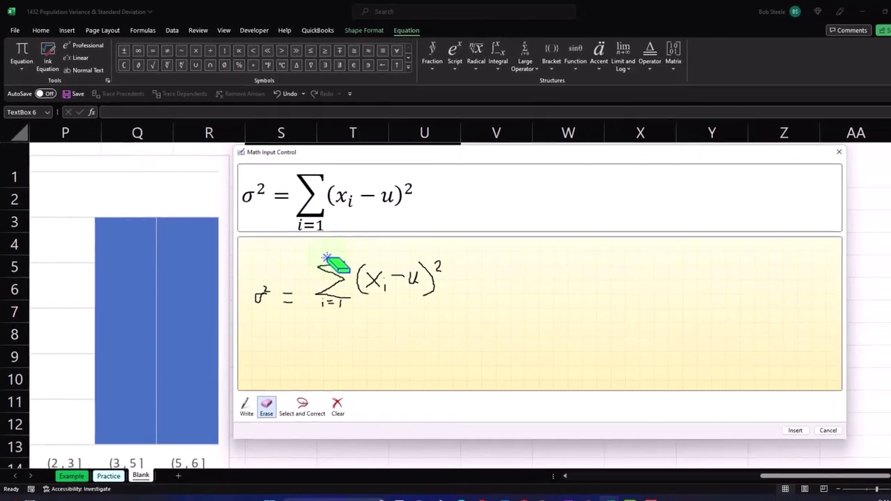
left_click(253, 417)
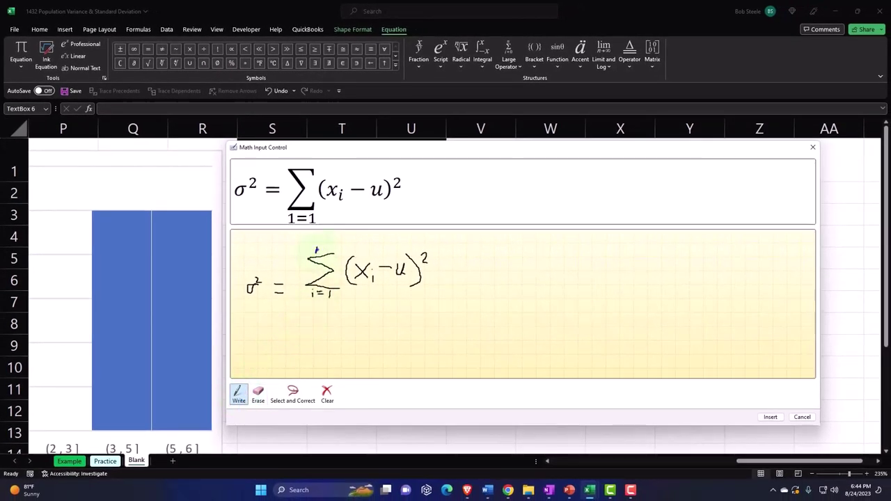
left_click_drag(316, 255, 322, 254)
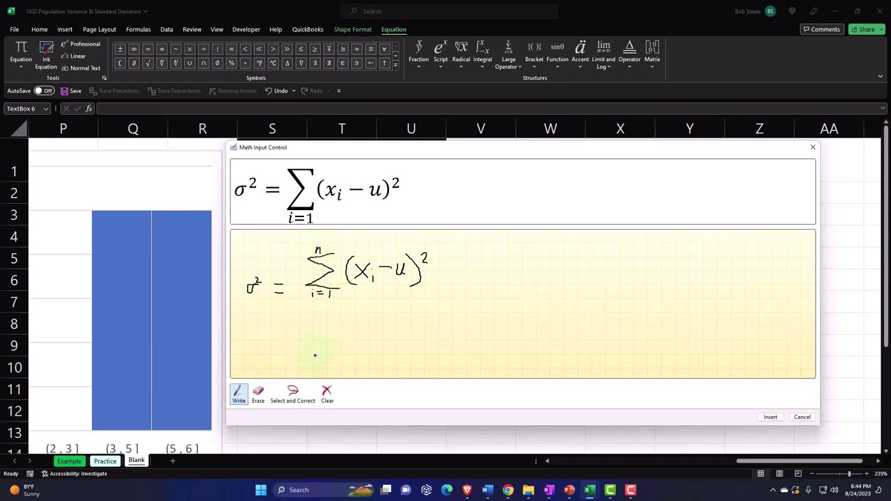
left_click(293, 395)
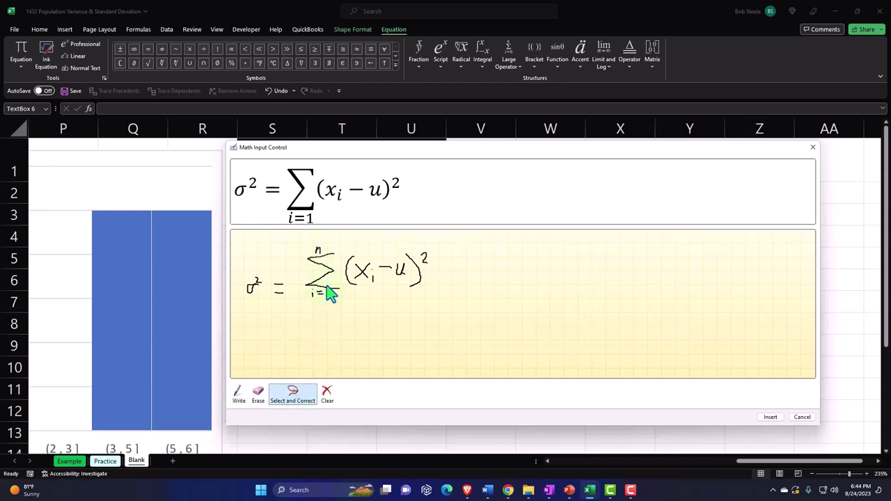
- Fix the sum's upper limit as n and add a fraction bar with n beneath
left_click(318, 251)
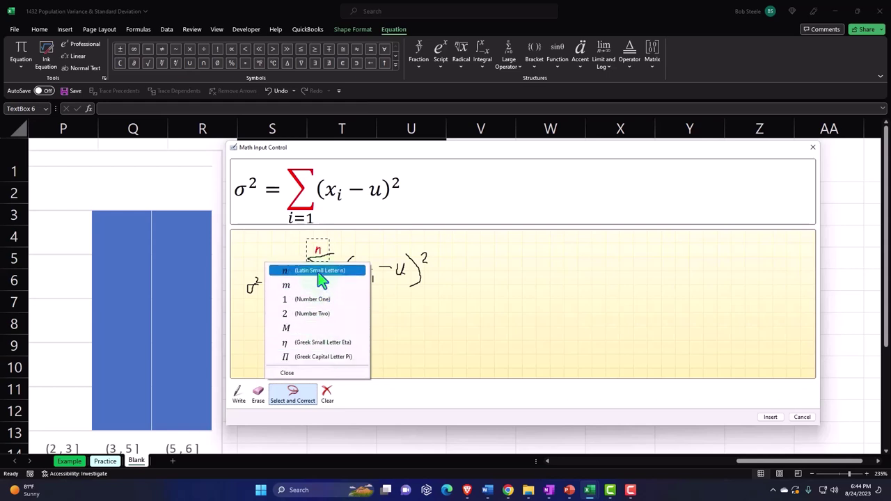
left_click(321, 272)
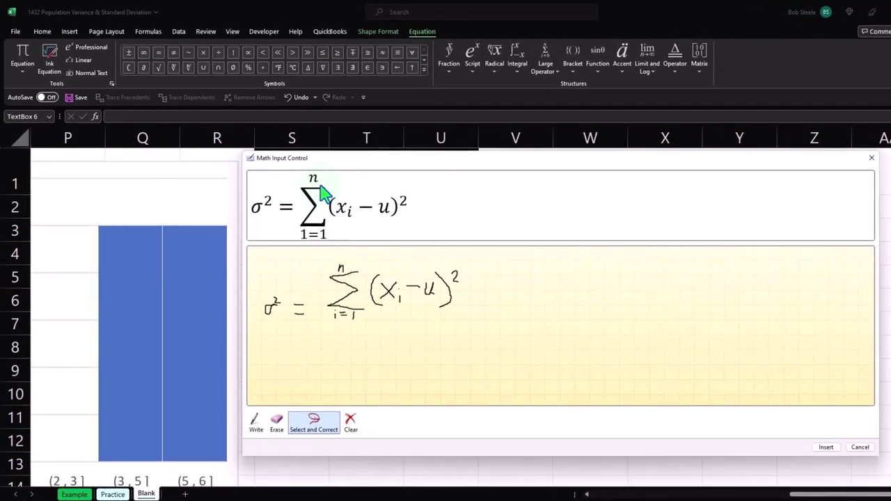
left_click(256, 424)
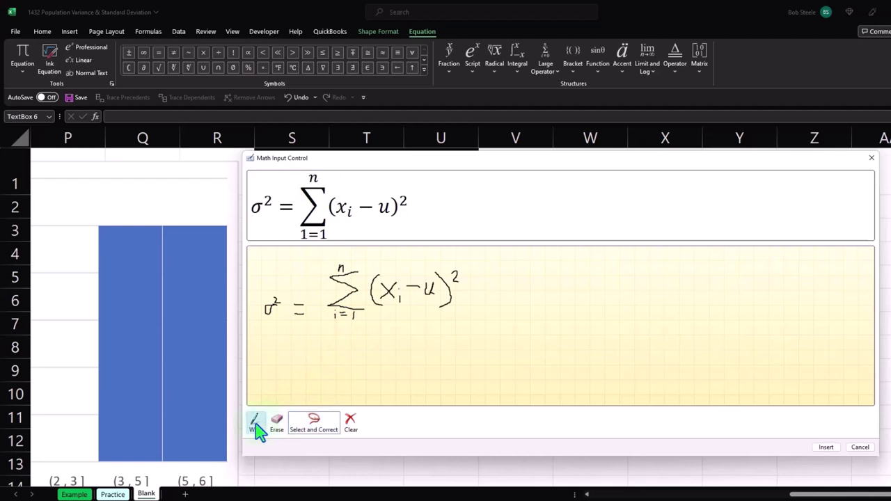
left_click_drag(325, 324, 484, 322)
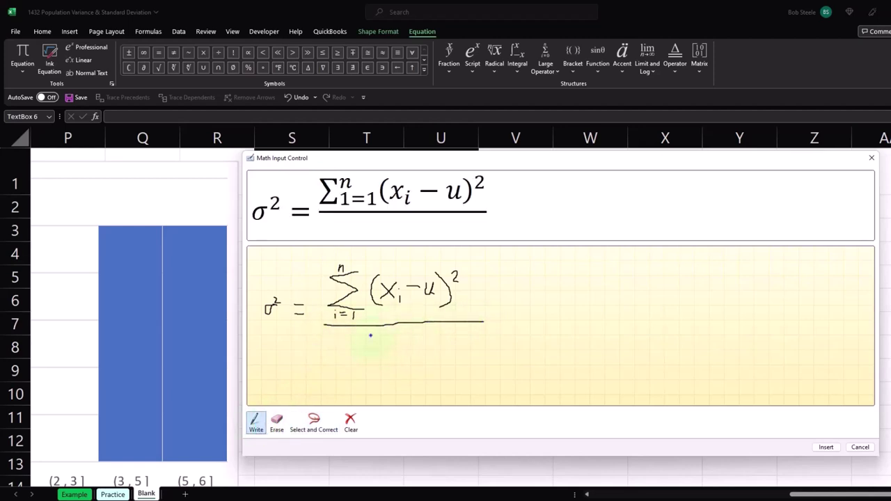
left_click_drag(370, 335, 376, 342)
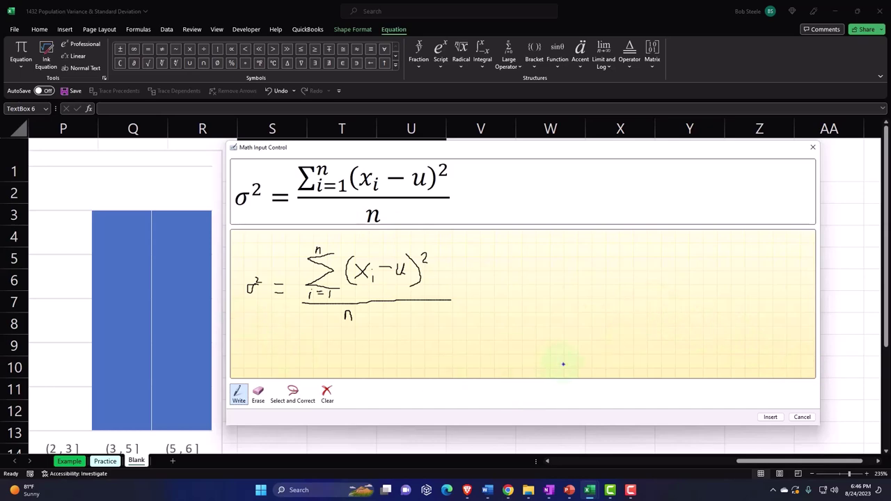
- Insert the σ² equation, move it under the Variance - Population heading and widen it
left_click(770, 417)
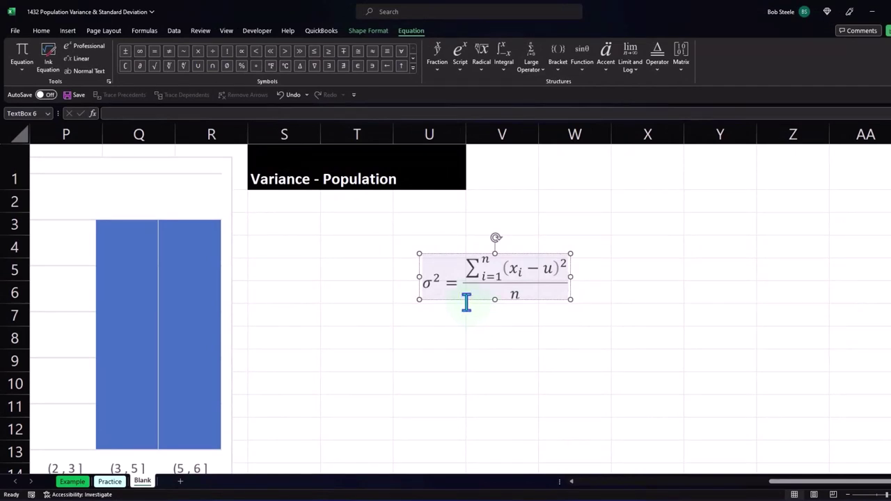
left_click_drag(466, 300, 306, 244)
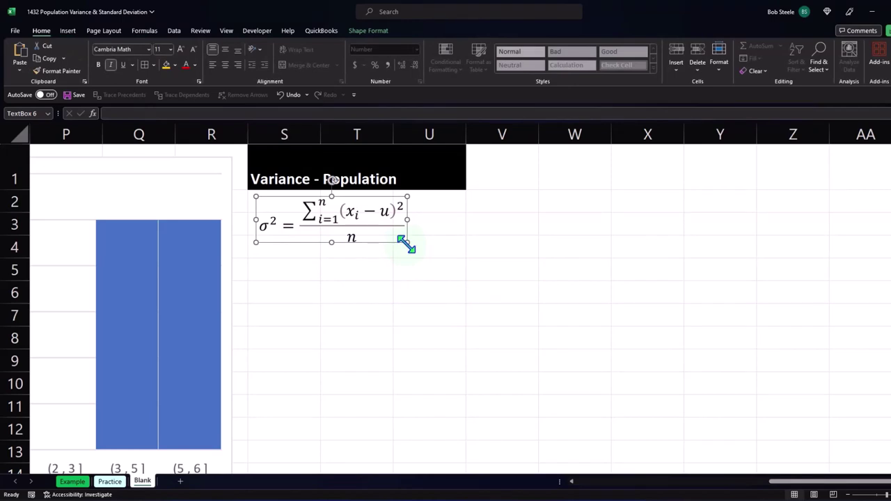
left_click_drag(406, 241, 462, 263)
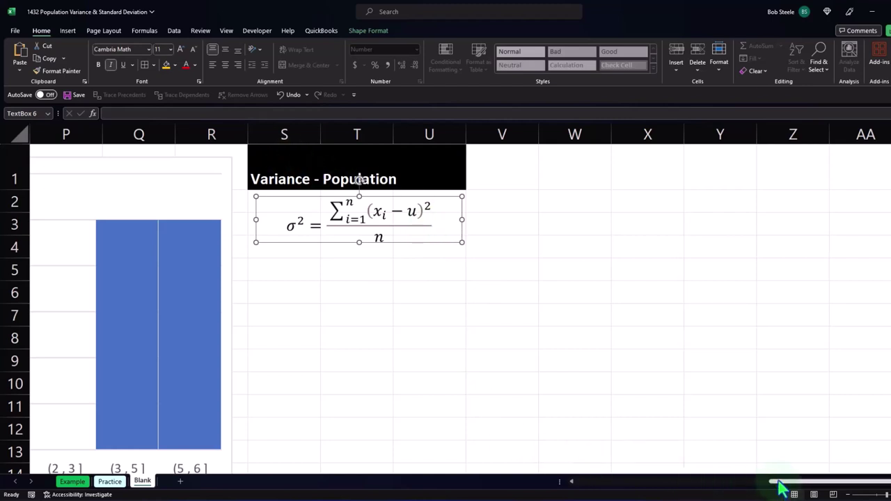
left_click_drag(782, 482, 604, 495)
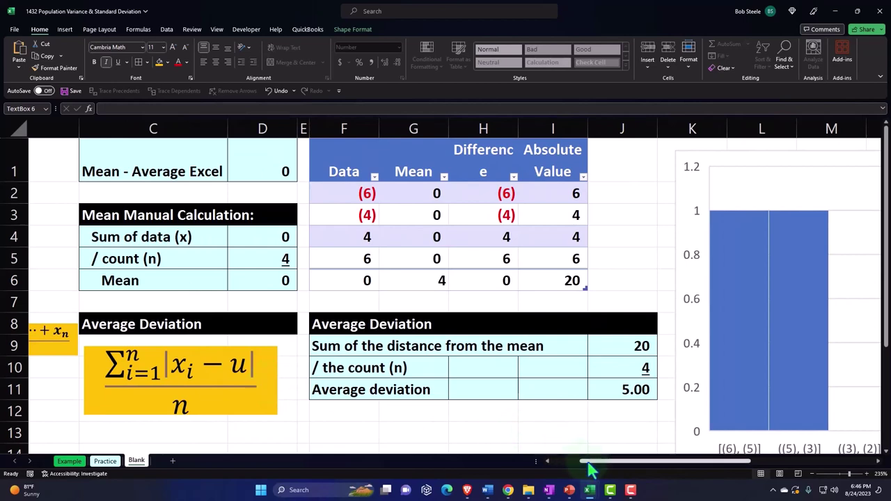
- Fill the equation box yellow, raise its font to 16 pt, and widen it to one line
left_click_drag(588, 470, 752, 474)
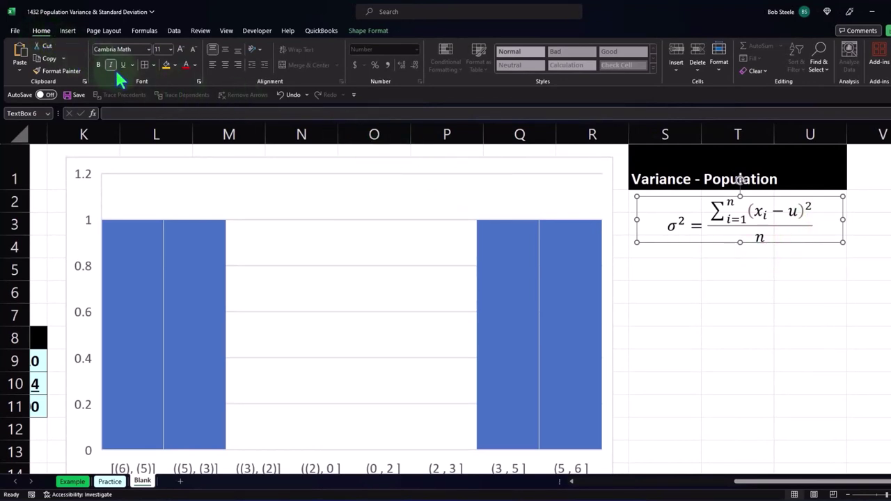
left_click(167, 65)
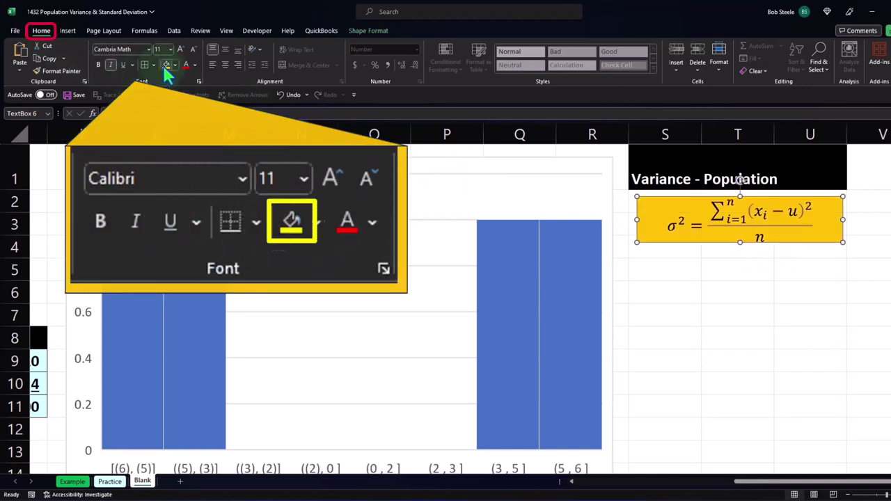
left_click(179, 49)
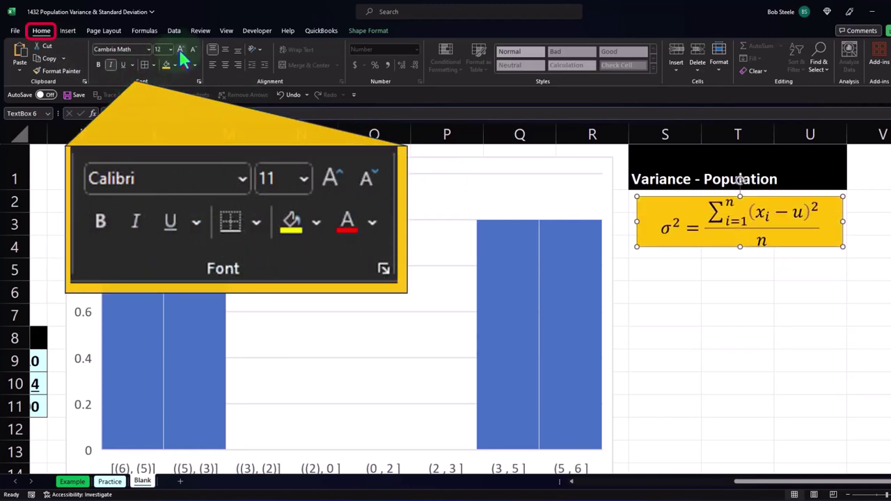
left_click(179, 49)
left_click(179, 48)
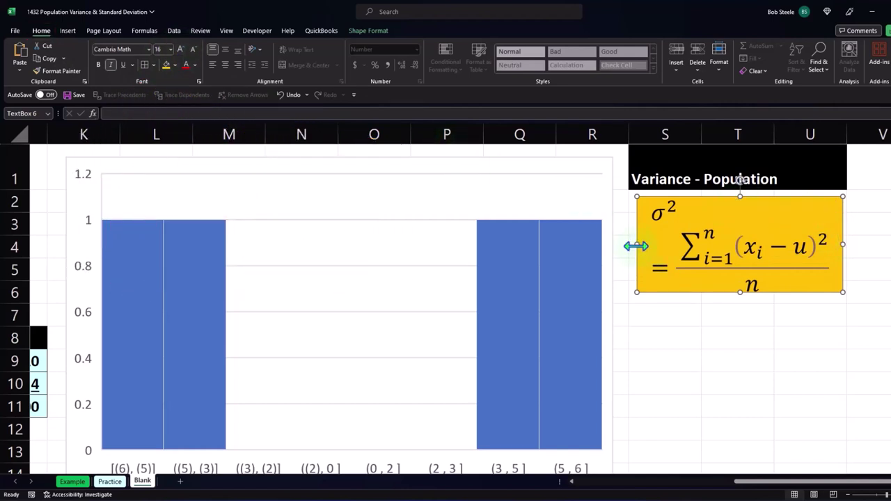
left_click_drag(634, 246, 628, 246)
left_click(669, 315)
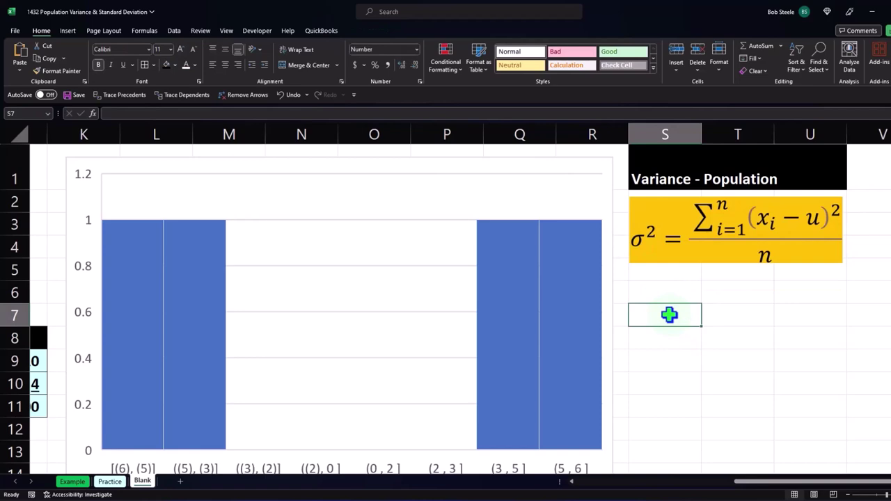
- Enter 'Standard Deviation - Population' in S7 and format S7:U7 as white text on black
type("Standard")
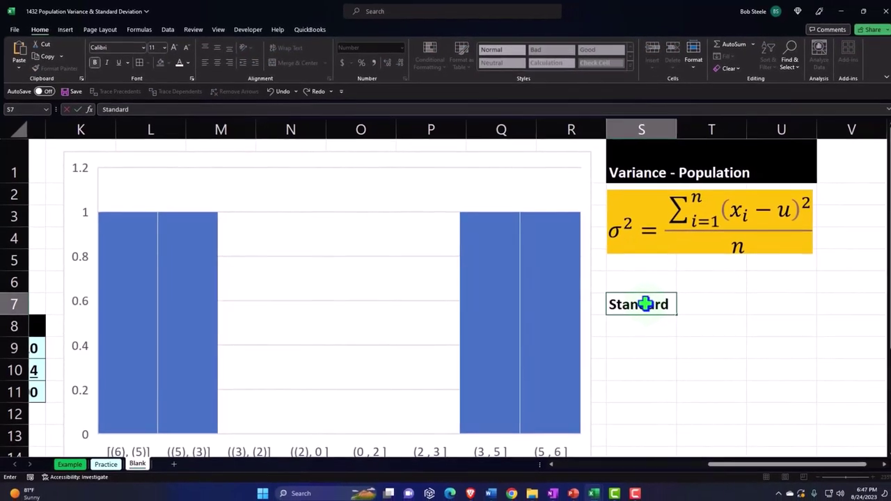
type(" Deviat")
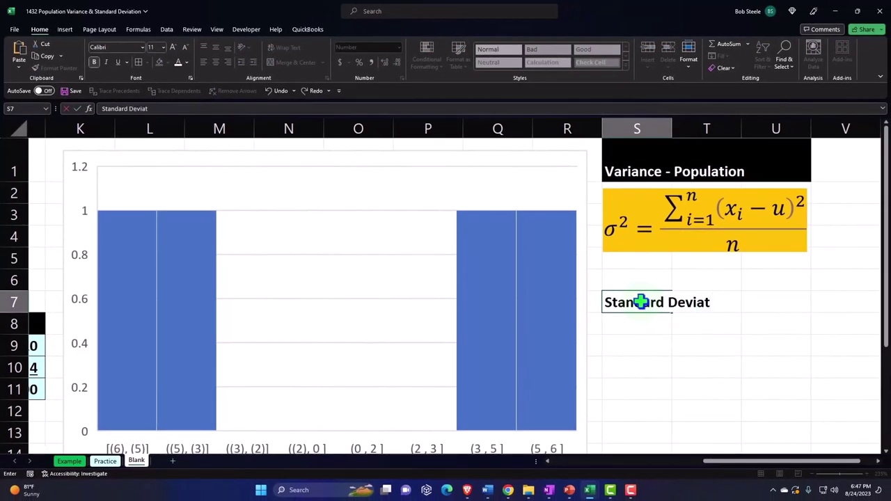
type("ion - Population")
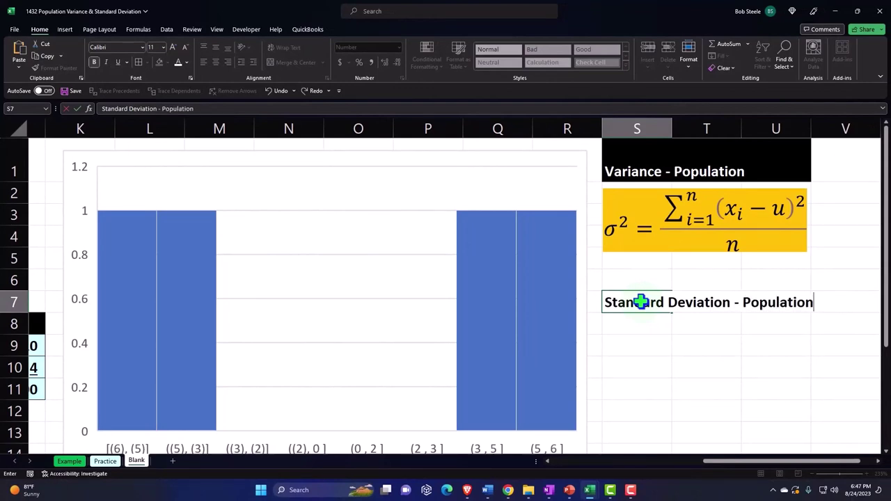
key("Return")
left_click_drag(639, 301, 785, 300)
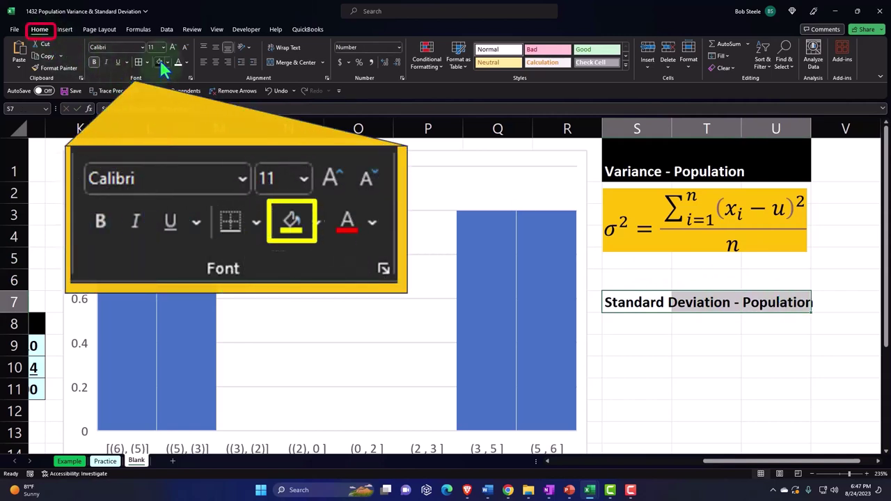
left_click(159, 61)
left_click(178, 60)
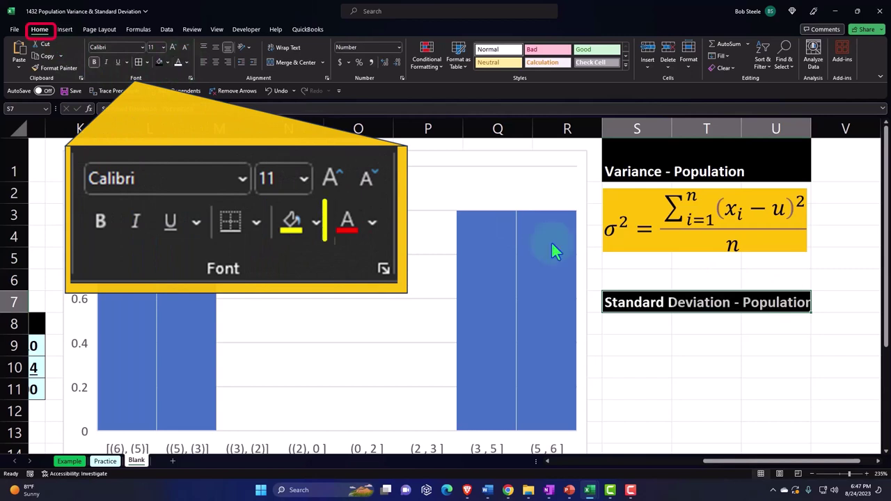
left_click(684, 327)
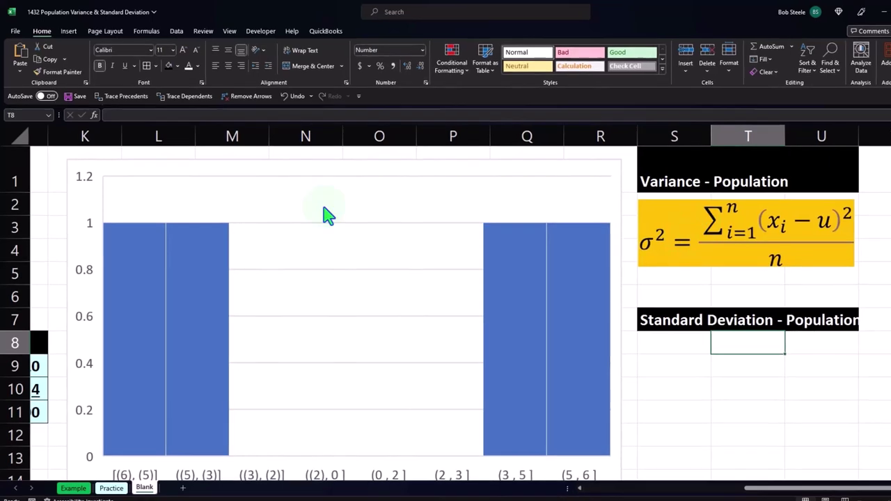
- Start a new ink equation and move and enlarge the Math Input Control away from the chart
left_click(68, 31)
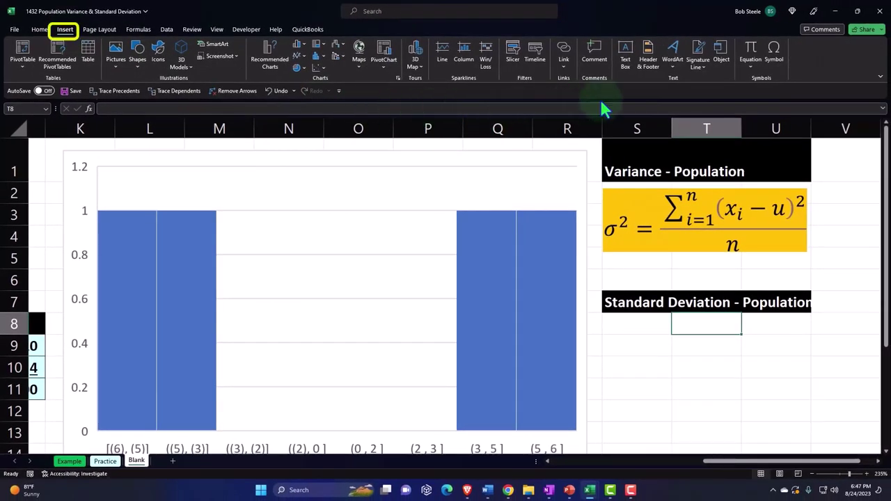
left_click(751, 51)
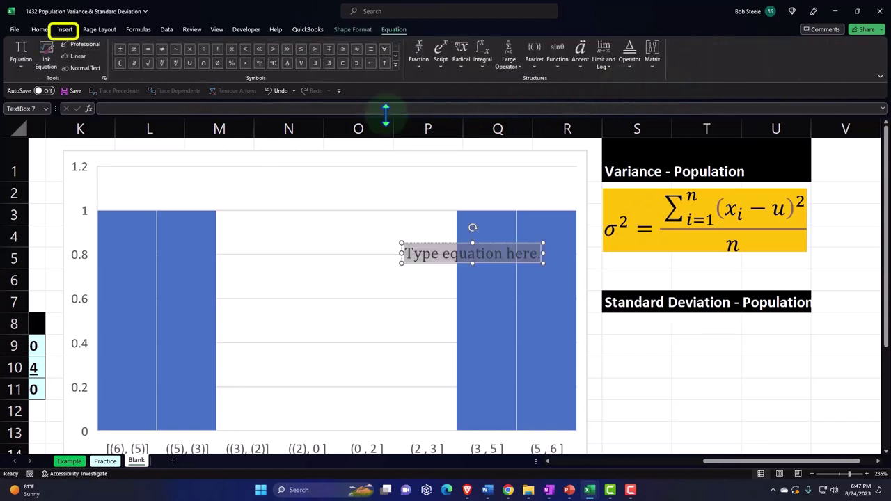
left_click(25, 56)
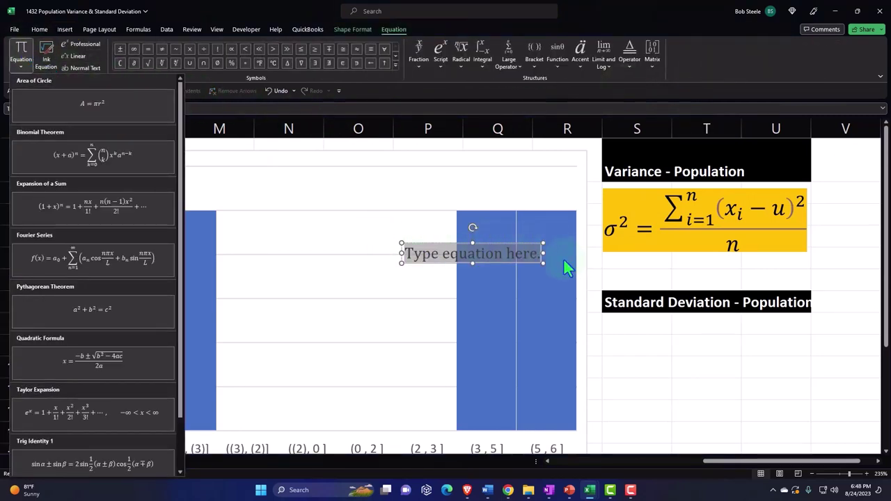
left_click(46, 56)
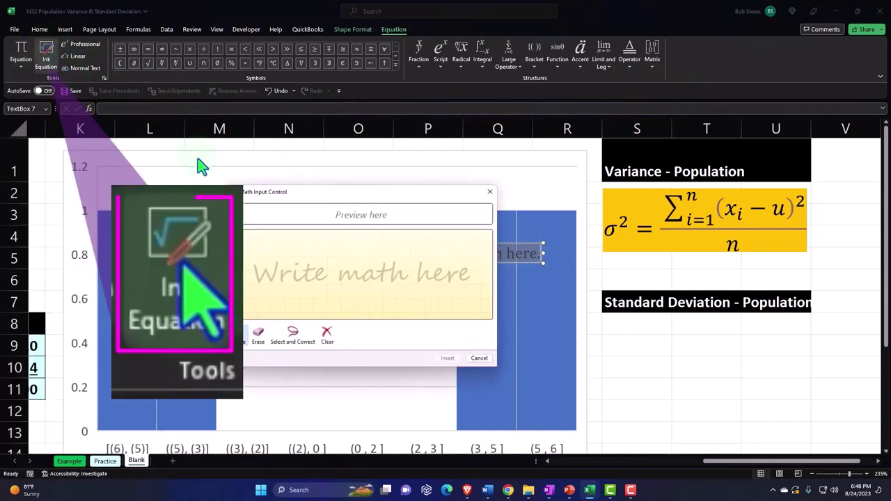
left_click_drag(310, 191, 596, 256)
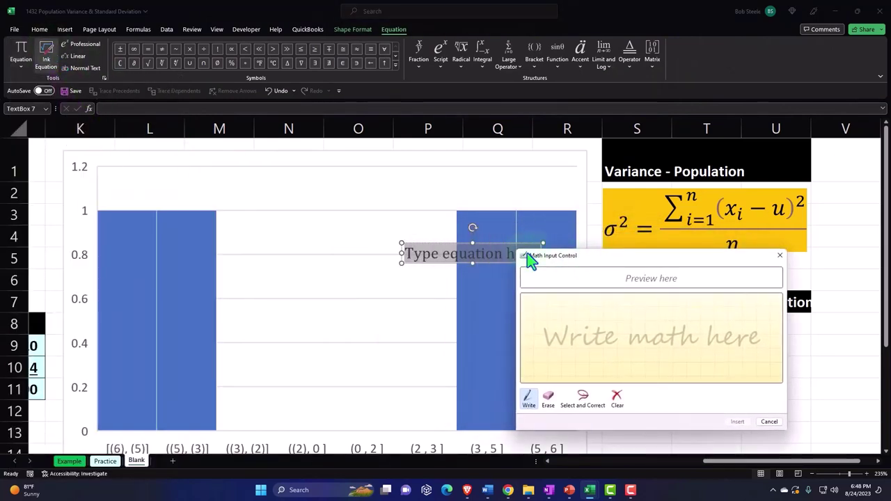
left_click_drag(521, 252, 353, 142)
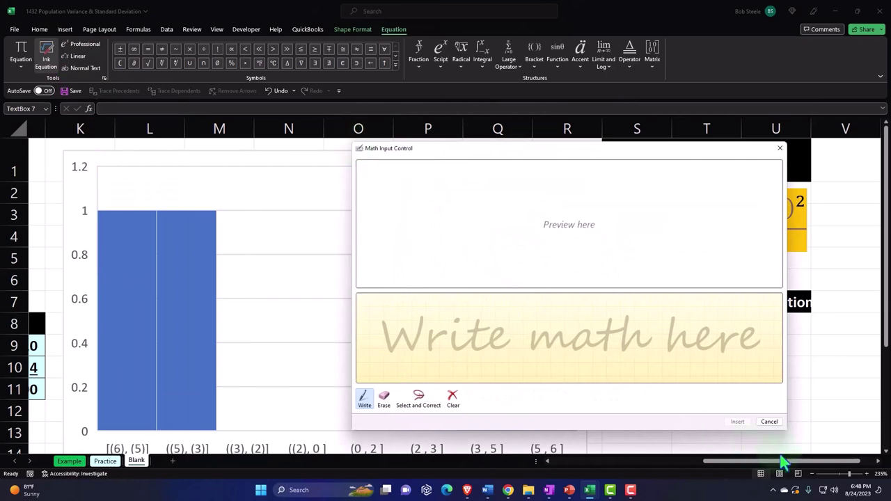
left_click_drag(786, 429, 849, 440)
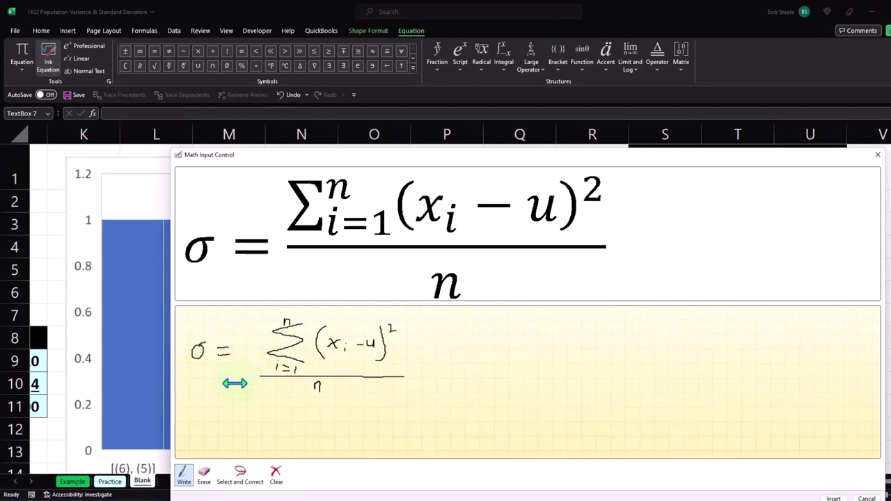
- Add a square root over the formula and insert σ = √(Σ(xᵢ−u)²/n) onto the sheet
mouse_move(235, 387)
left_mouse_down()
mouse_move(258, 314)
mouse_move(428, 311)
left_mouse_up()
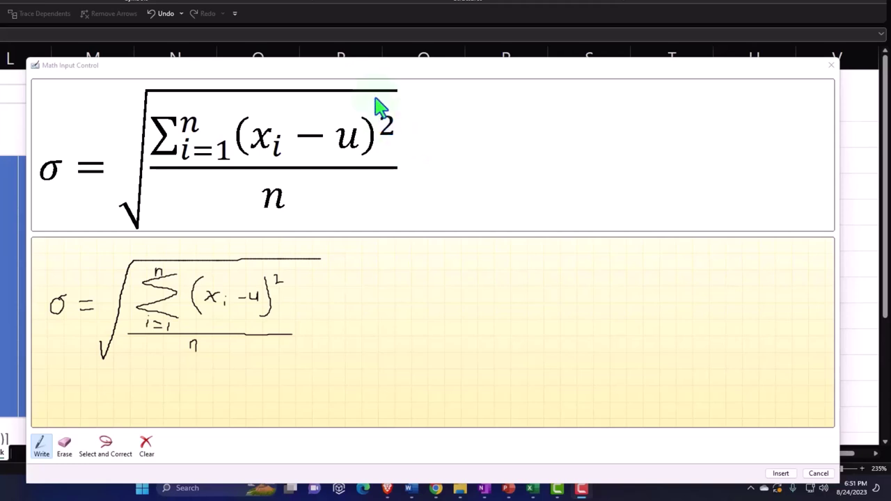
left_click_drag(360, 65, 340, 11)
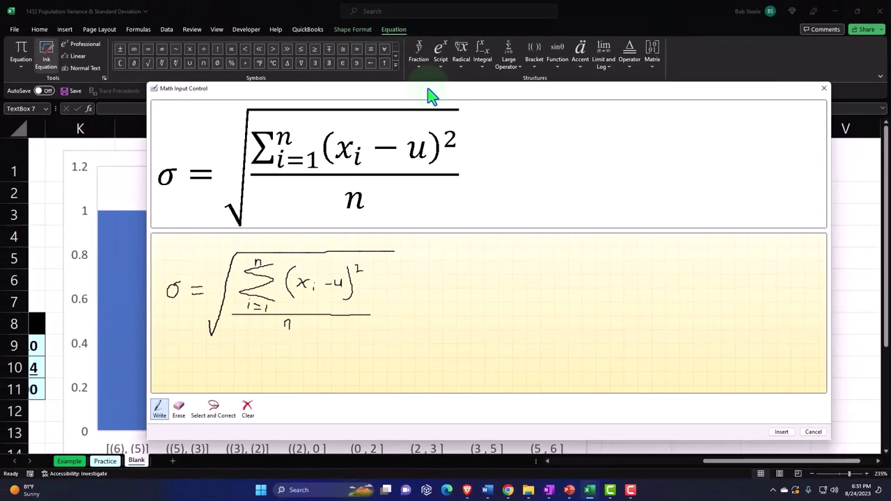
left_click_drag(427, 89, 391, 67)
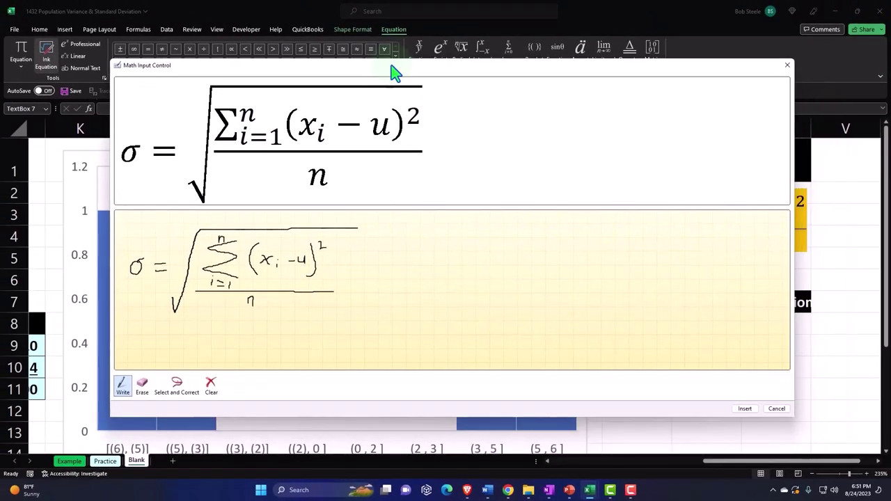
left_click(743, 409)
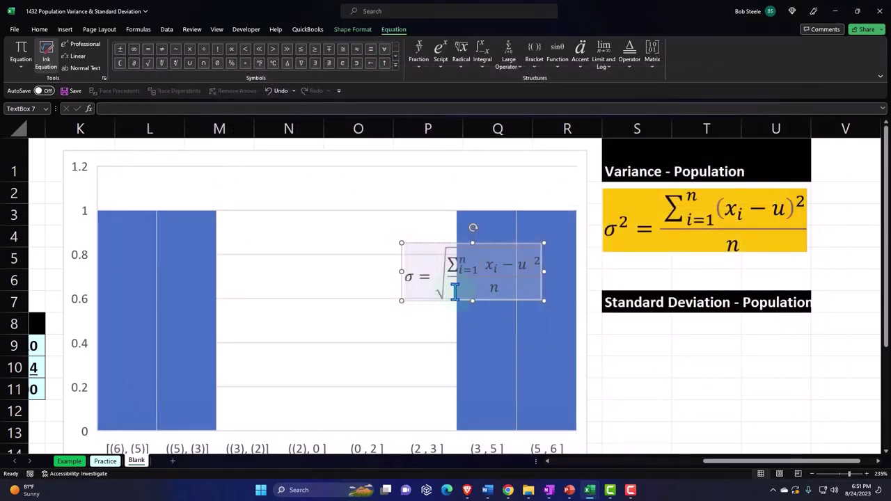
- Move the σ equation below the Standard Deviation heading
left_click(399, 254)
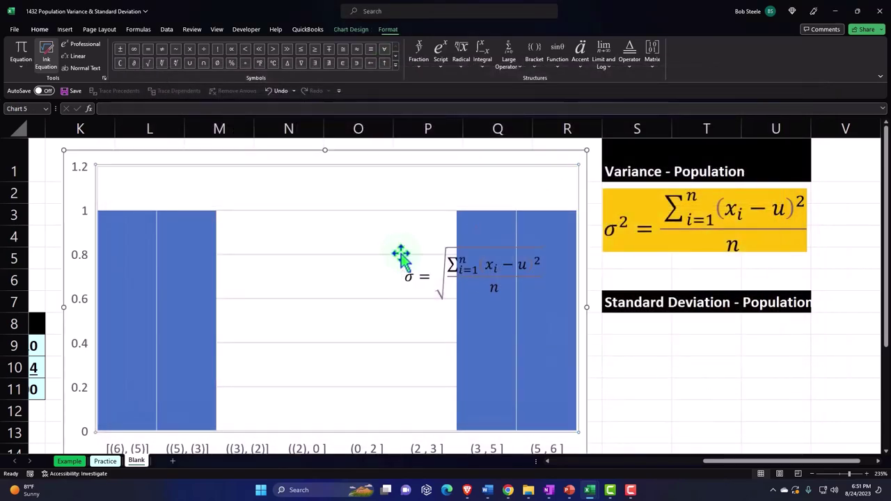
left_click(454, 253)
left_click_drag(417, 246, 627, 328)
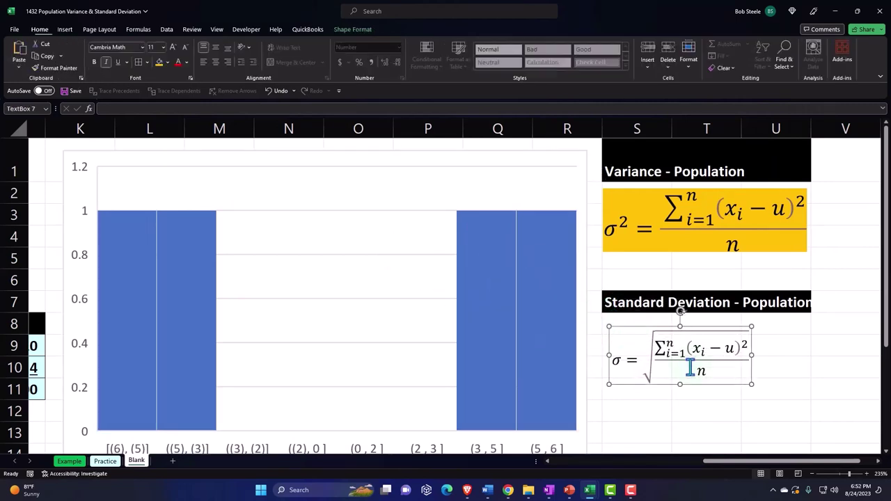
- Enlarge the σ equation's text to size 16 and give it the variance box's yellow fill
left_click(627, 227)
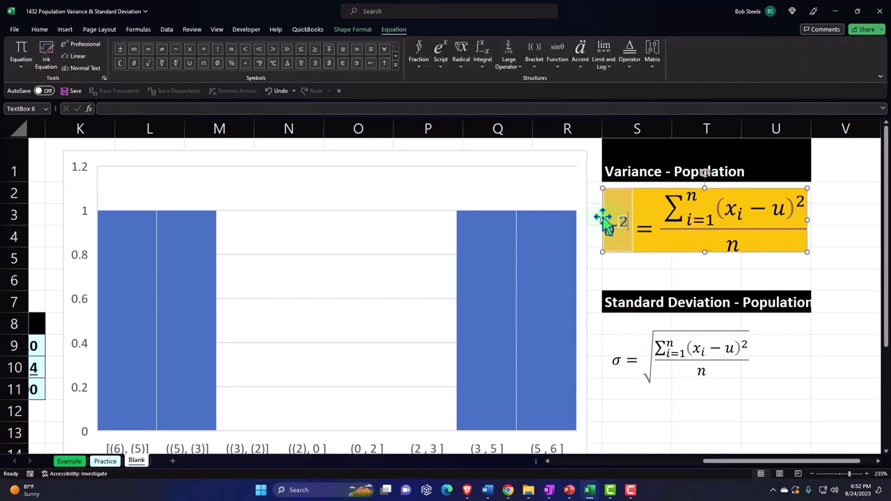
left_click(39, 29)
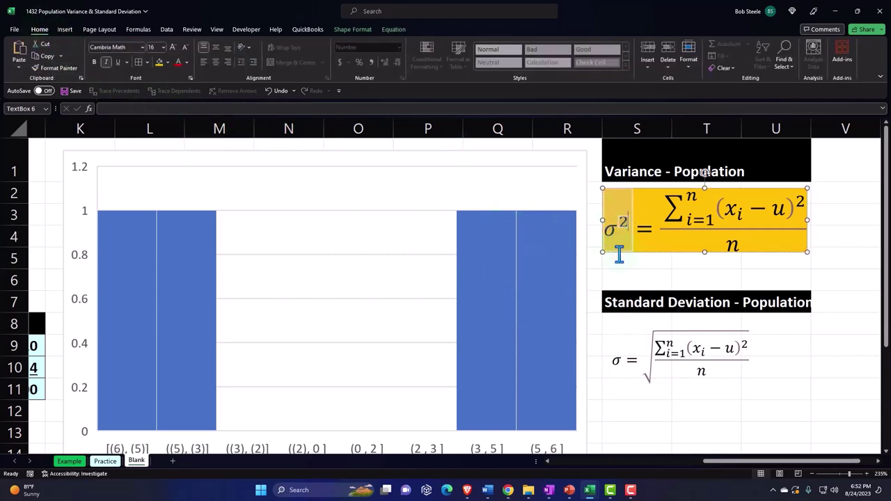
left_click(611, 338)
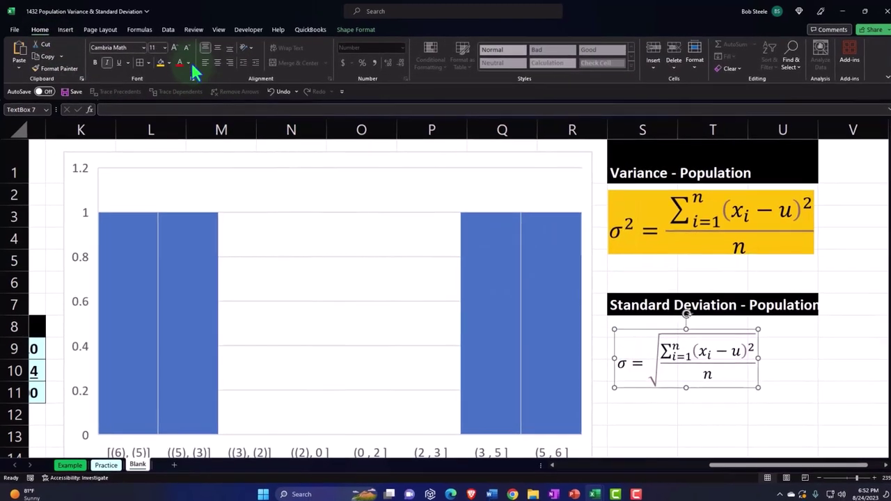
left_click(174, 47)
left_click(174, 47)
left_click(175, 47)
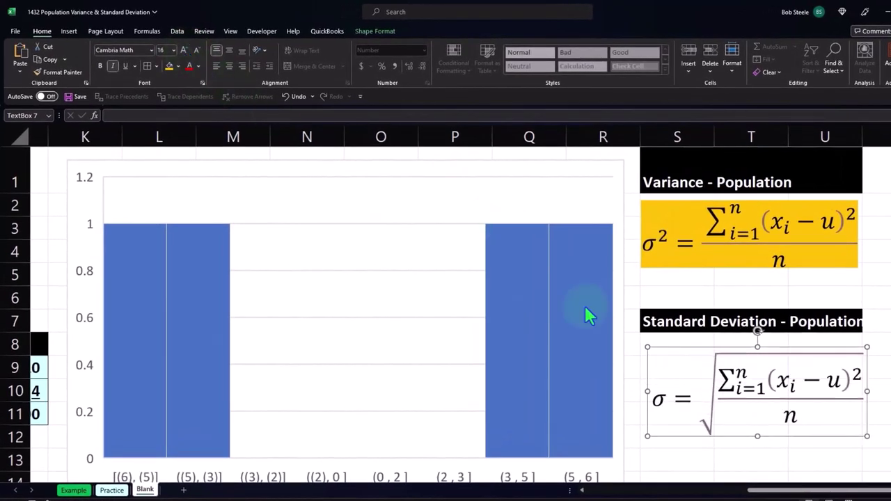
left_click(169, 67)
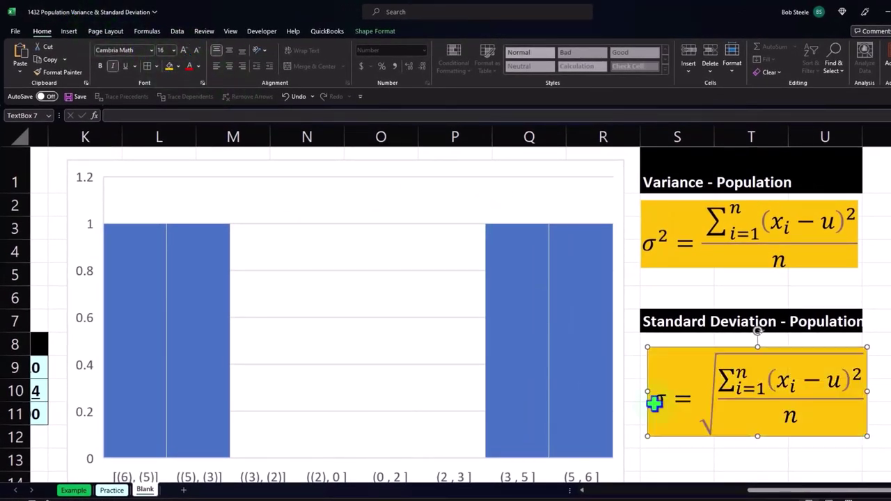
- Nudge the σ equation into its final place under the heading and deselect it
left_click_drag(803, 490, 662, 490)
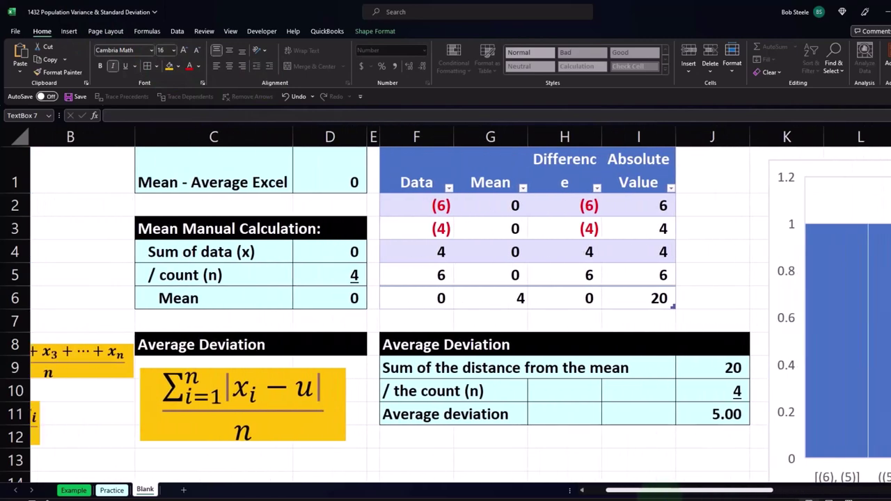
left_click(171, 348)
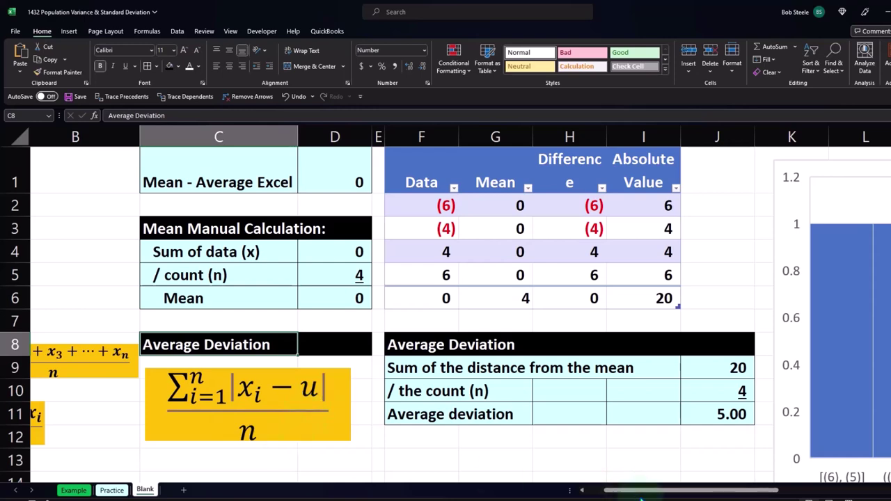
left_click_drag(640, 496, 780, 496)
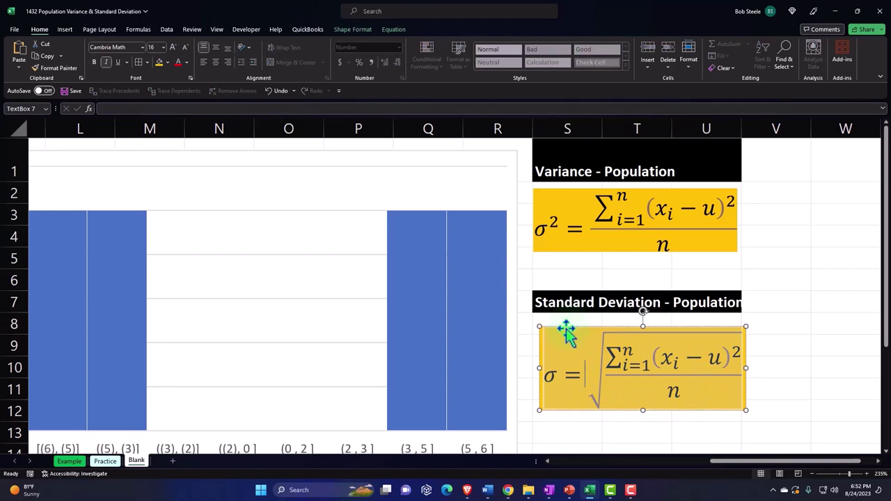
left_click_drag(567, 333, 564, 331)
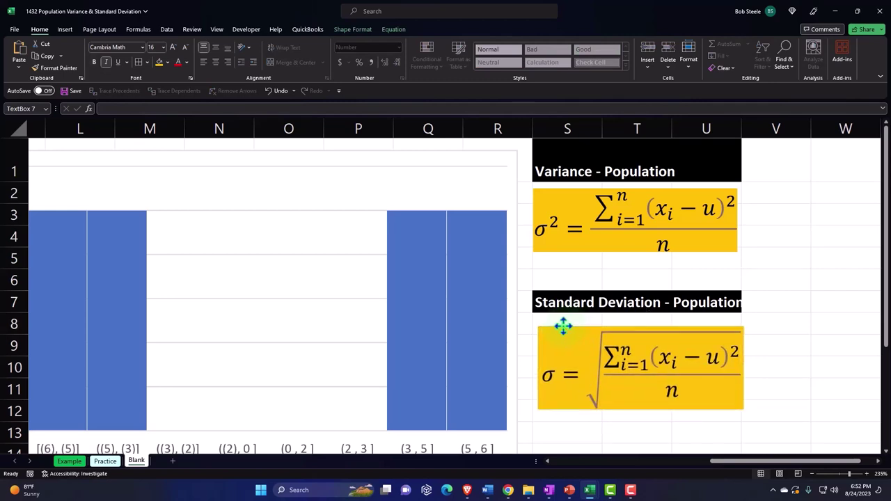
left_click(649, 420)
key("Right")
key("Right")
key("Right")
key("Right")
key("Right")
key("Right")
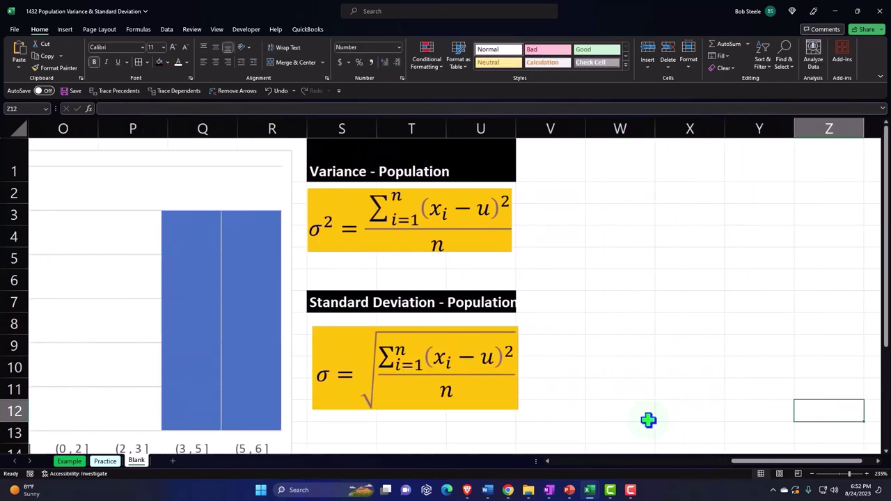
key("Left")
key("Left")
key("Left")
key("Left")
key("Left")
key("Left")
key("Left")
key("Left")
key("Left")
key("Left")
key("Left")
key("Left")
key("Left")
key("Left")
key("Left")
key("Left")
key("Left")
key("Left")
key("Left")
key("Left")
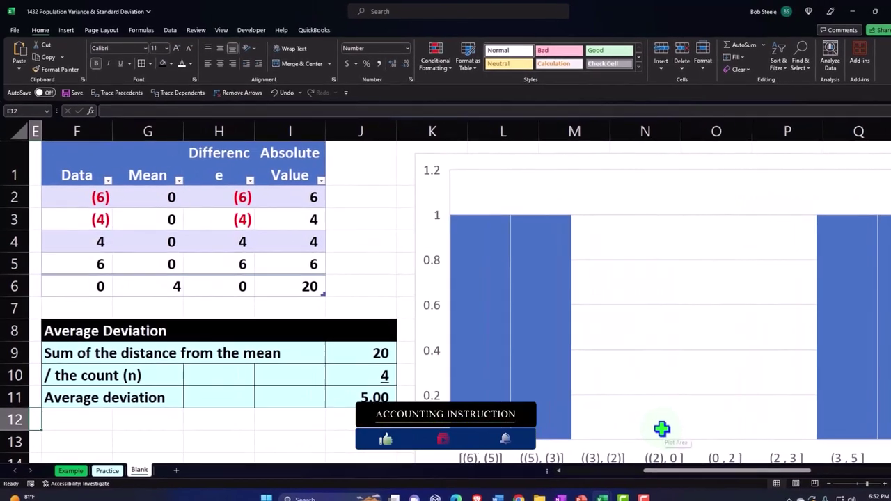
- Copy the Data header and its values from F1:F5
left_click(63, 158)
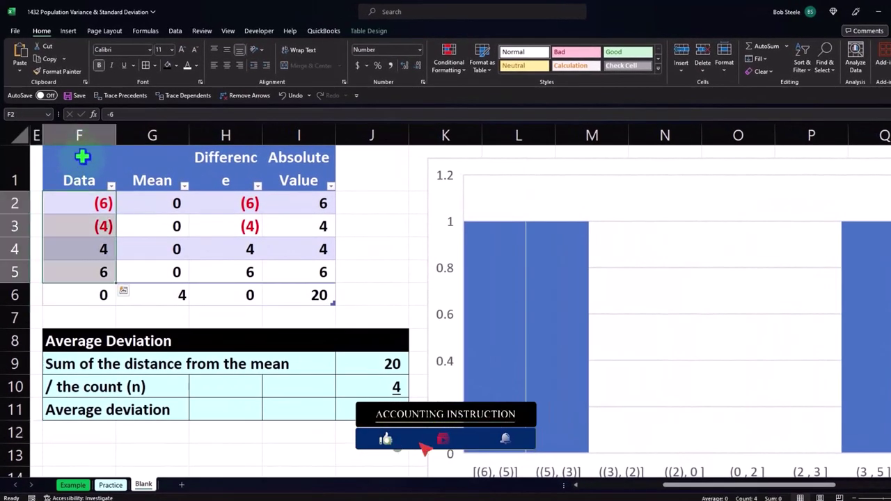
left_click(78, 165)
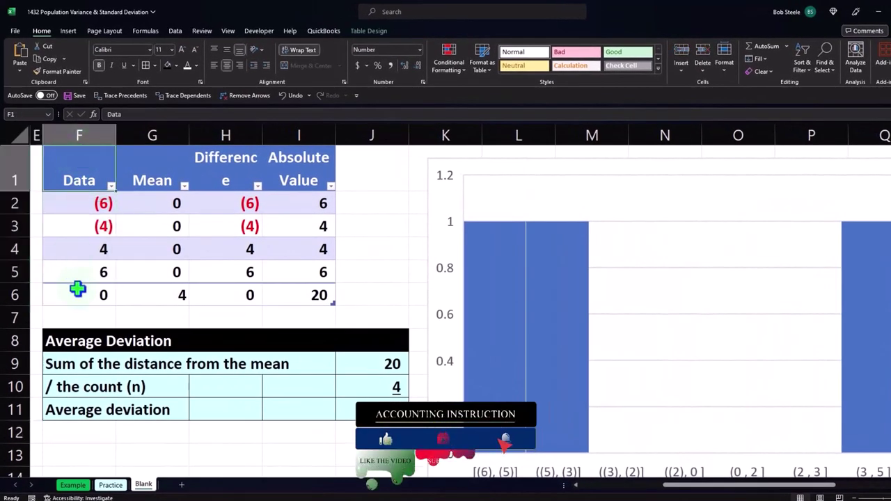
left_click(76, 146)
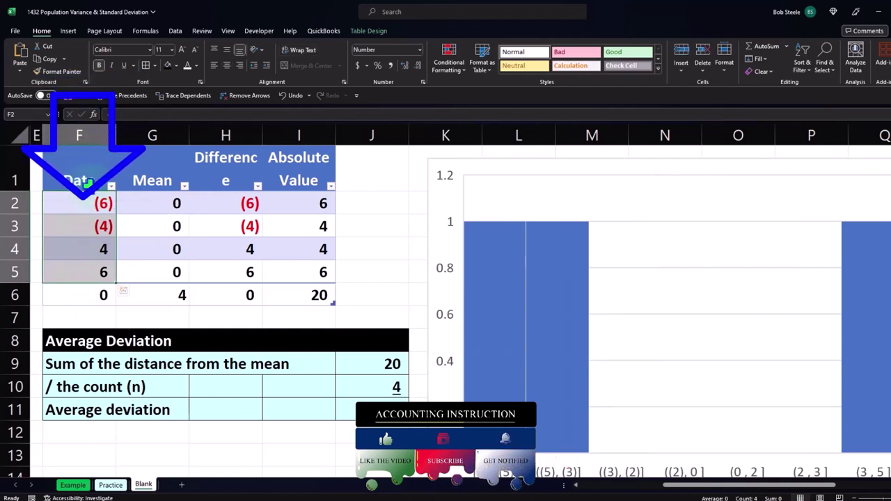
left_click_drag(75, 168, 79, 277)
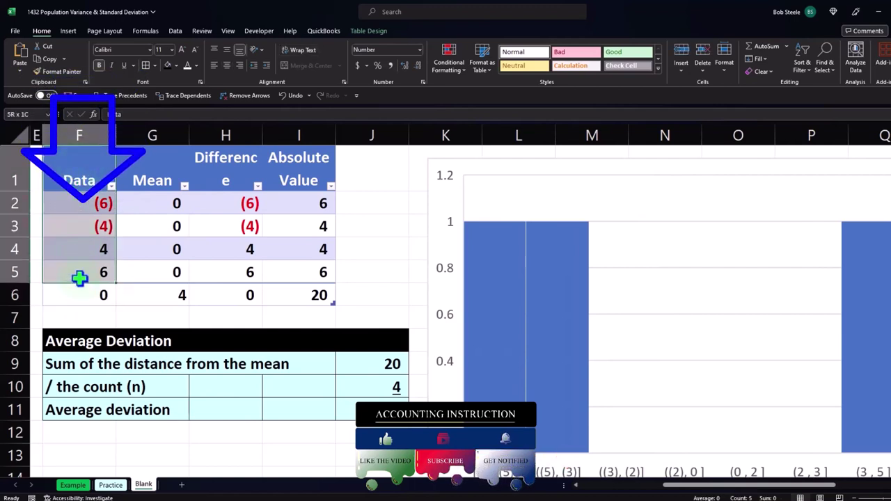
key("ctrl+c")
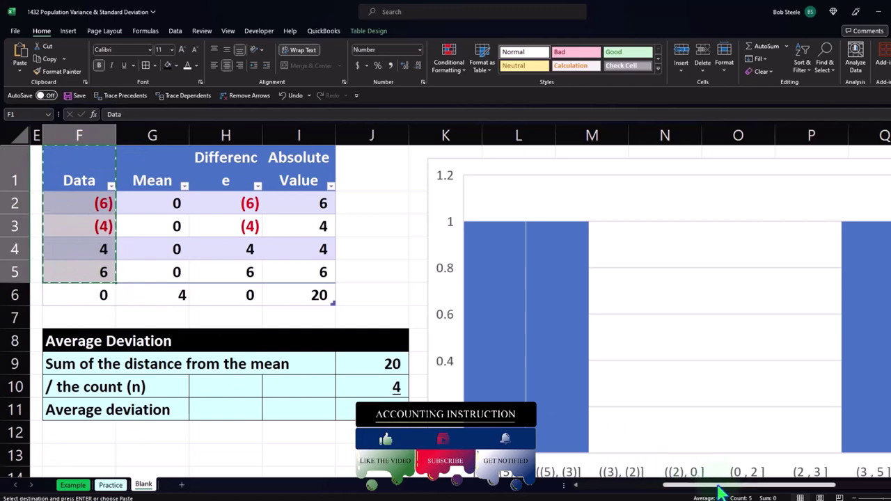
- Narrow column V into a thin spacer and paste the Data column into W1:W5
scroll(715, 487, "right", 4)
left_click(855, 291)
key("Right")
key("Right")
key("Right")
key("Right")
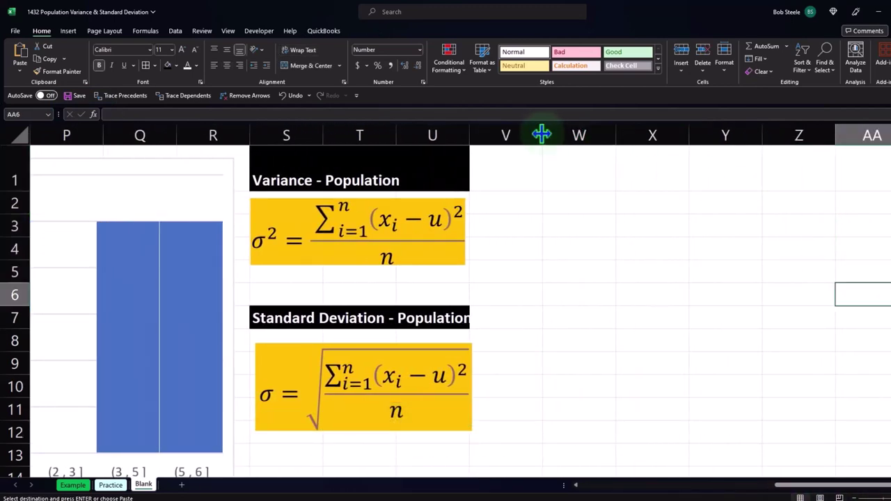
left_click_drag(541, 134, 480, 134)
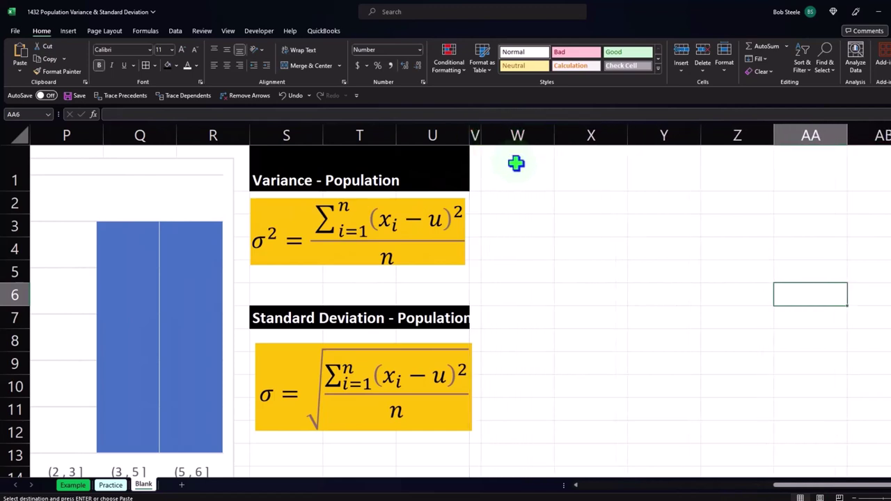
right_click(516, 163)
left_click(543, 230)
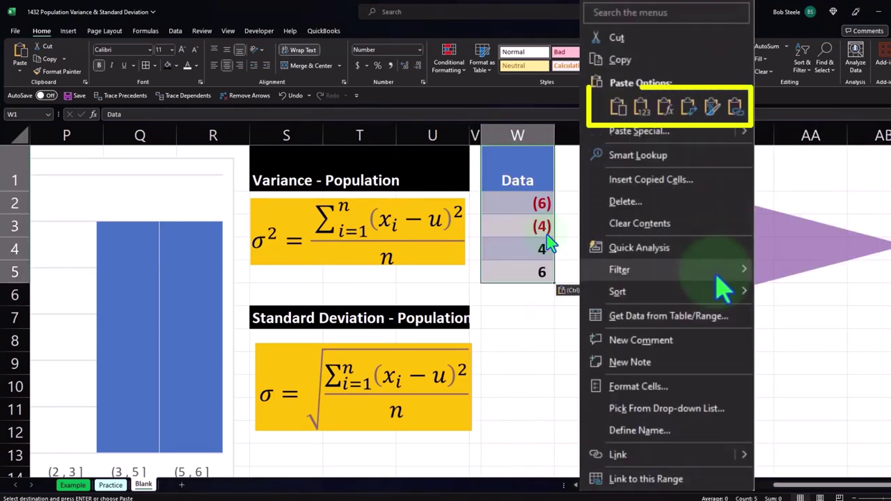
- Format the pasted W1:W5 range as a table with headers
left_click(531, 214)
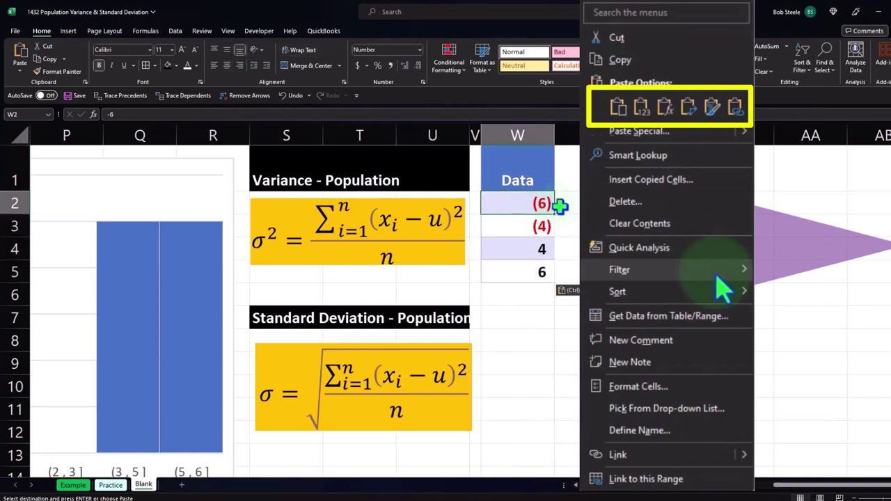
left_click(68, 31)
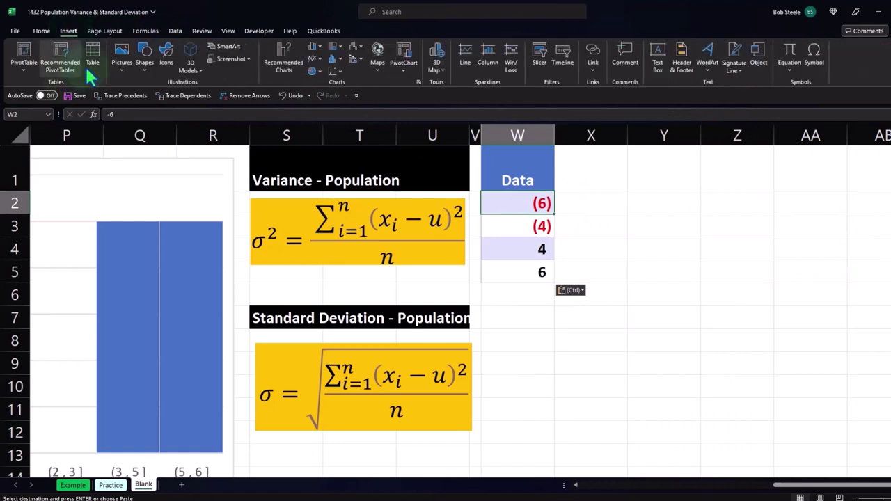
left_click(93, 57)
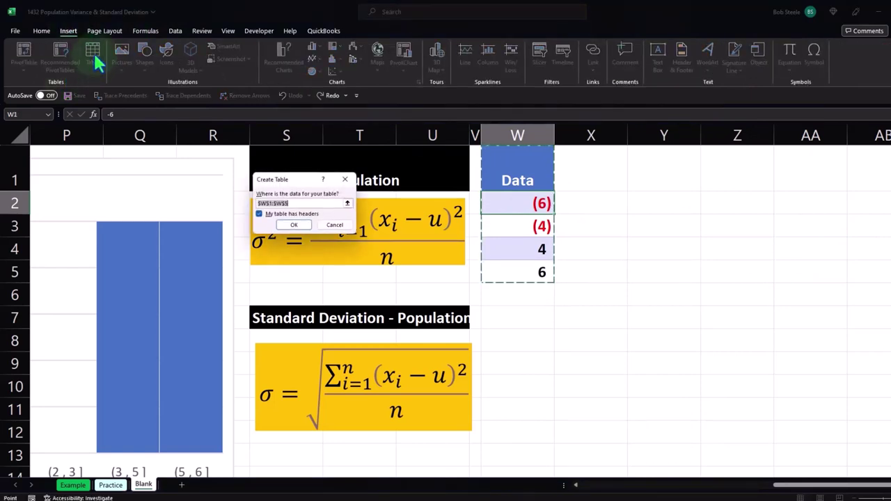
key("Return")
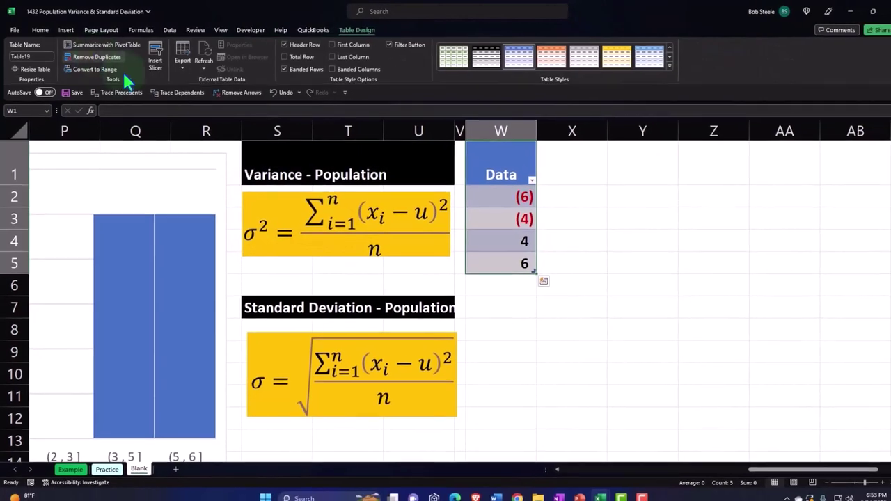
left_click(594, 182)
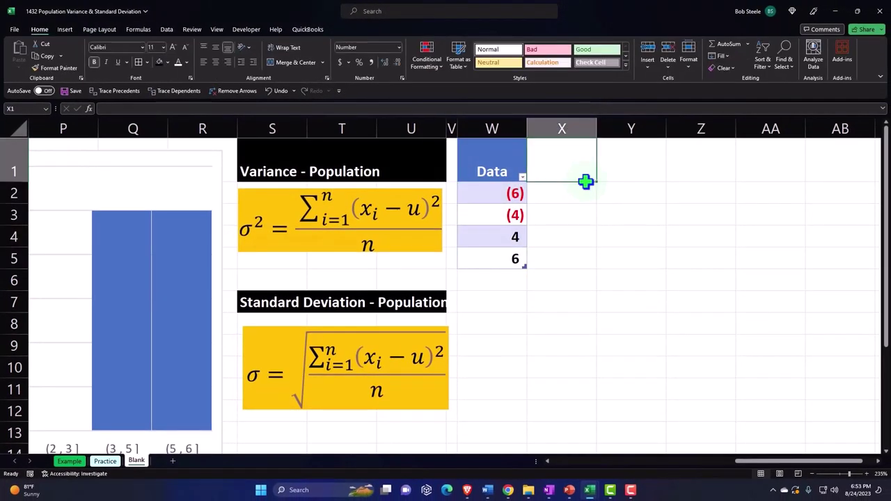
- Add the Mean header in X1 and link its first row to the average in D1
type("Mean")
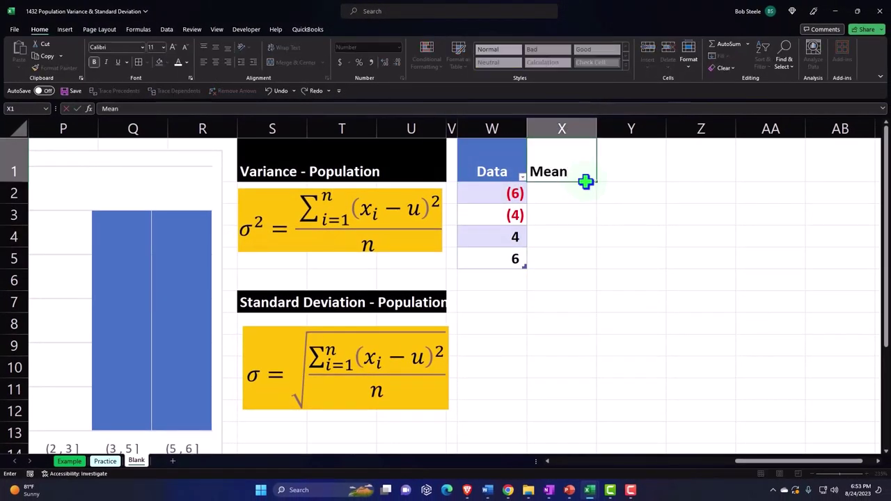
key("Return")
key("Right")
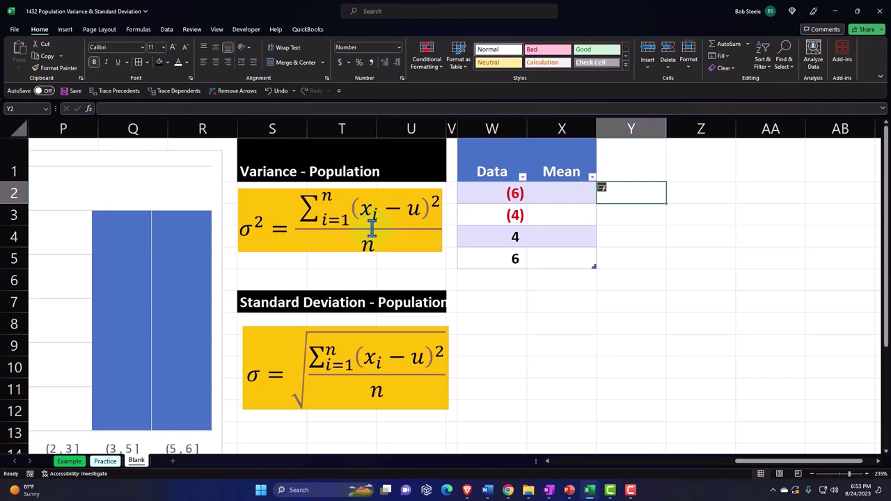
key("Left")
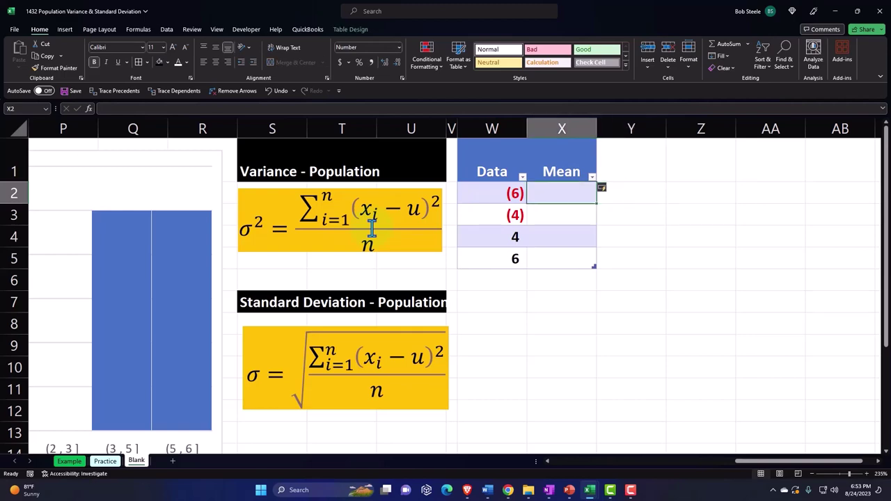
type("=")
key("Left")
key("Left")
key("Left")
key("Left")
key("Left")
key("Left")
key("Left")
key("Left")
key("Left")
key("Left")
key("Left")
key("Left")
key("Left")
key("Left")
key("Left")
key("Left")
key("Left")
key("Left")
key("Left")
key("Left")
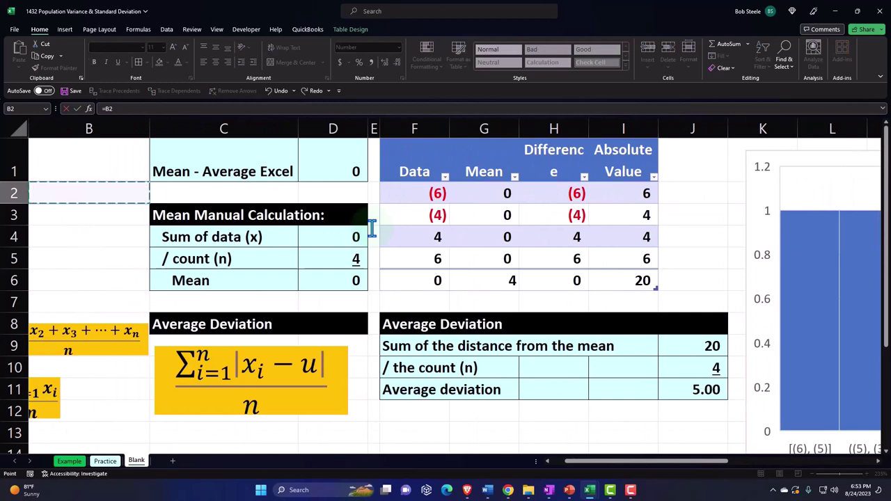
key("Right")
key("Right")
key("Up")
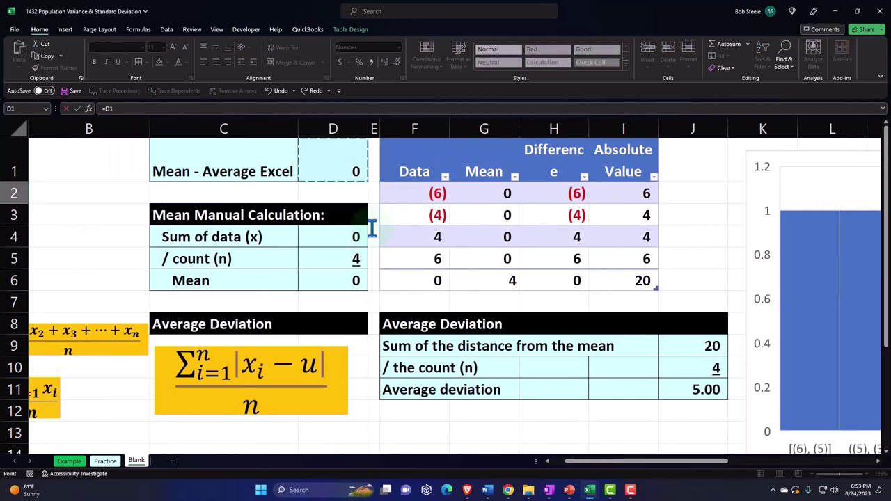
key("Return")
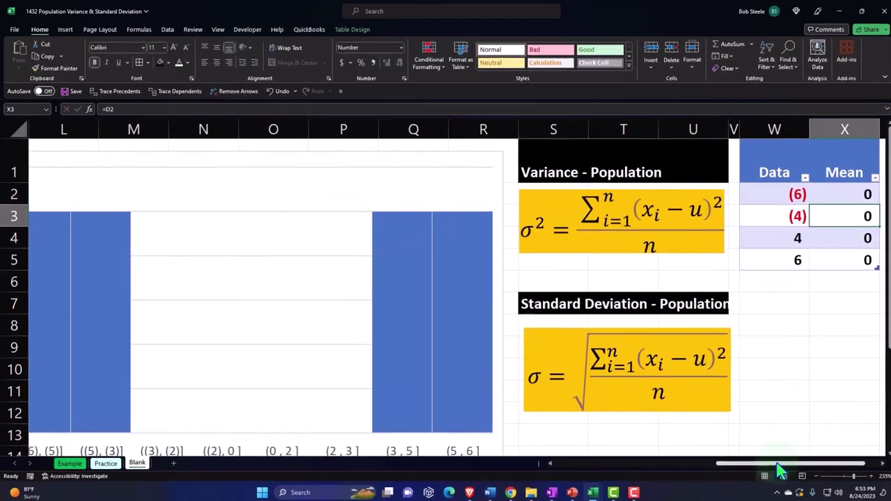
- Inspect the AVERAGE formula in D1 without changing it
left_click_drag(780, 472, 675, 480)
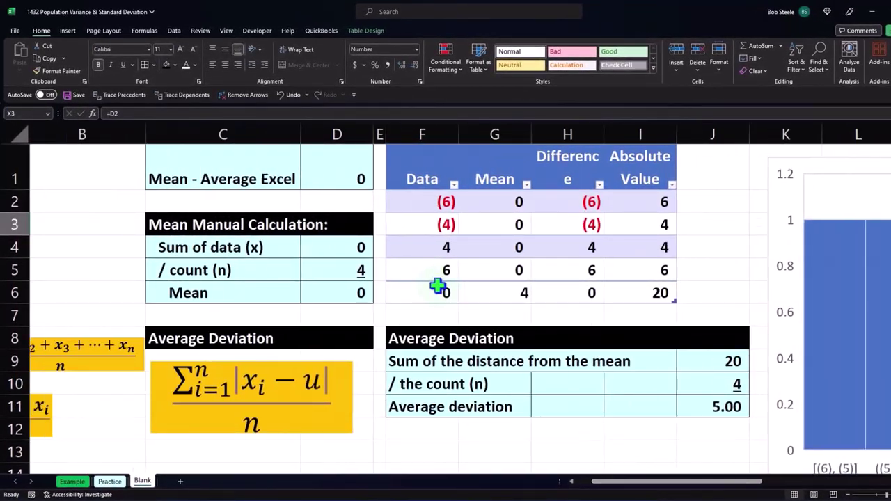
double_click(341, 177)
left_click_drag(617, 483, 495, 491)
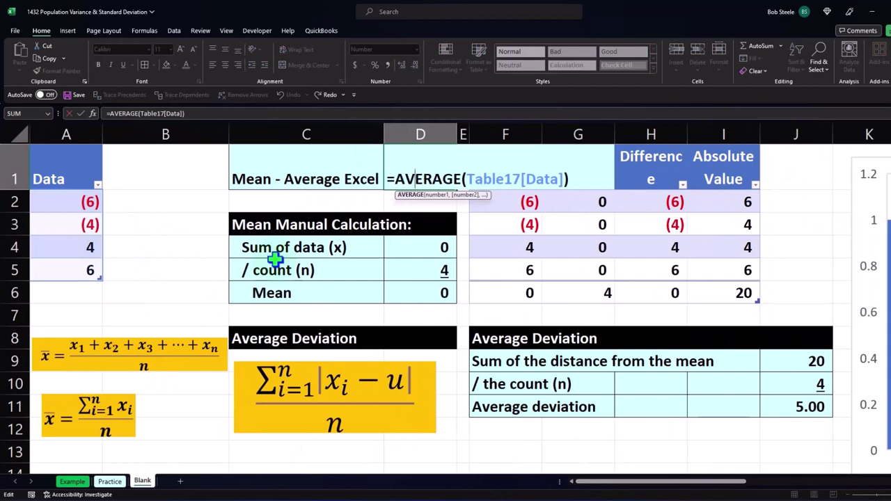
key("Return")
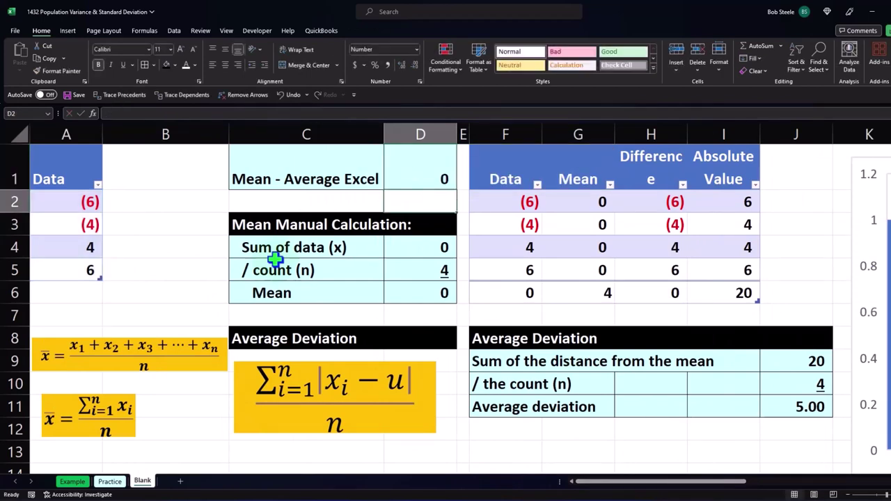
key("Right")
key("Right")
key("Right")
key("Right")
key("Right")
key("Right")
key("Right")
key("Right")
key("Right")
key("Right")
key("Right")
key("Right")
key("Right")
key("Right")
key("Right")
key("Right")
key("Right")
key("Right")
key("Right")
key("Right")
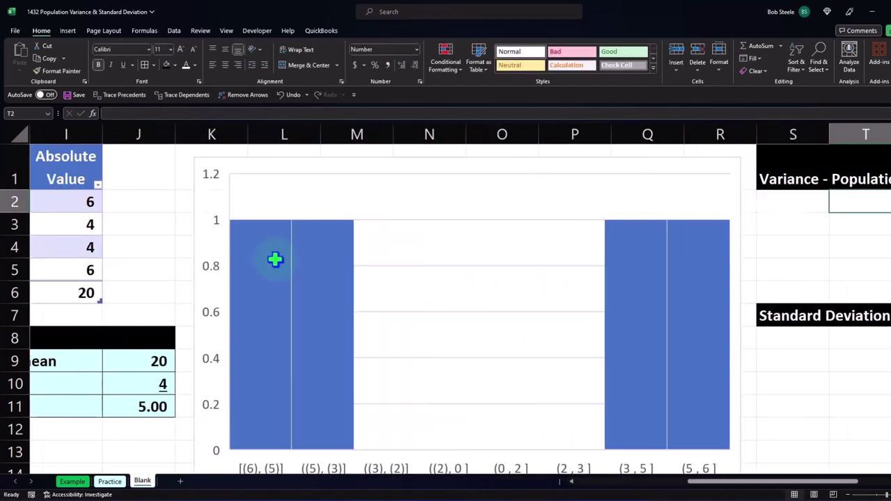
key("Right")
key("Right")
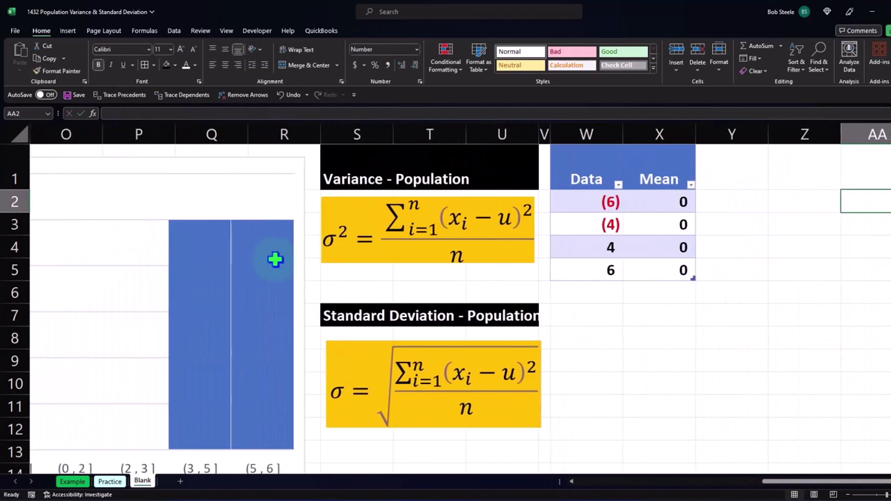
- Re-enter the Mean formula as =$D$1 and verify the other Mean rows
left_click(664, 201)
type("=D1")
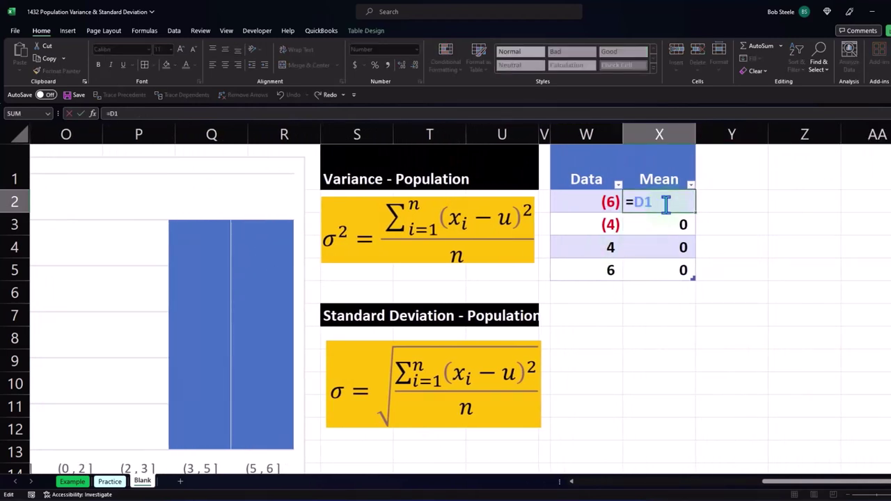
key("F4")
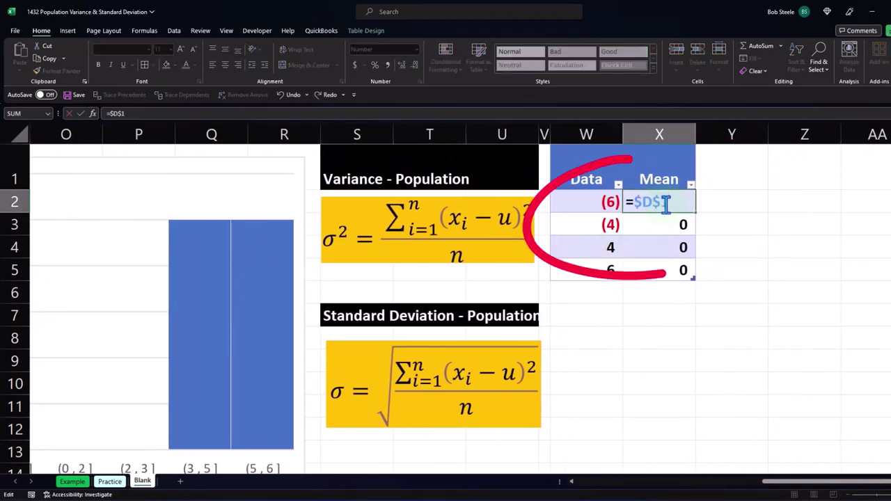
key("Return")
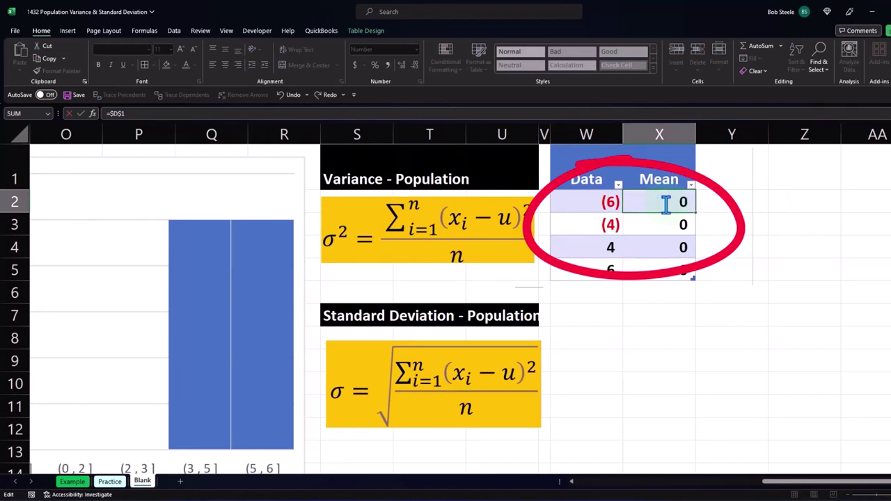
double_click(671, 234)
key("Return")
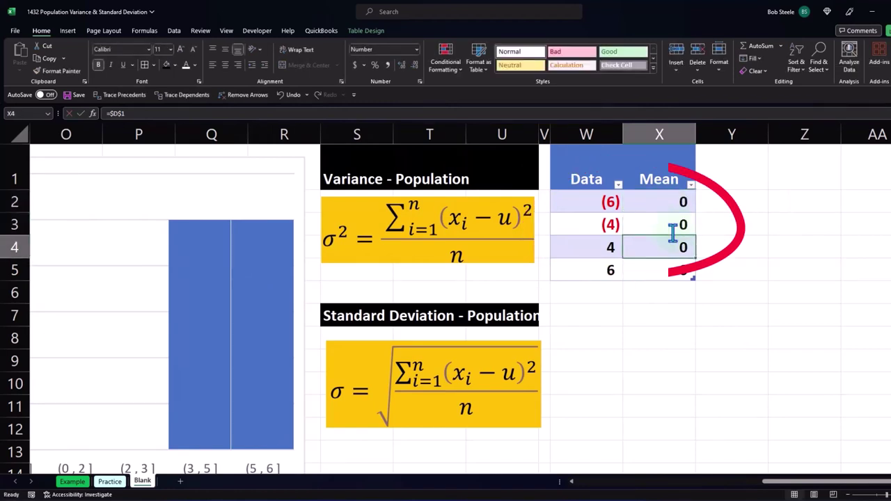
double_click(669, 247)
key("Return")
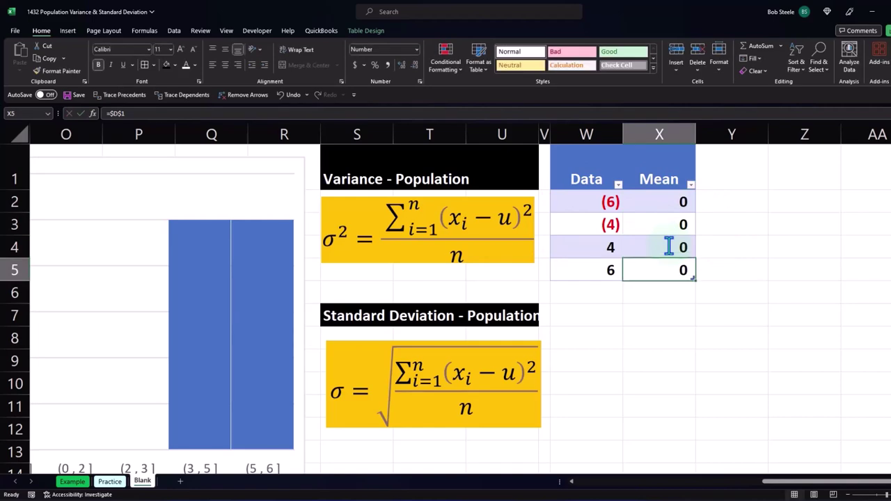
left_click(738, 174)
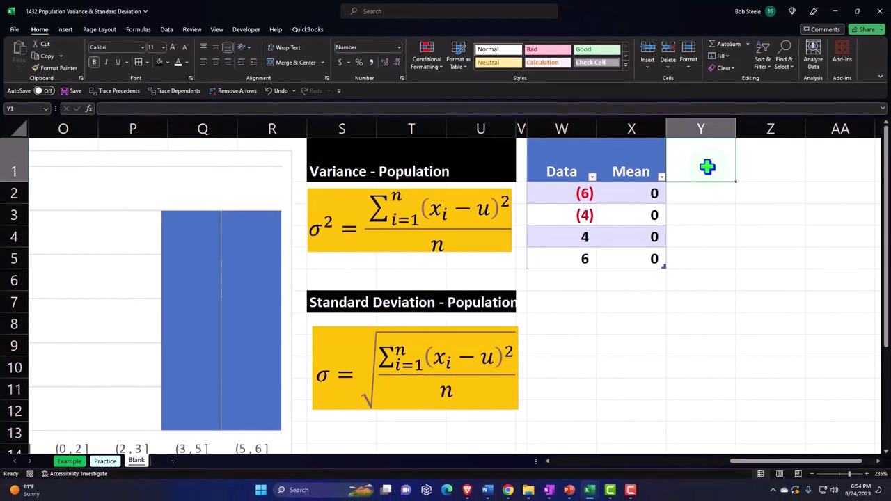
type("Difference")
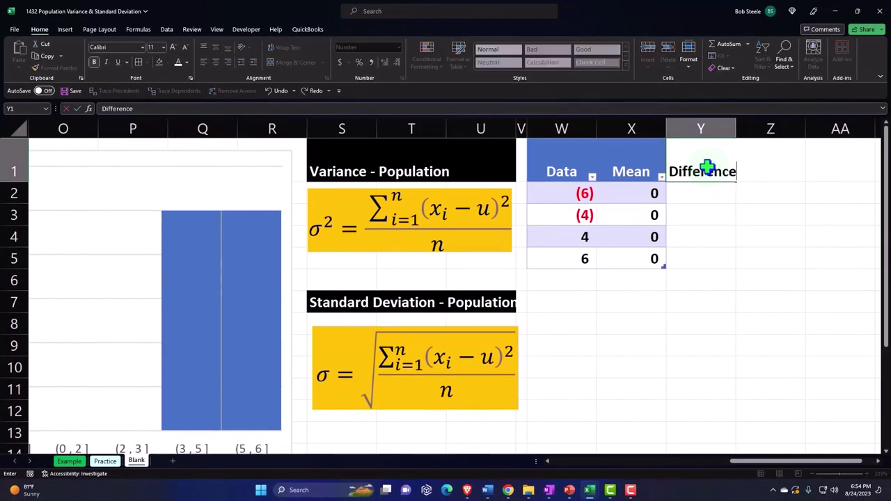
key("Return")
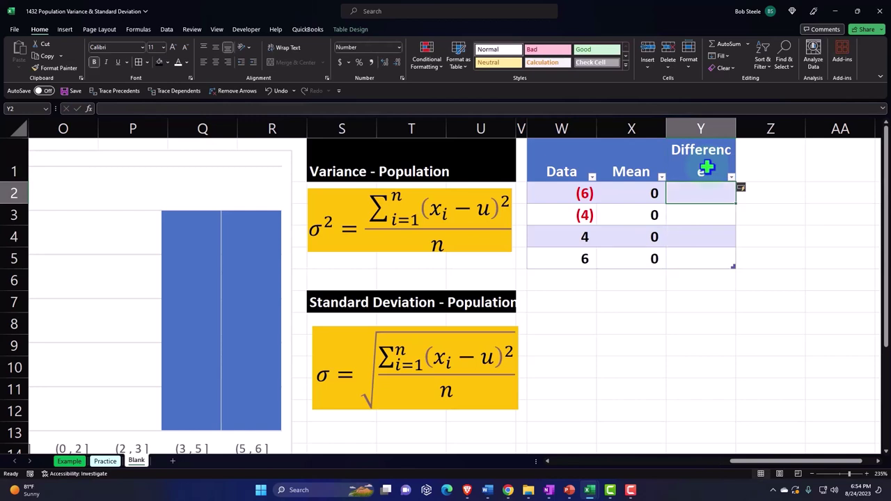
type("=")
key("Left")
type("-")
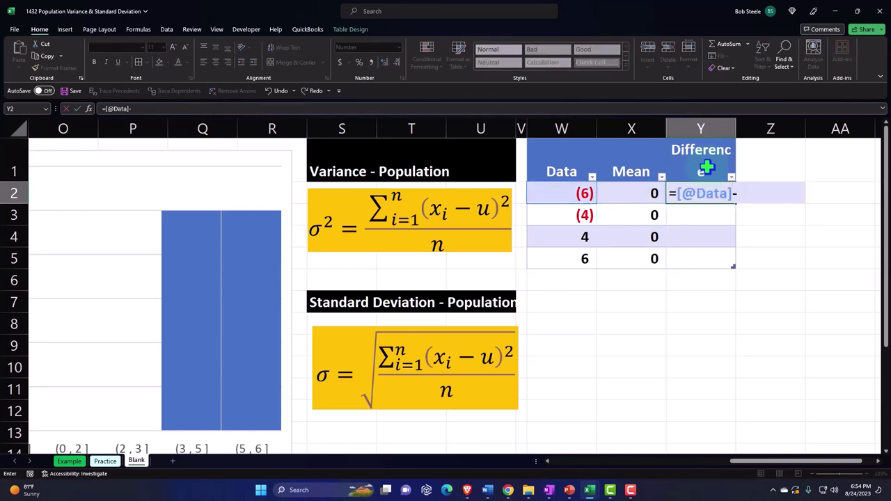
key("Left")
key("Return")
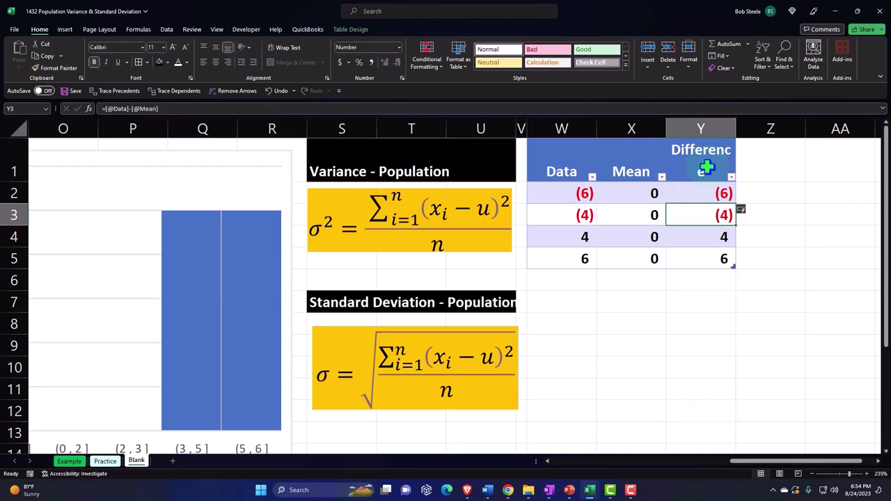
- Start typing the Squared heading in the cell right of Difference
scroll(707, 167, "right", 2)
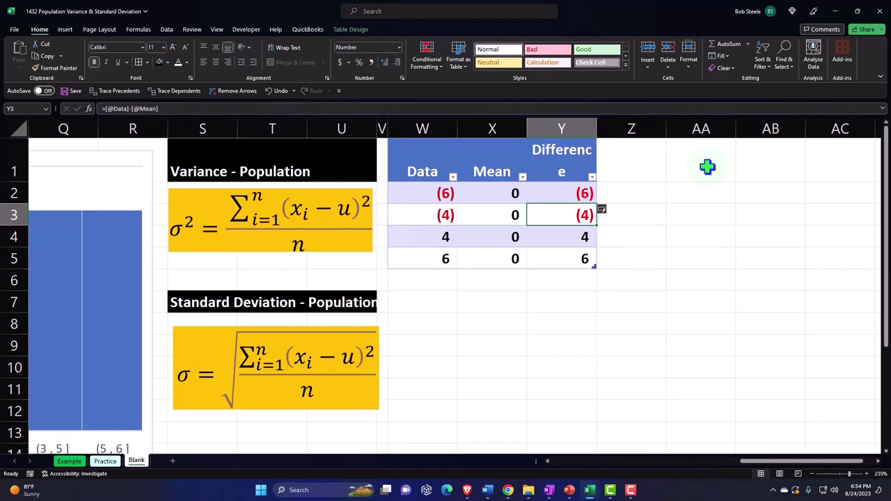
key("Left")
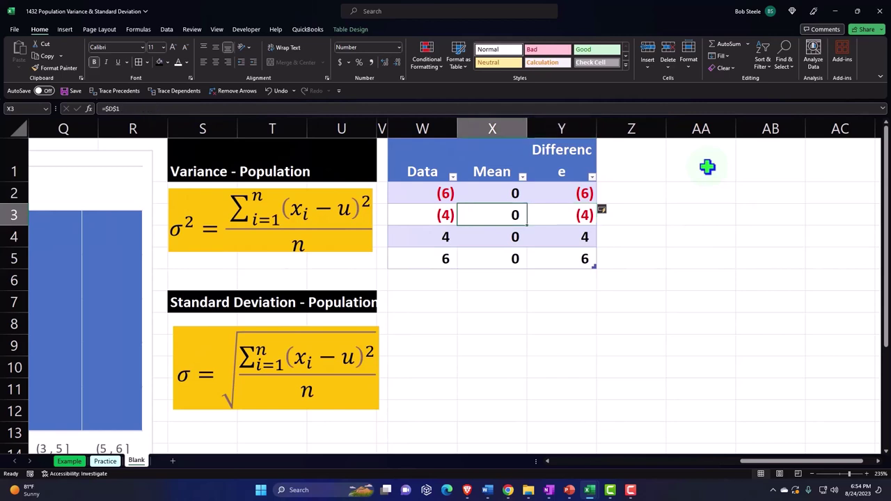
key("Right")
key("Right")
key("Up")
key("Up")
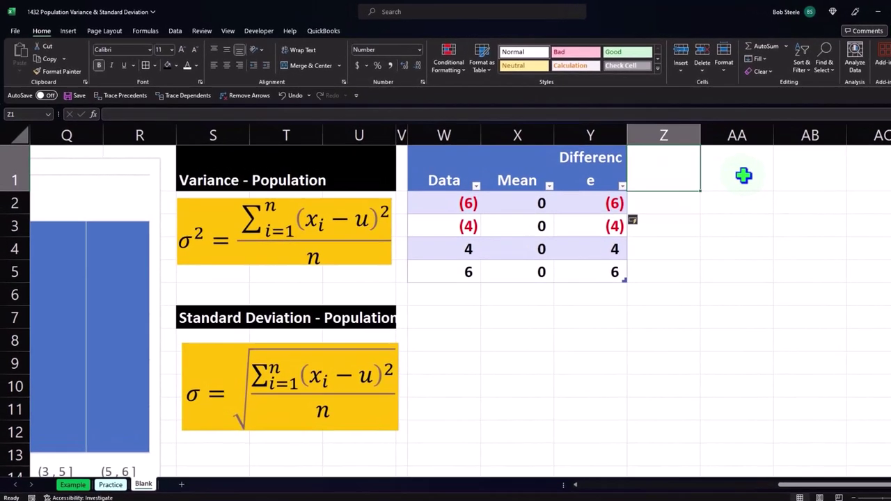
type("Squared")
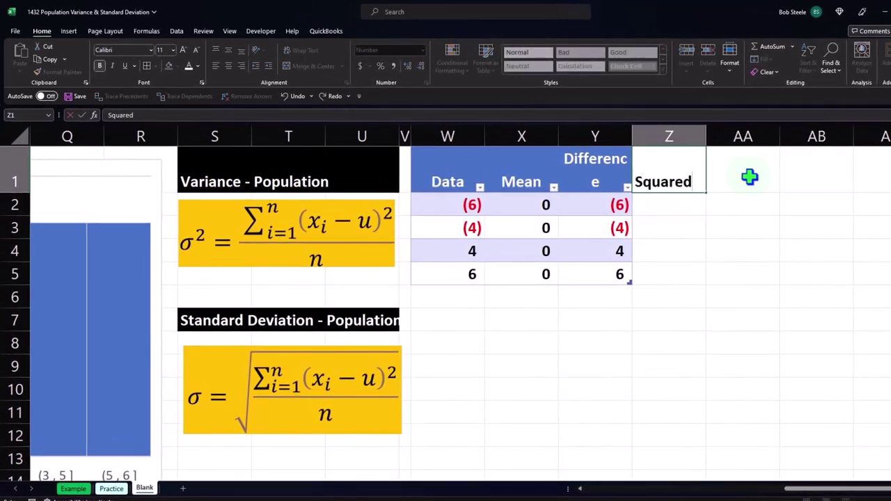
key("Return")
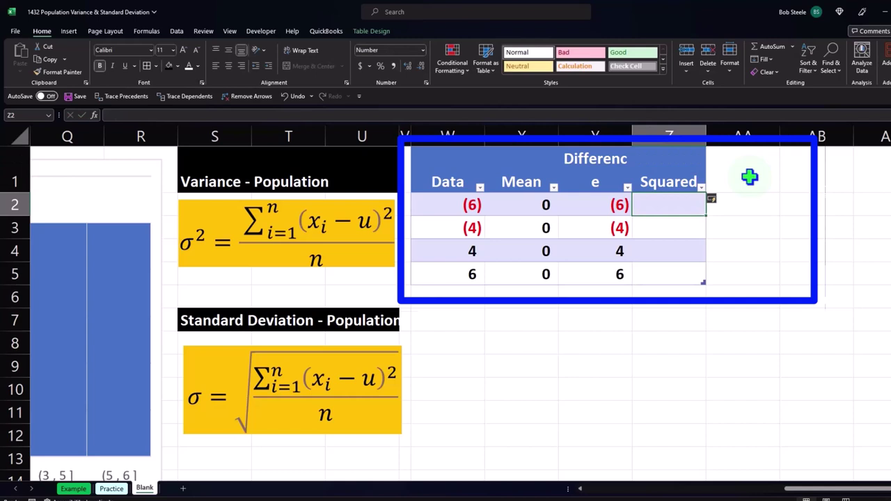
type("=")
key("Left")
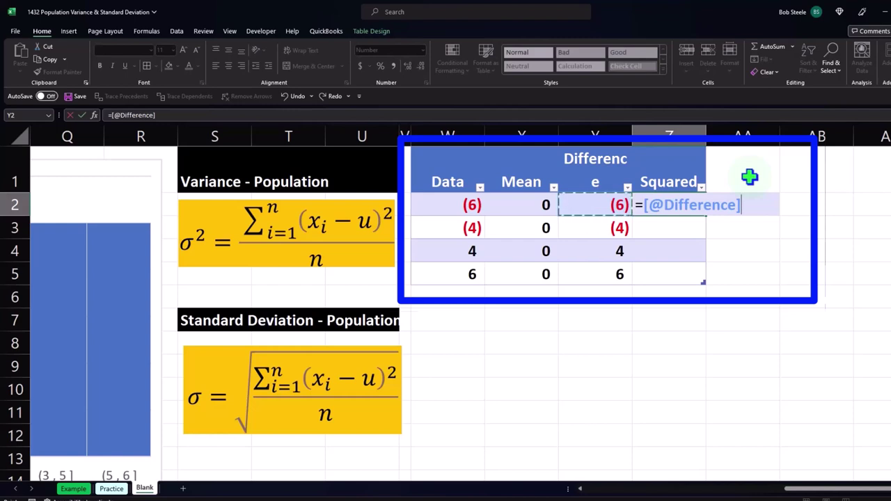
type("^2")
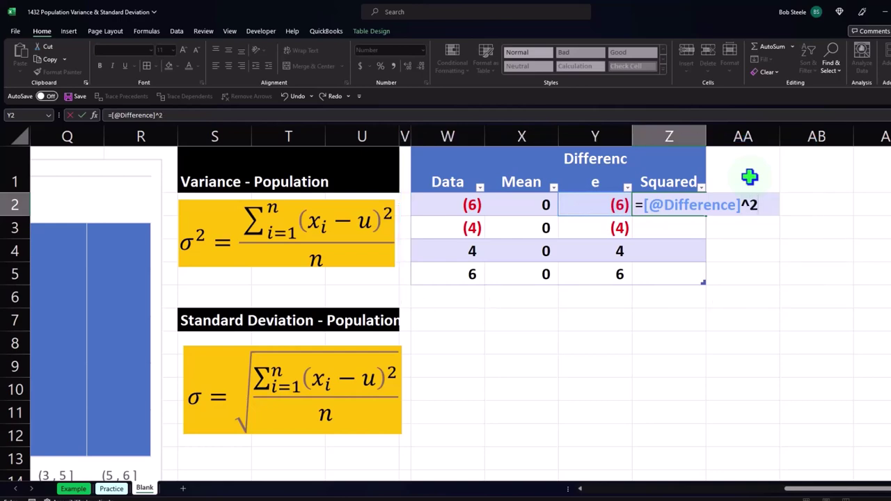
key("Return")
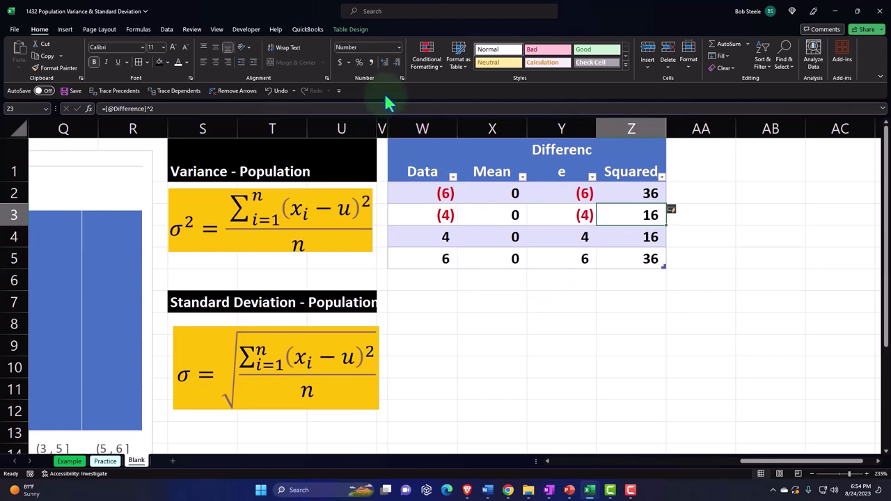
- Add a total row to the table and set the Data total to Average
left_click(348, 31)
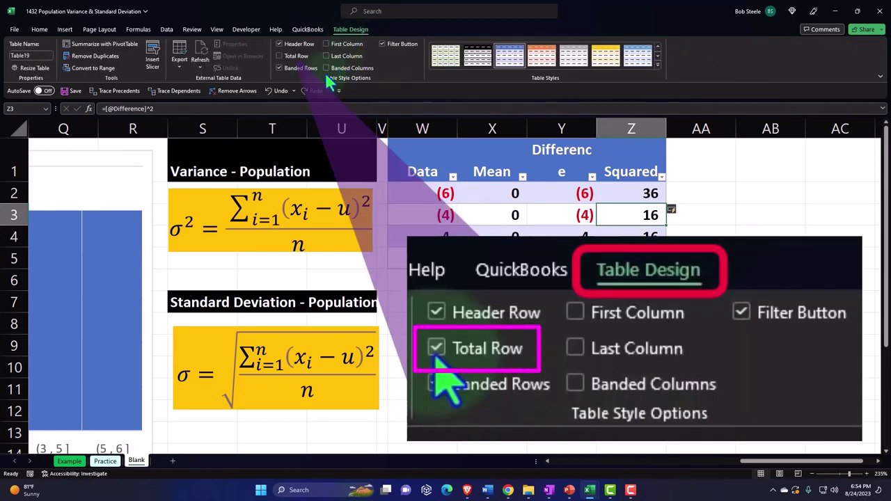
left_click(287, 57)
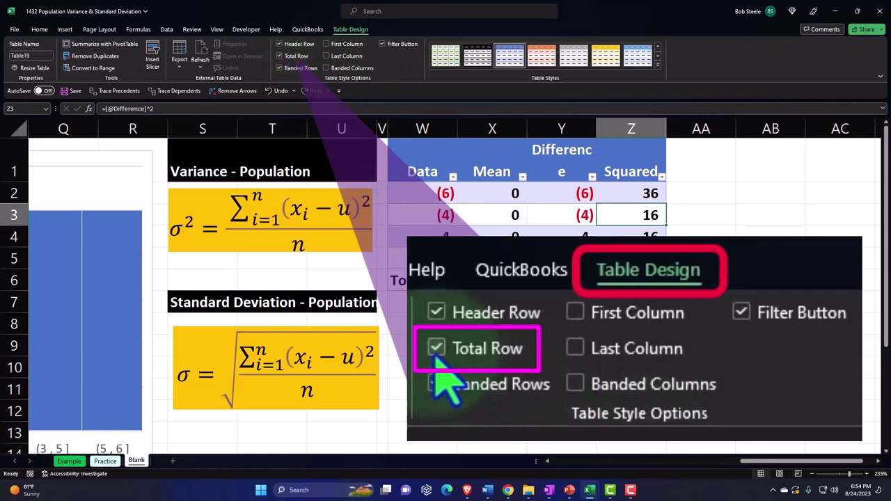
left_click(425, 280)
left_click(460, 287)
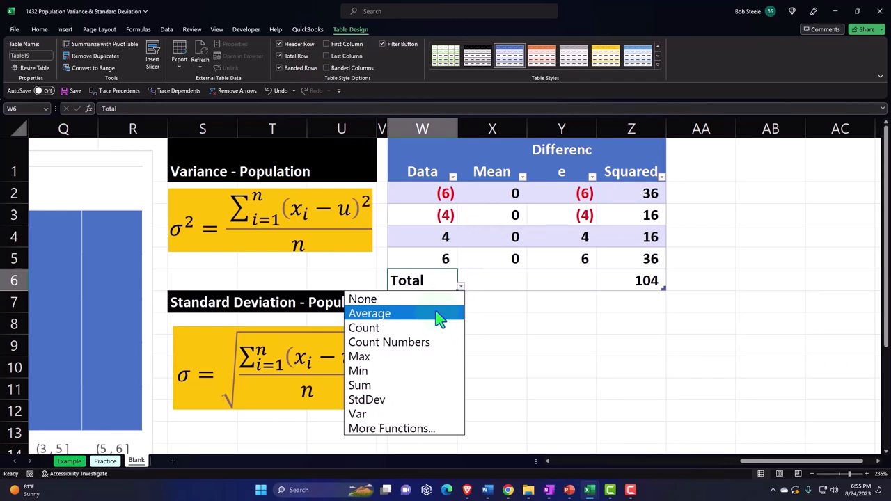
left_click(439, 315)
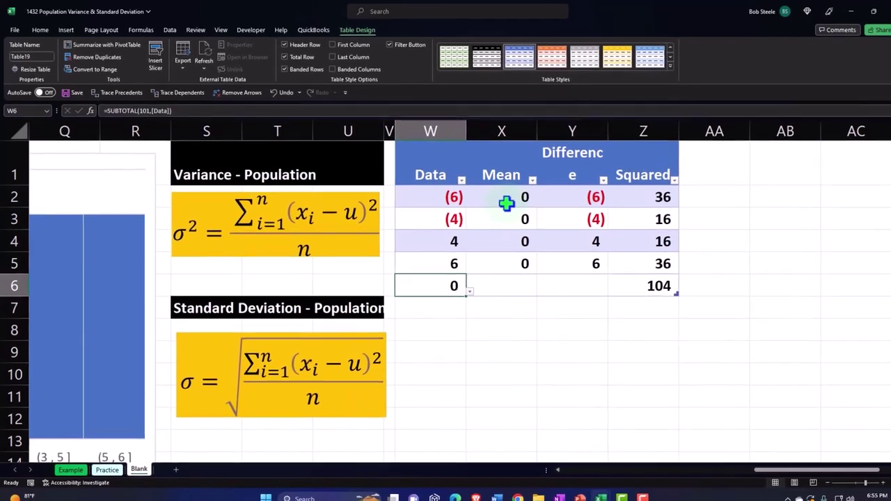
- Set the Mean total to Count and Difference to Sum, confirming Squared totals 104
left_click(518, 281)
left_click(558, 301)
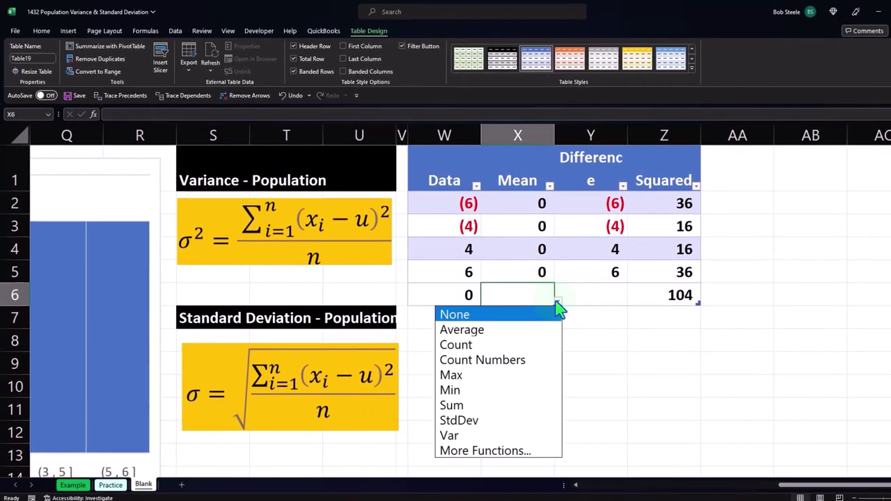
left_click(548, 344)
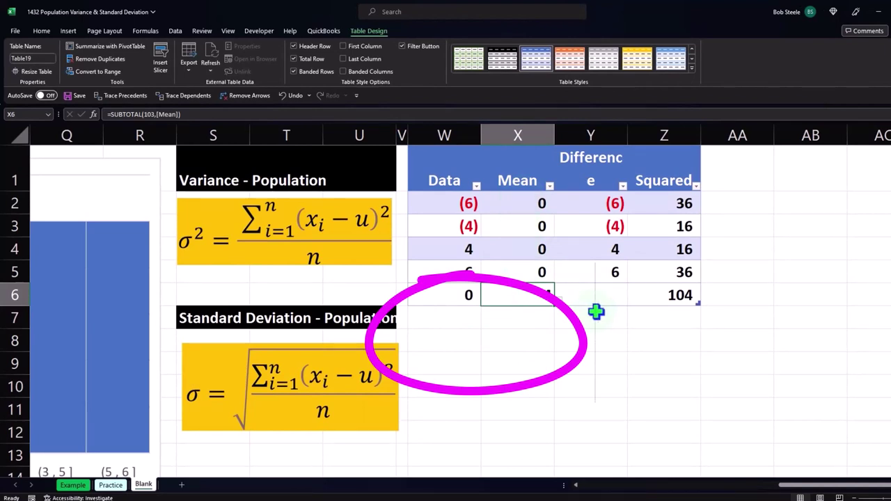
left_click(613, 297)
left_click(631, 304)
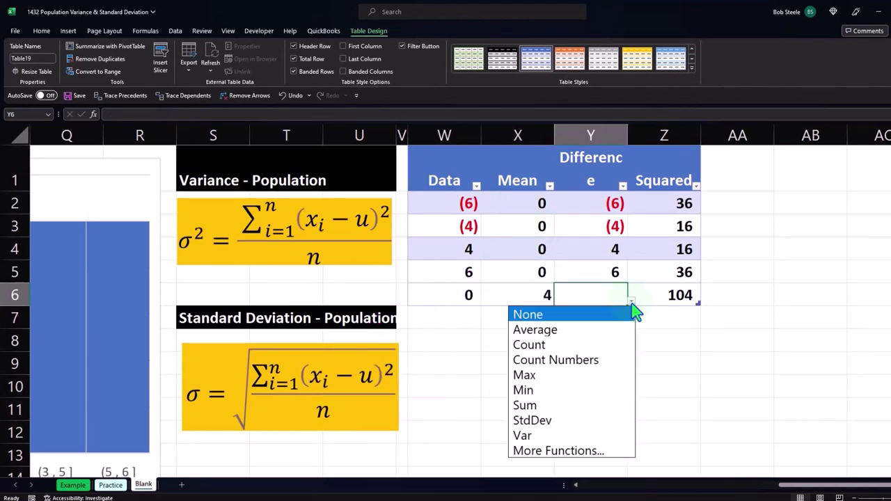
left_click(607, 406)
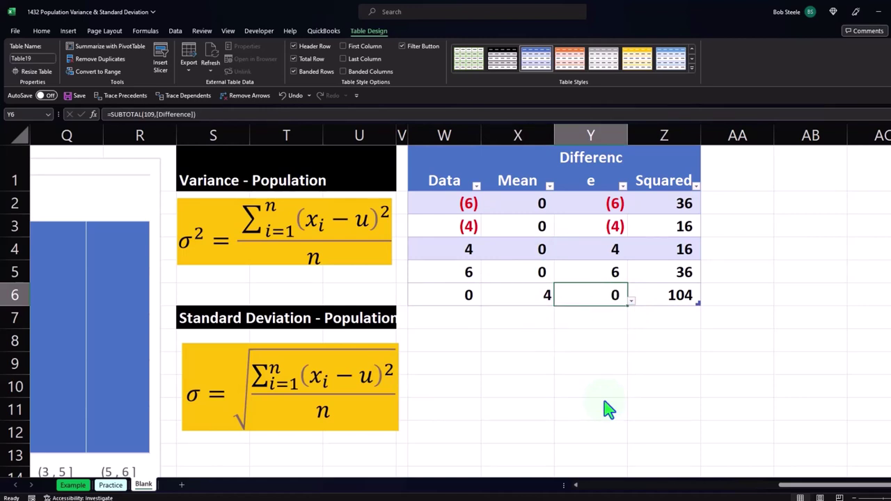
left_click(679, 298)
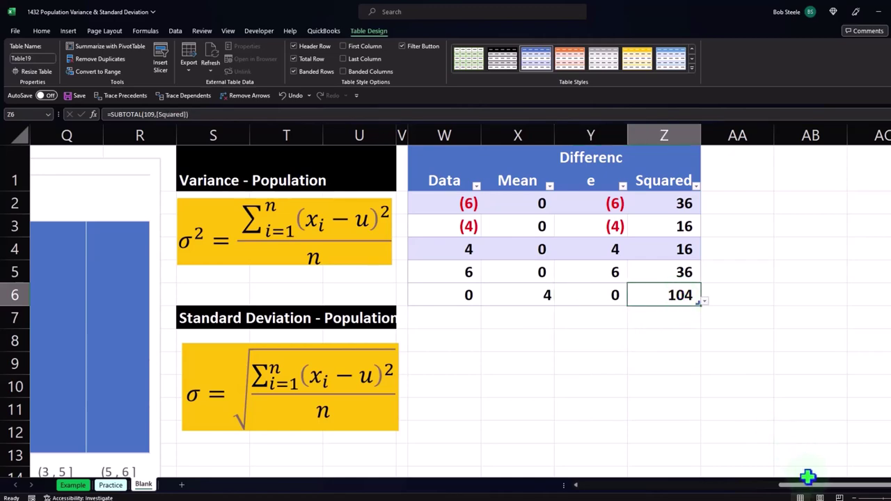
left_click_drag(811, 491, 710, 489)
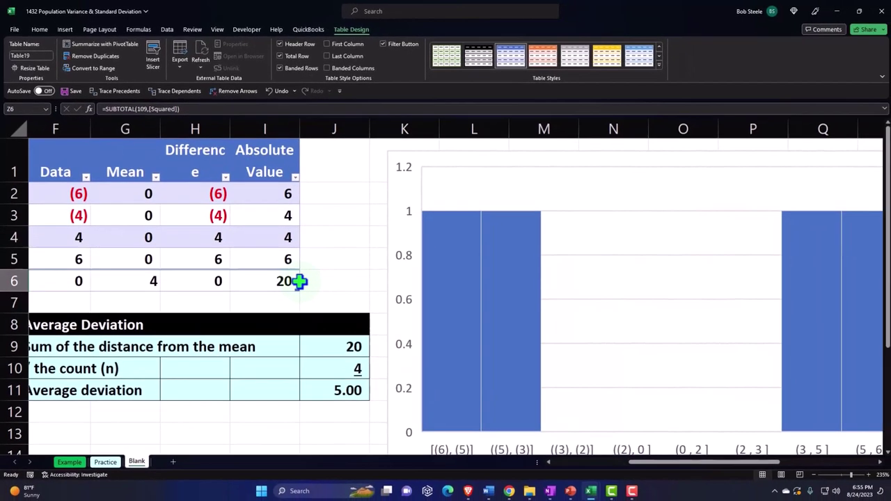
- Enter the label 'Squared difference from mean' in cell W8 below the total row
left_click_drag(658, 465, 808, 465)
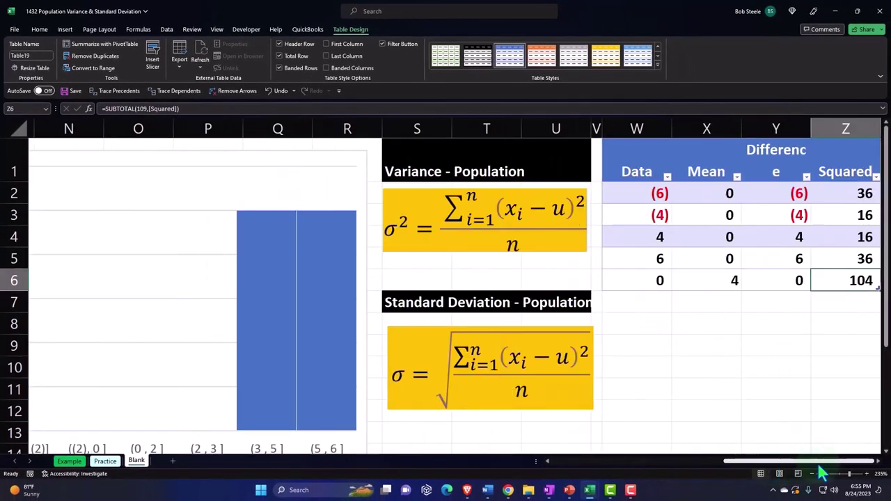
left_click(816, 363)
key("Right")
key("Right")
key("Right")
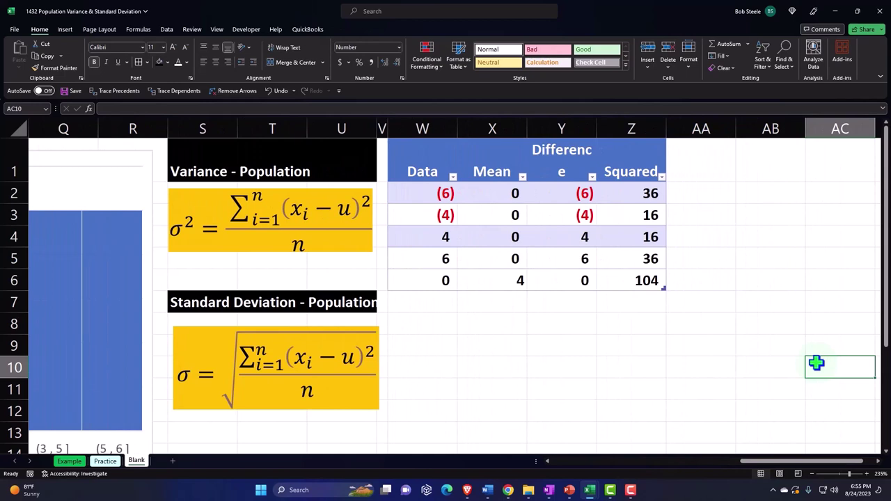
key("Left")
key("Left")
key("Left")
key("Right")
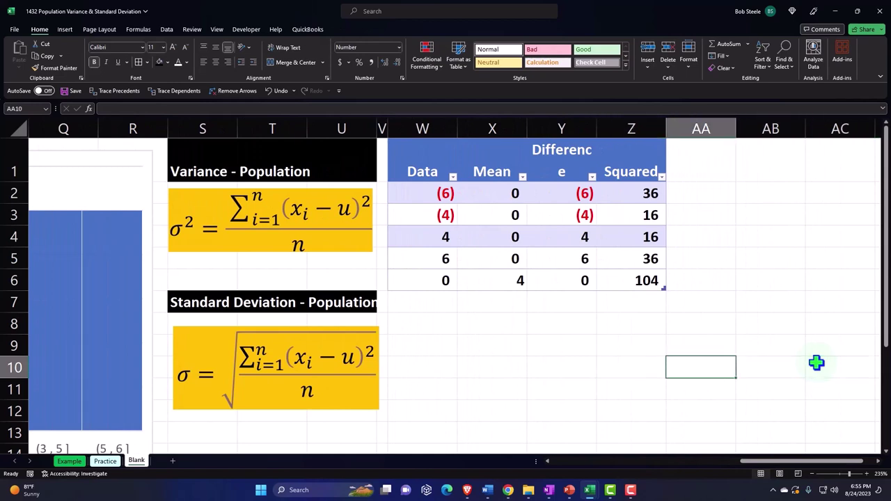
key("Left")
key("Left")
key("Left")
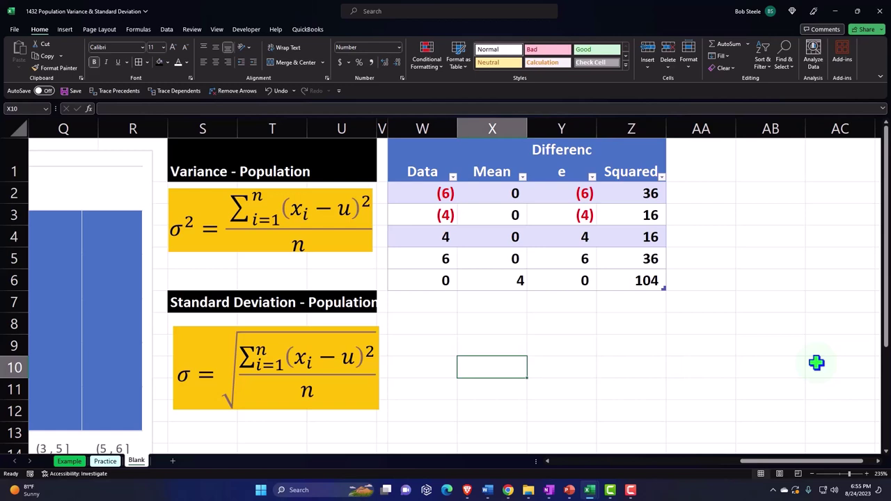
key("Up")
key("Up")
key("Up")
key("Left")
key("Down")
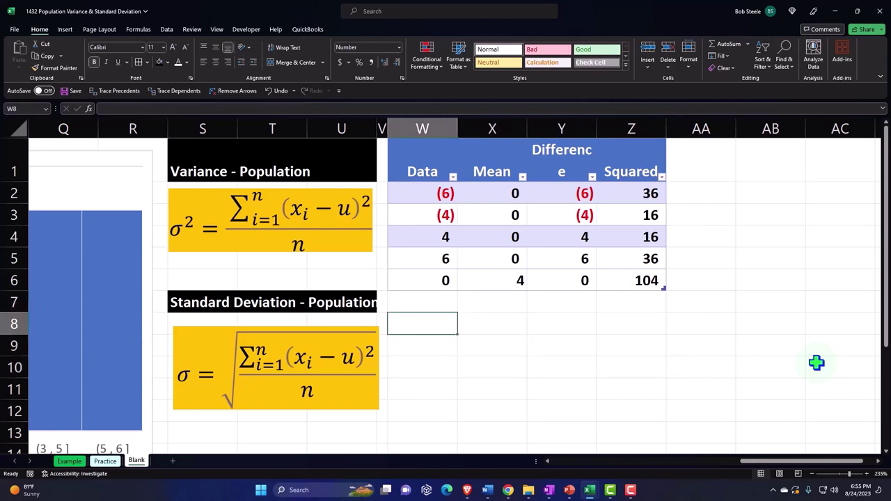
type("A")
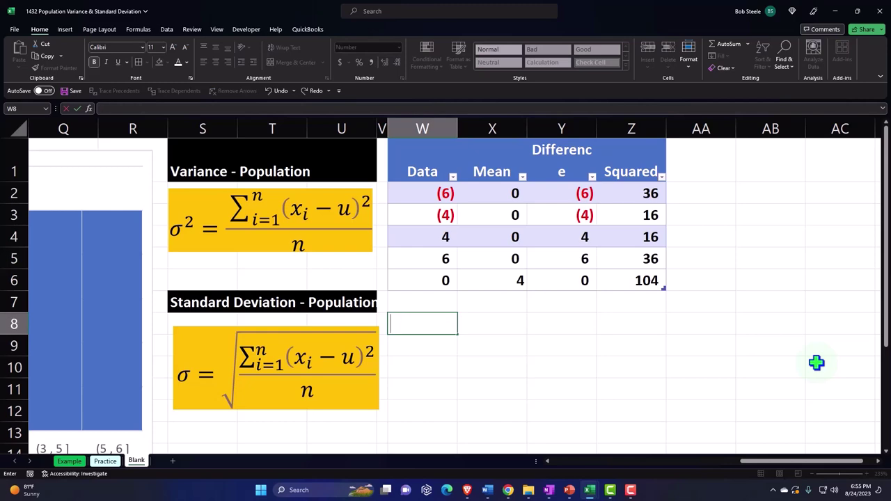
type("quare")
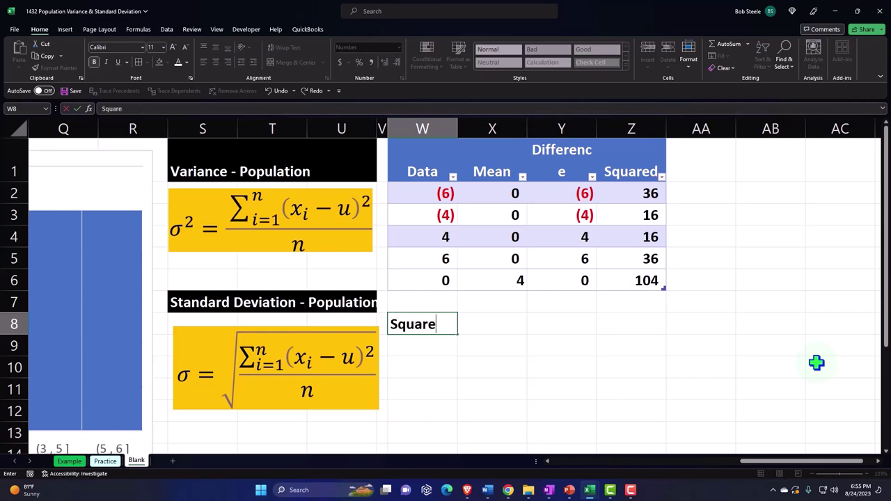
type("d difference from mean")
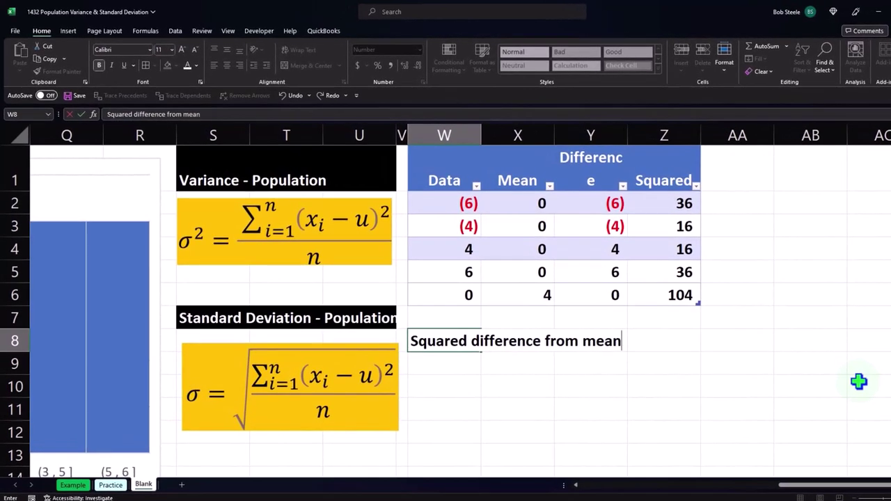
key("Tab")
key("Tab")
key("Tab")
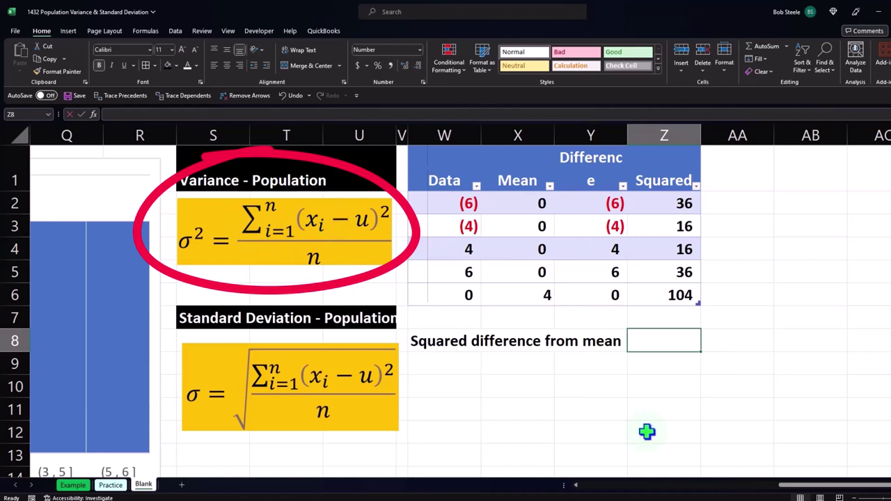
type("=")
key("Up")
key("Up")
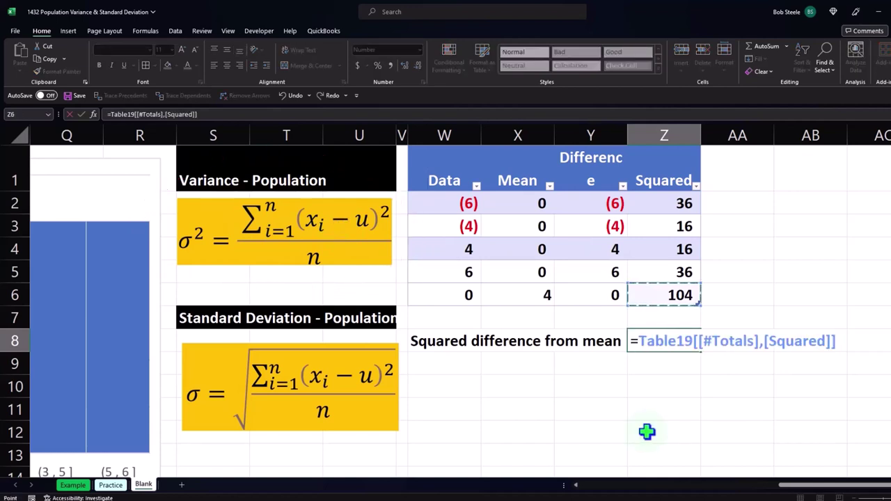
key("Return")
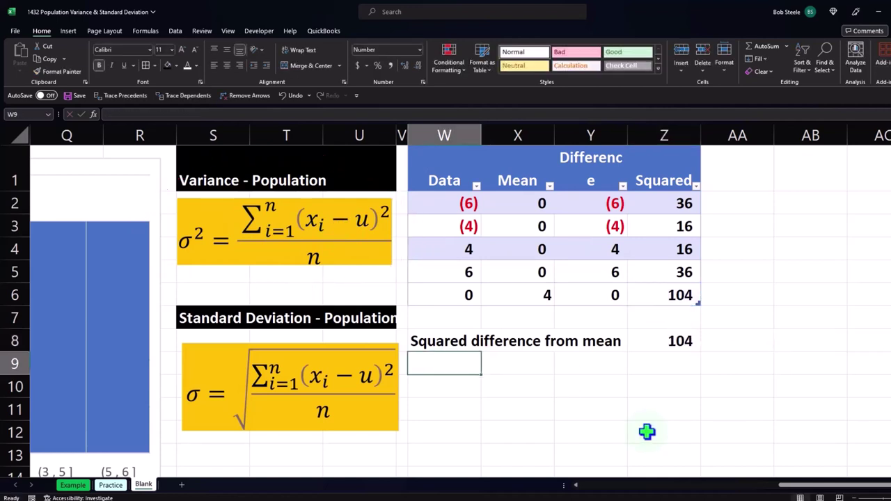
type("Count")
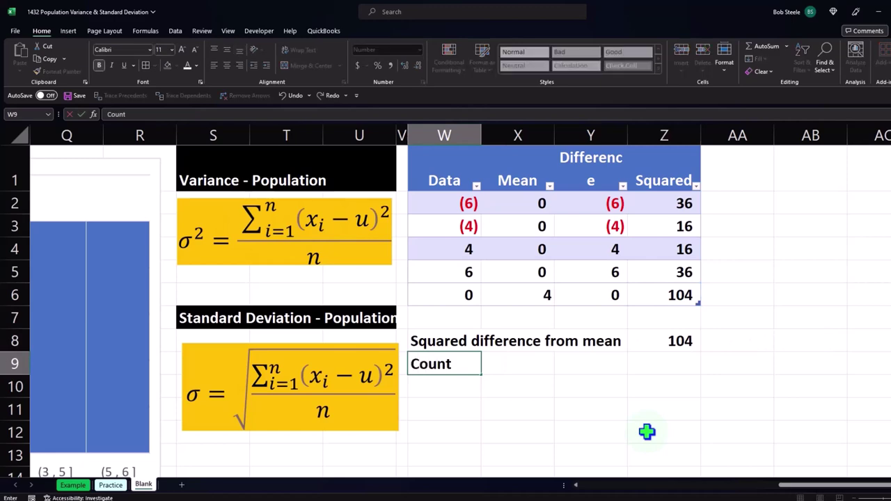
type(" (n)")
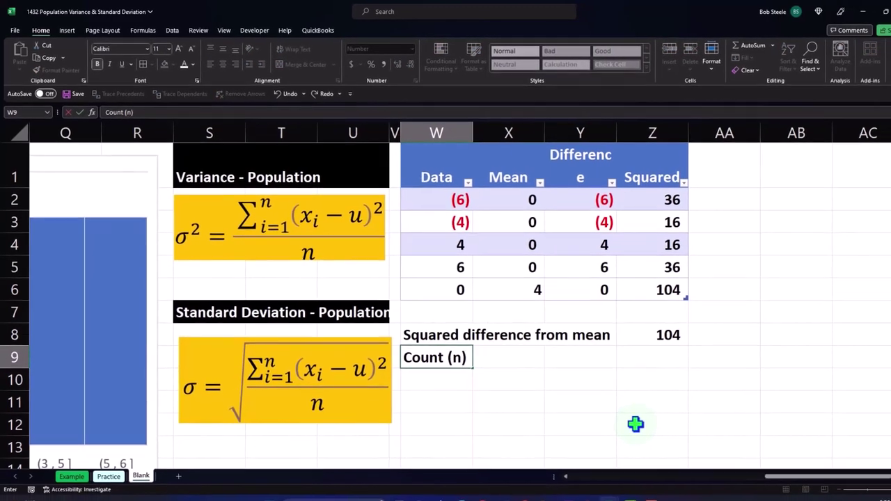
key("Right")
key("Right")
key("Right")
type("=")
key("Up")
key("Up")
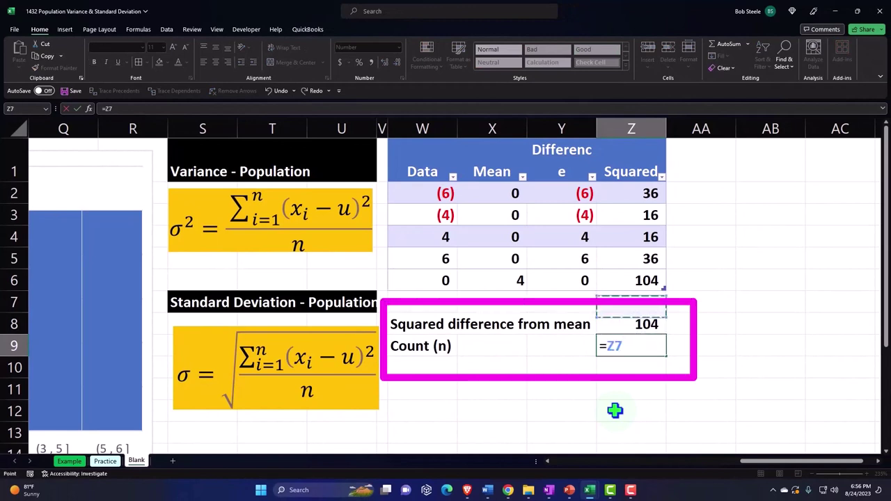
key("Up")
key("Left")
key("Left")
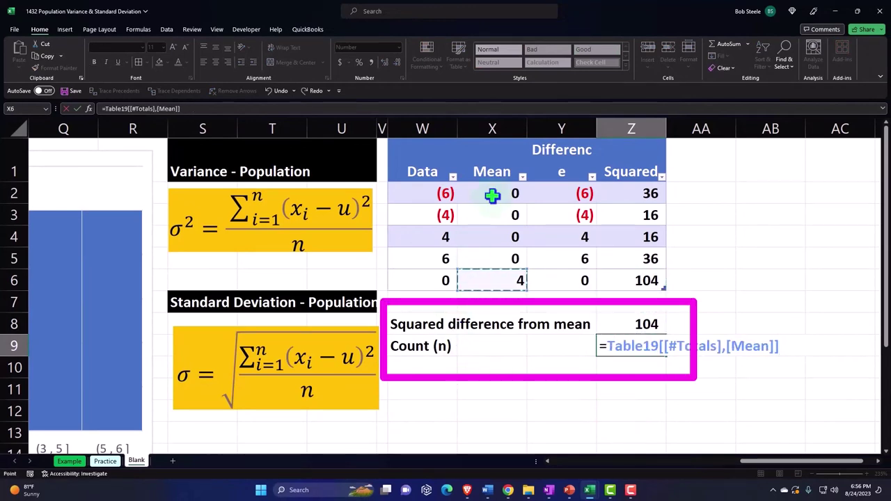
key("Return")
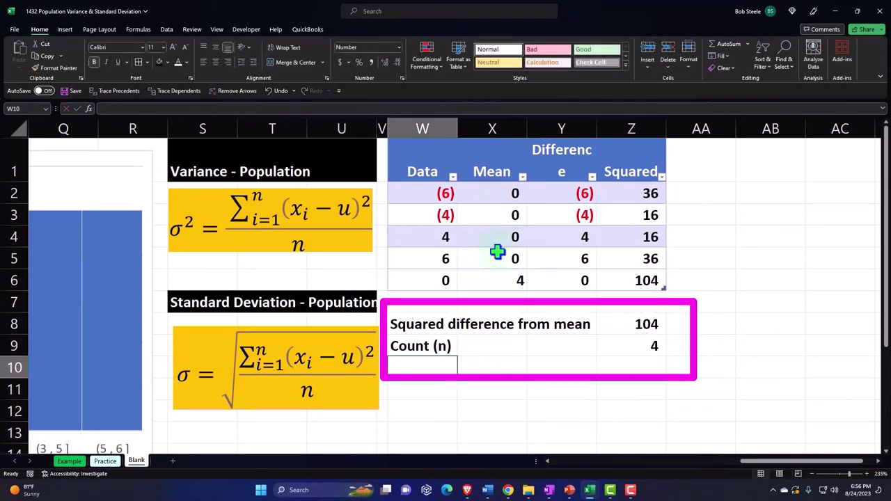
key("Up")
key("Right")
key("Right")
key("Right")
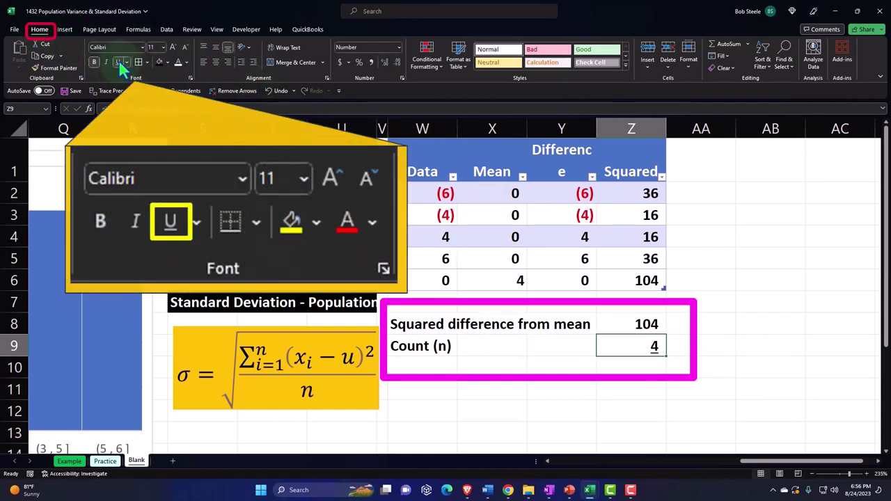
key("Down")
key("Left")
key("Left")
key("Left")
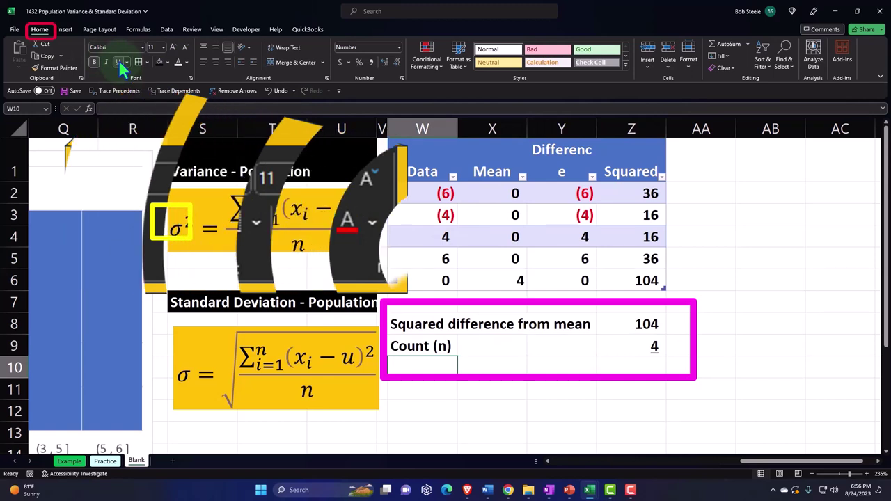
key("alt")
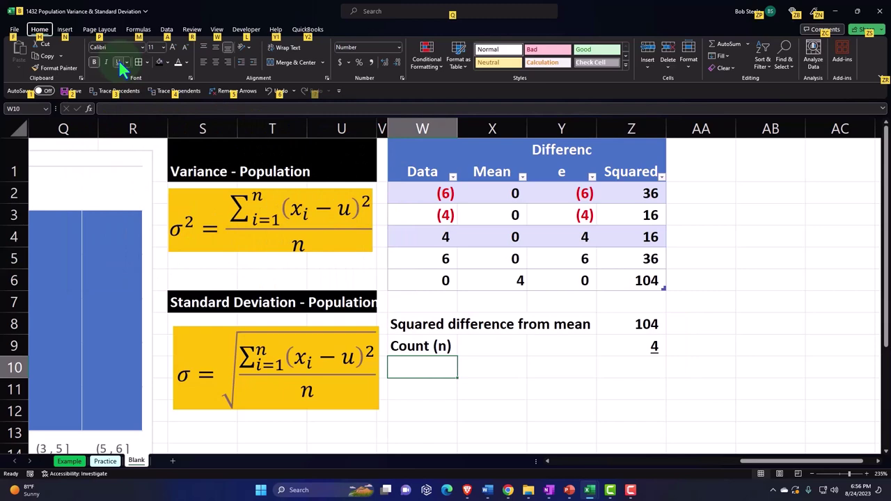
left_click(487, 363)
left_click(437, 370)
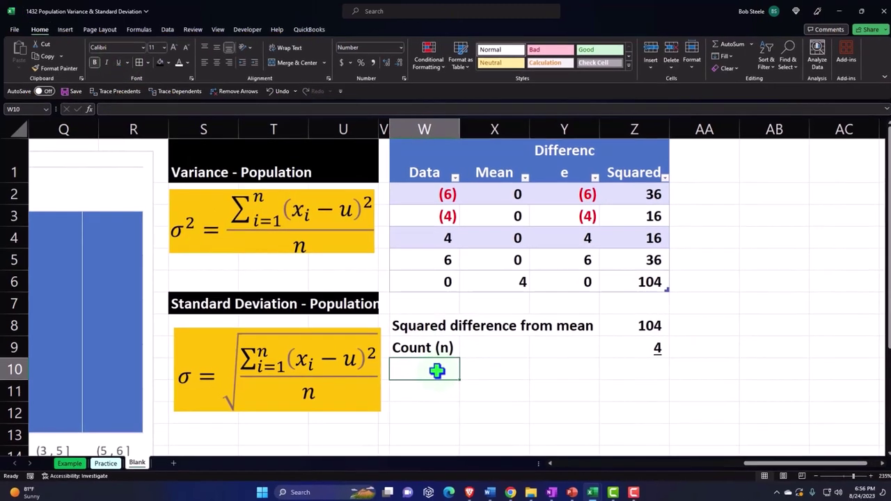
key("alt")
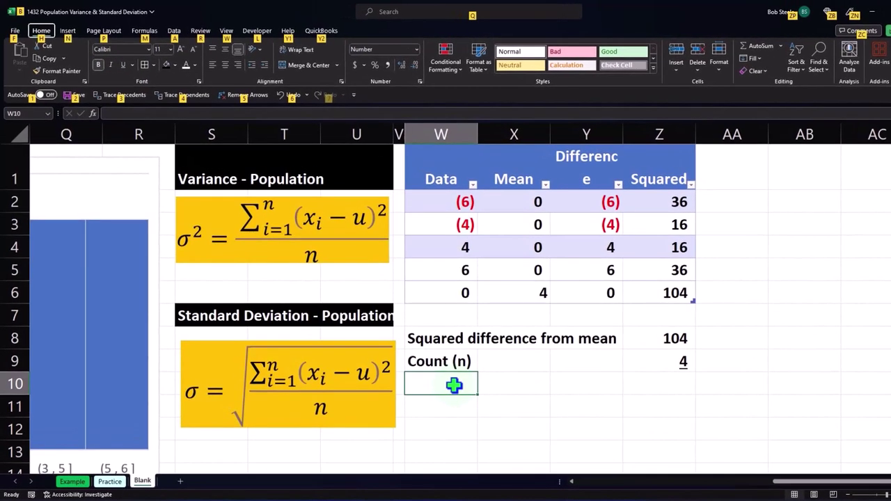
- Enter the '/ Variance' label in W10 and widen column W to fit it
key("Escape")
type("=")
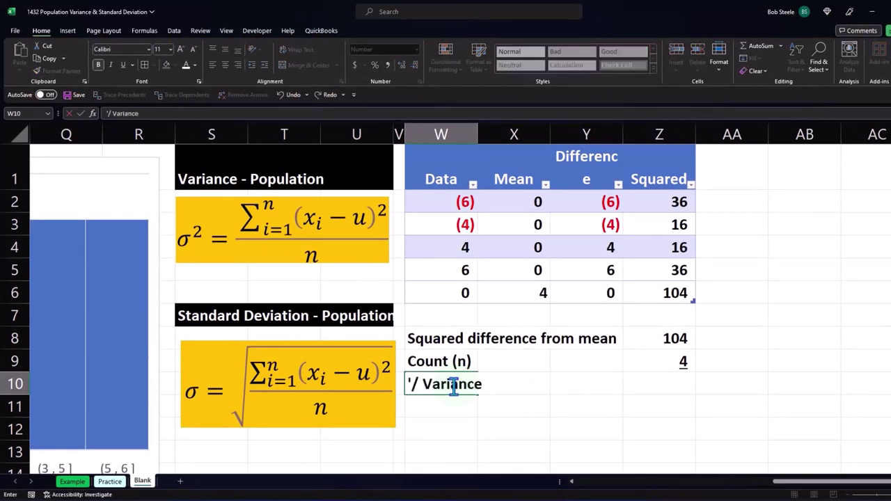
key("Tab")
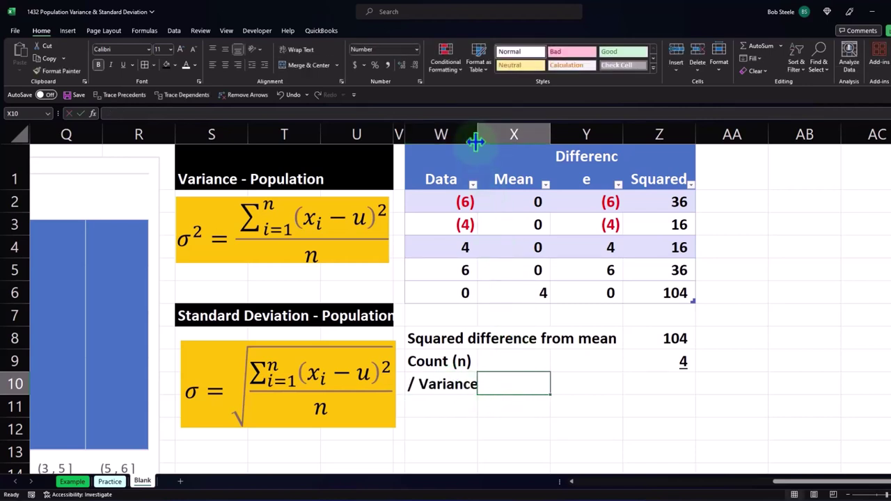
left_click_drag(476, 141, 489, 135)
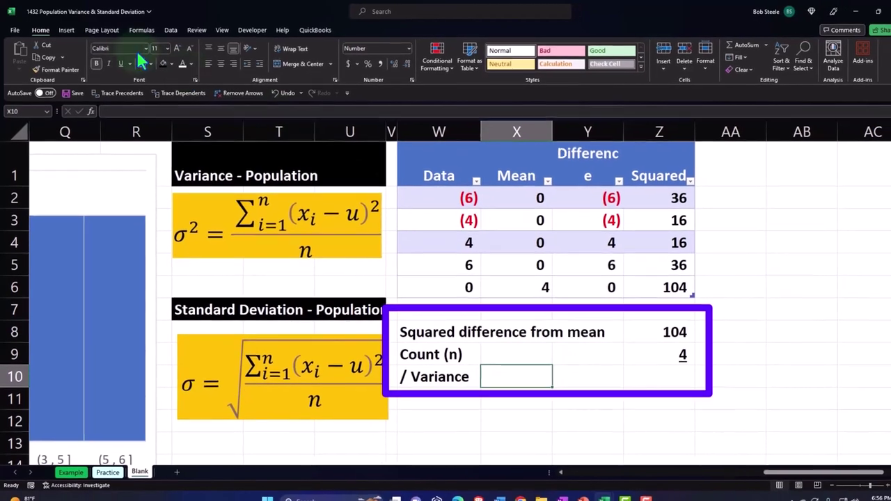
- Insert the Greek small letter sigma σ into cell X10
left_click(65, 29)
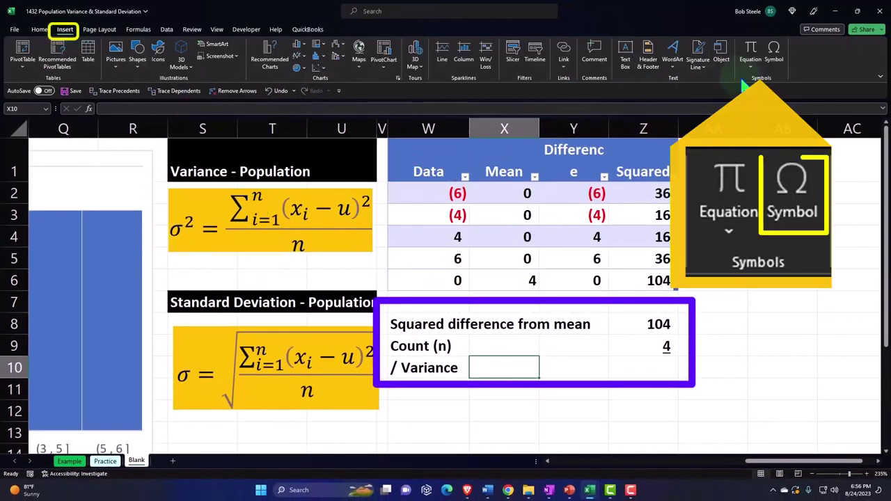
left_click(773, 52)
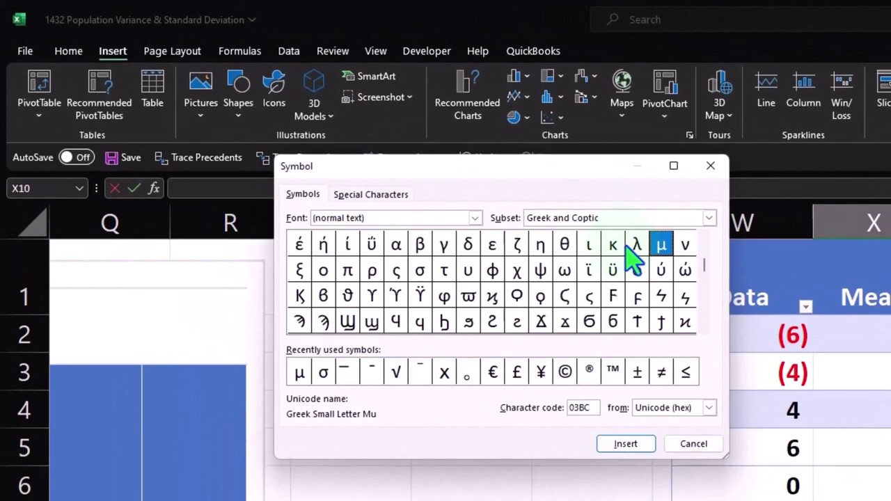
left_click(325, 374)
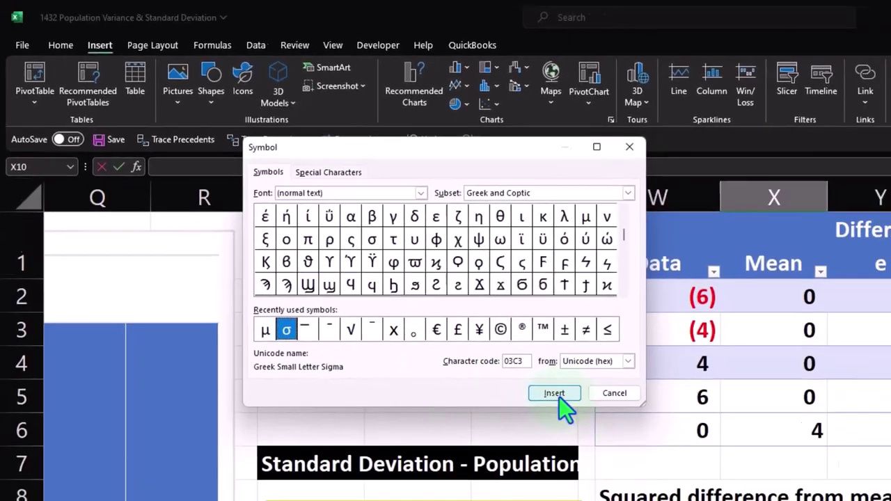
left_click(625, 444)
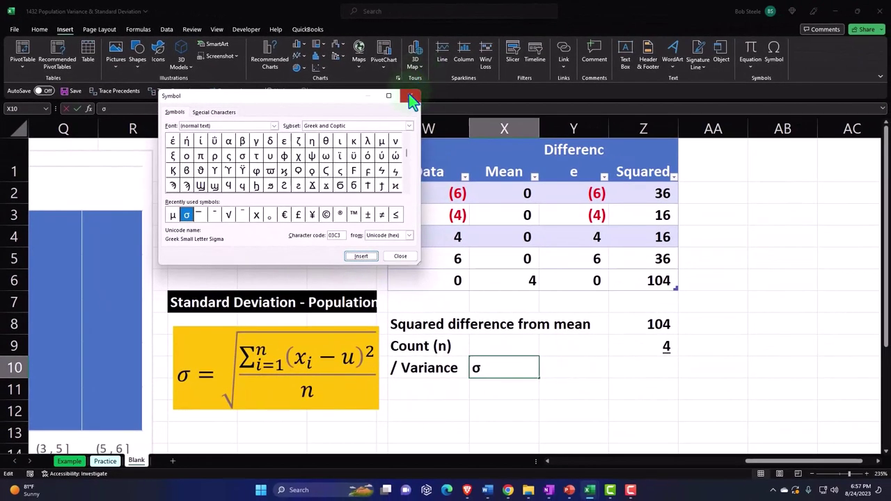
left_click(410, 96)
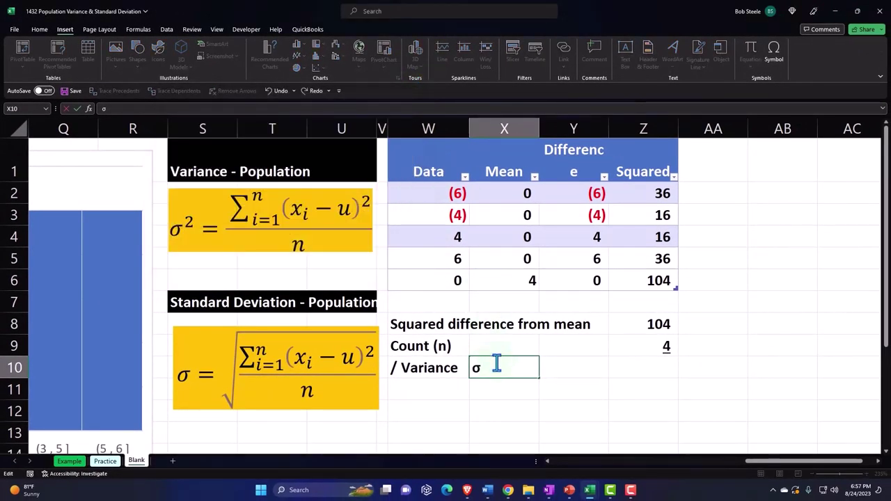
- Add a 2 after σ and bring up Format Cells font settings for it
type("2")
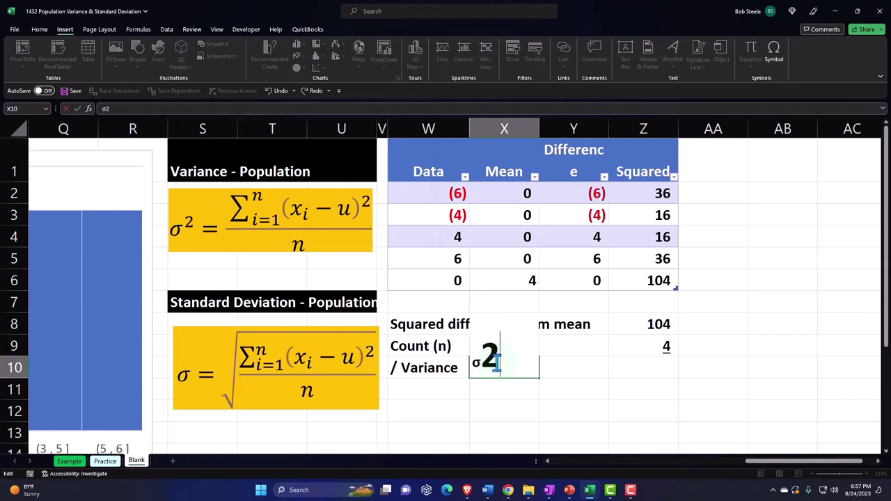
key("shift+Left")
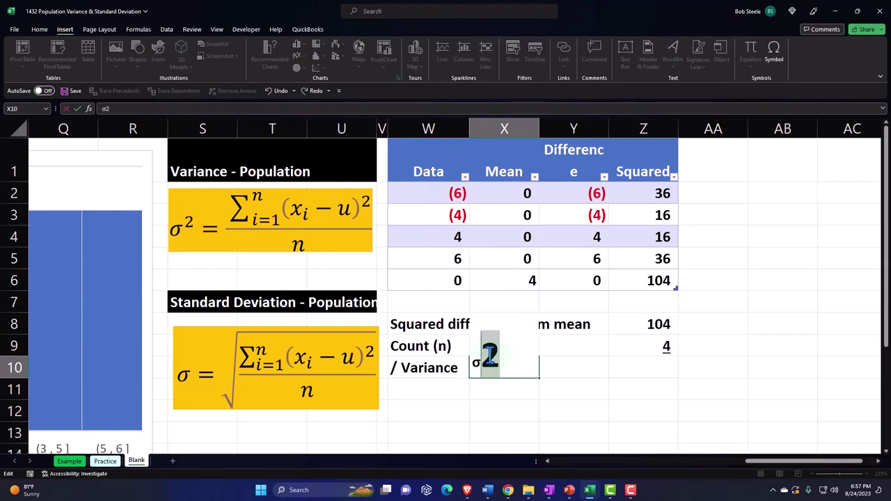
right_click(490, 355)
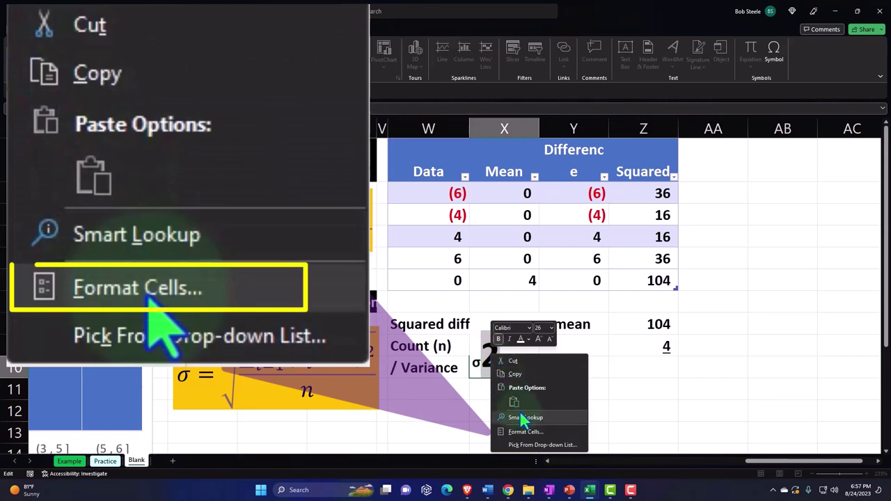
left_click(527, 432)
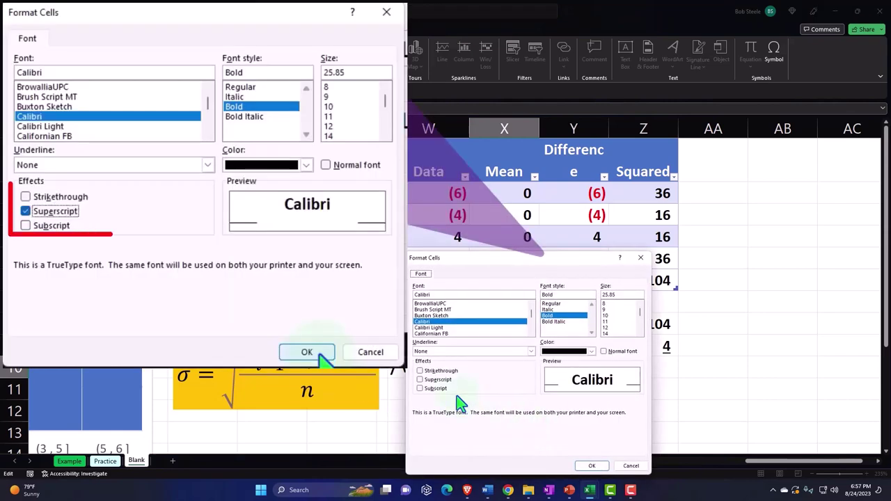
- Make the 2 after σ in X10 superscript and commit the entry
left_click(434, 381)
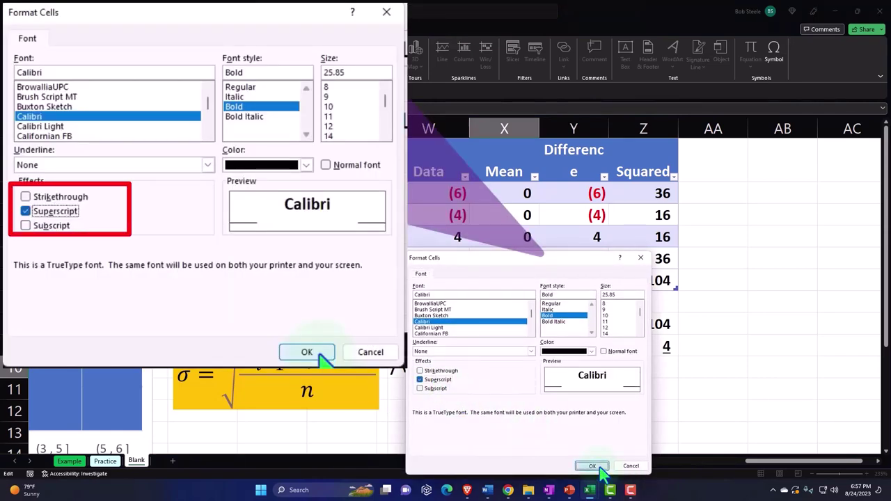
left_click(592, 466)
key("ctrl+Return")
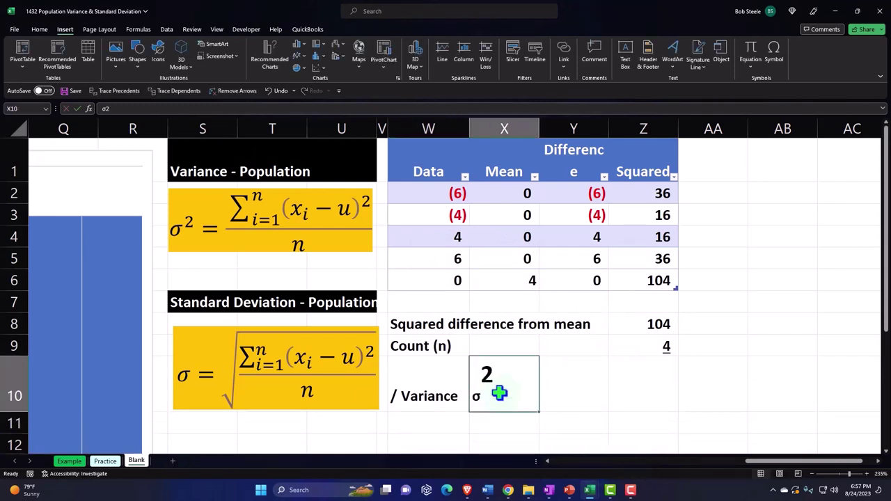
double_click(488, 376)
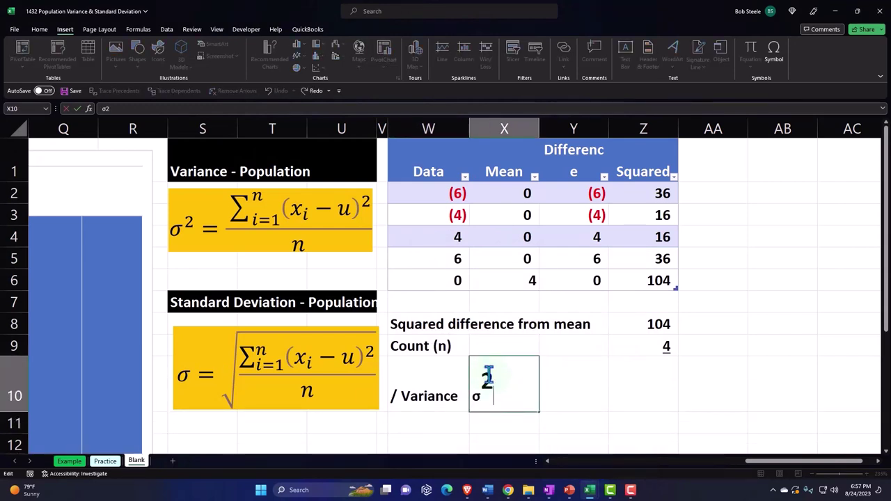
key("Return")
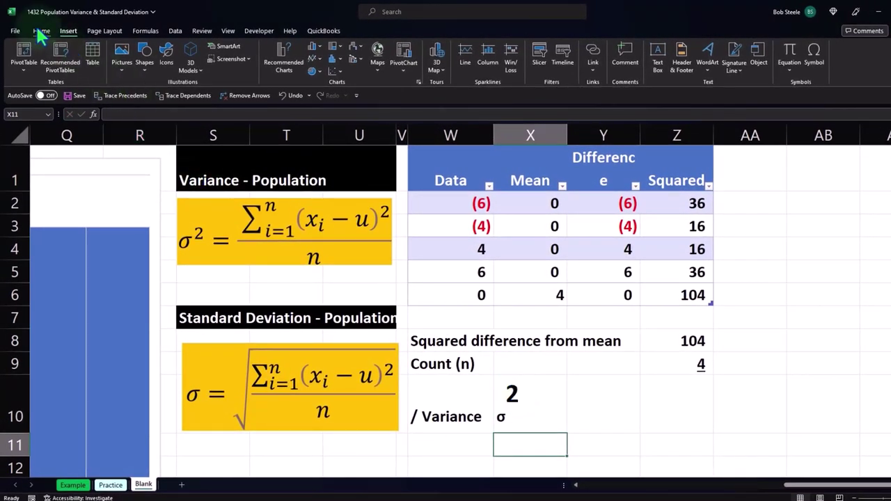
- Retype the superscript digit in X10, briefly as 12, then back to 2
left_click(40, 30)
left_click(513, 394)
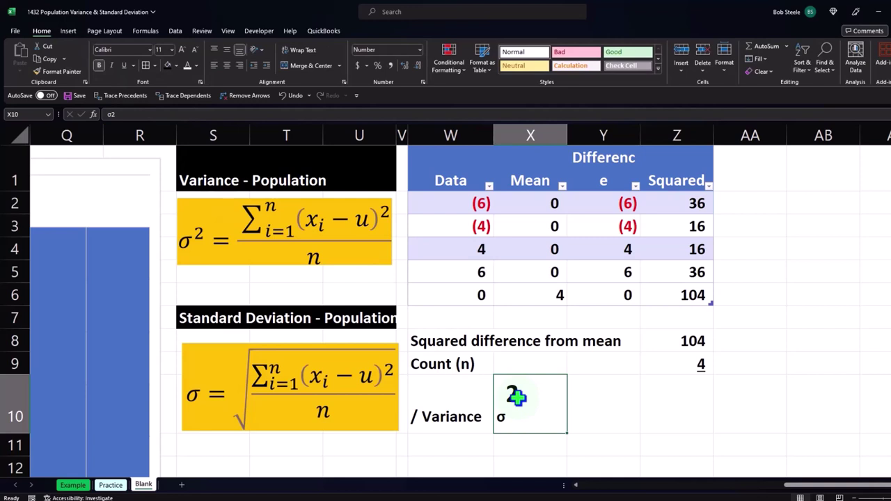
double_click(517, 397)
left_click_drag(508, 407, 527, 407)
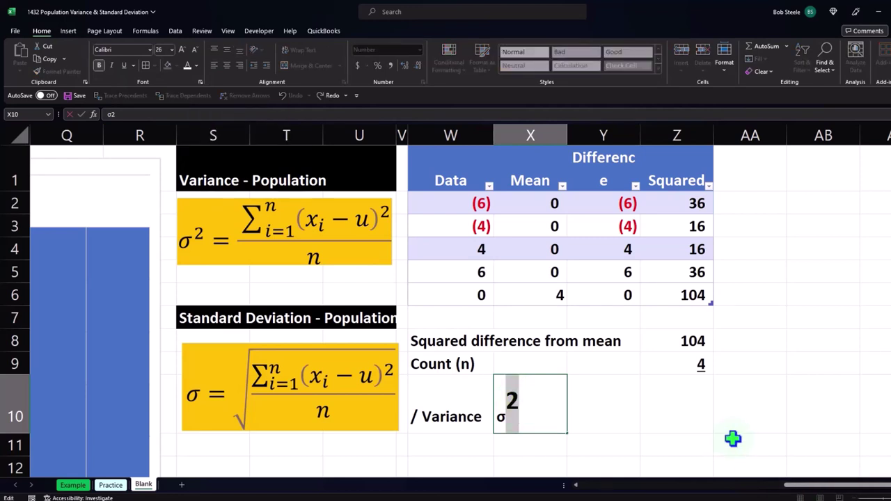
type("12")
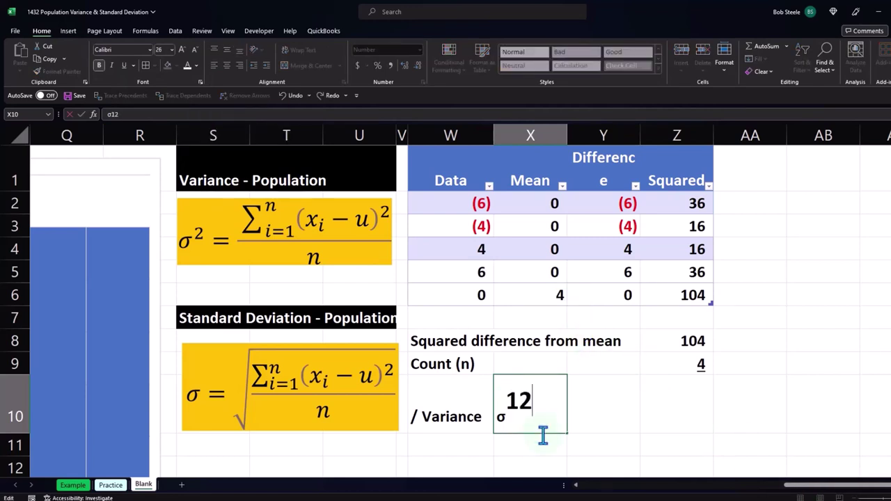
key("Tab")
left_click(512, 394)
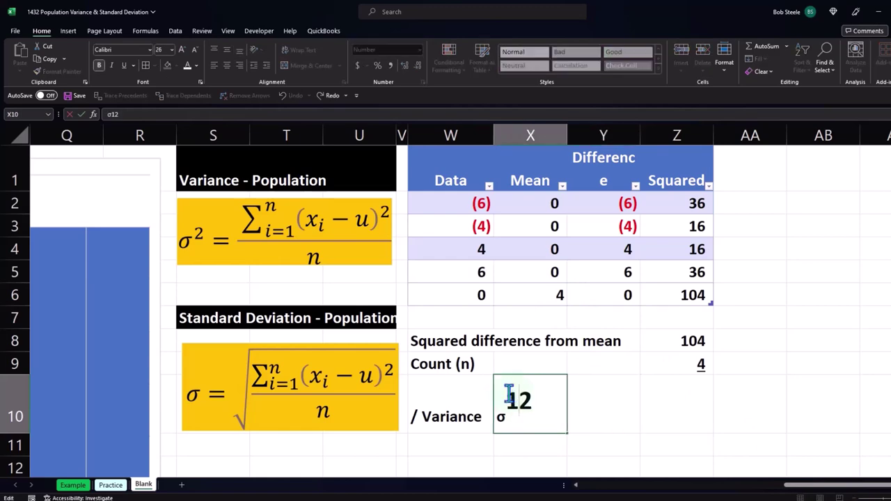
double_click(511, 398)
left_click_drag(507, 398, 559, 393)
type("2")
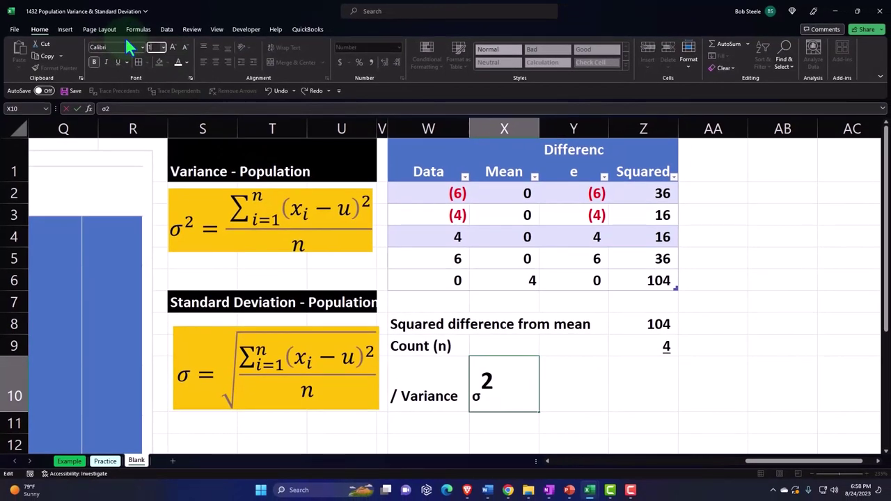
left_click(561, 417)
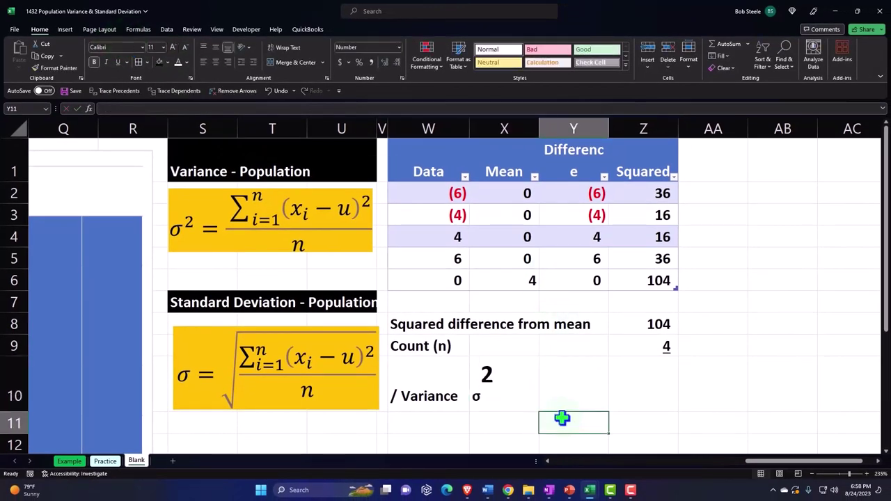
- Shrink the superscript 2 in X10 to font size 11
left_click(481, 397)
double_click(478, 397)
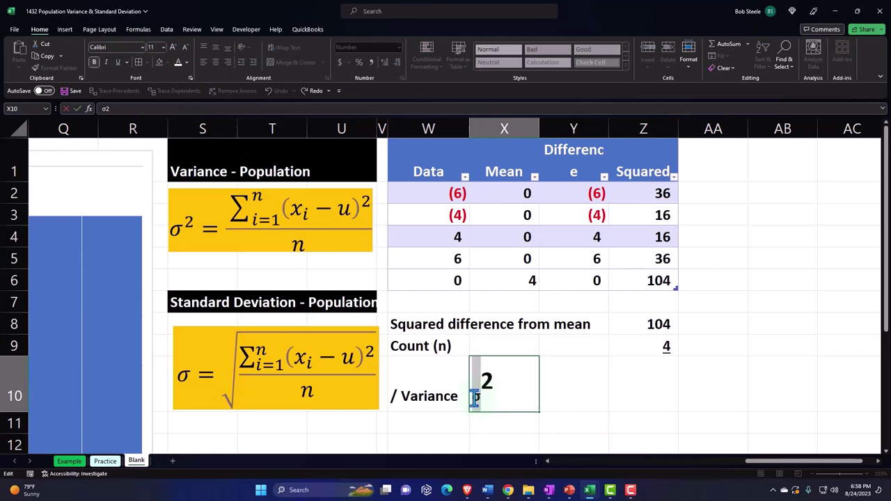
left_click_drag(478, 397, 523, 411)
left_click(491, 387)
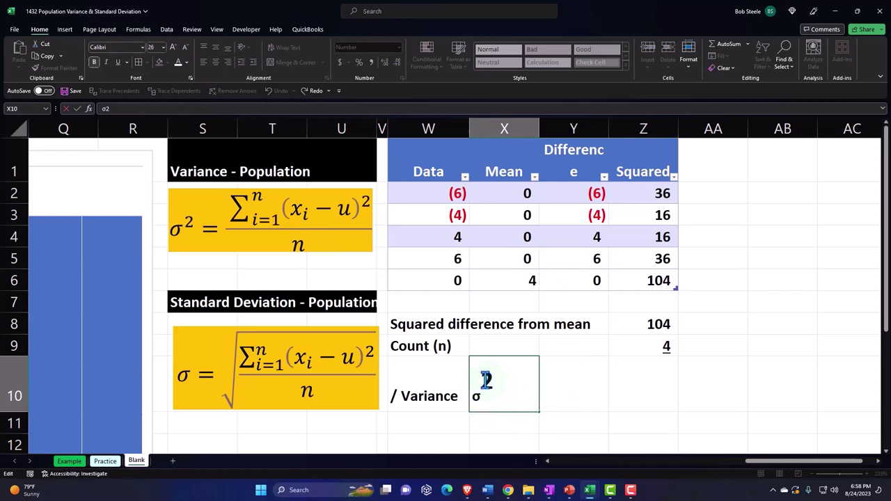
left_click_drag(494, 381, 480, 381)
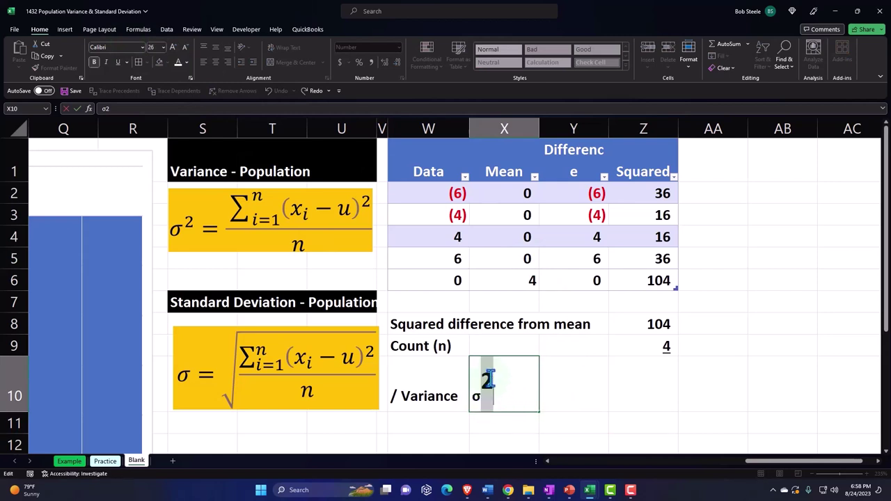
left_click(151, 46)
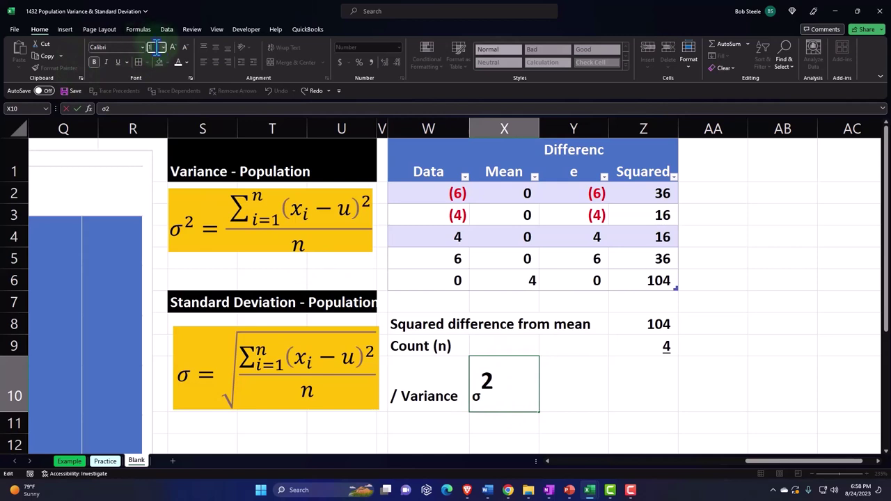
type("11")
key("Return")
left_click_drag(596, 411, 603, 412)
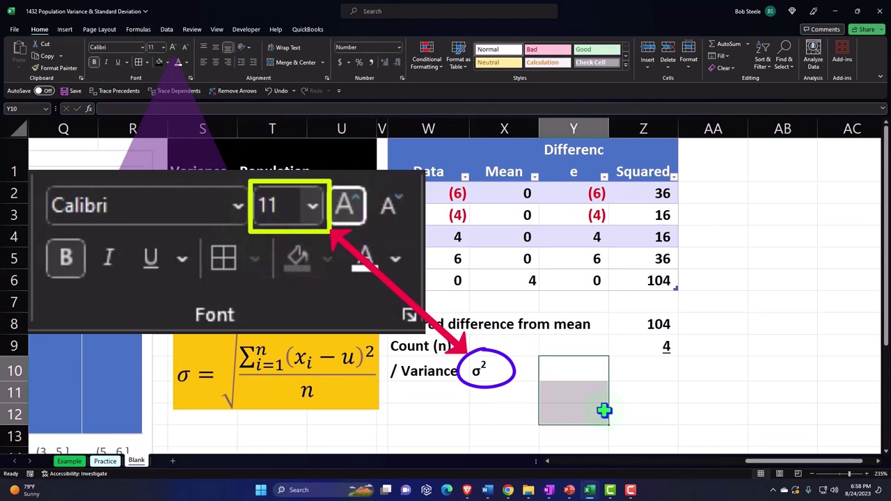
left_click(520, 405)
- Enter the variance formula =Z8/Z9 in Z10, dividing the total 104 by the count 4 to get 26
left_click(554, 376)
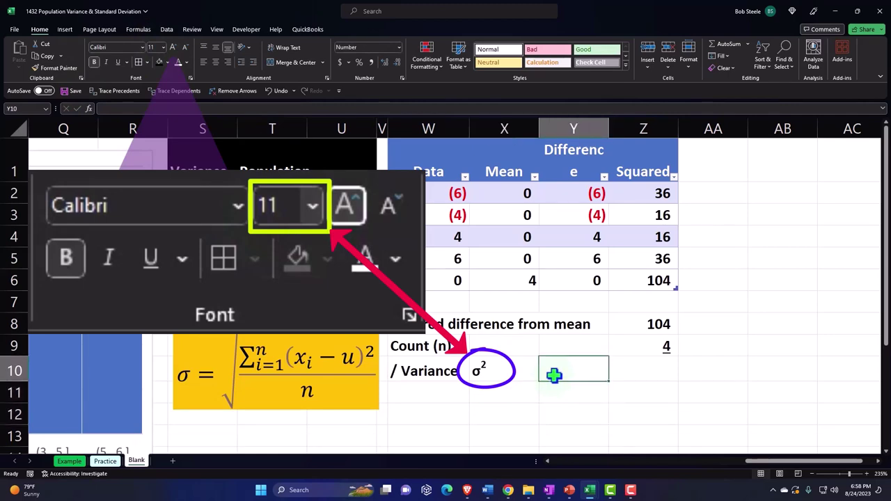
key("Right")
type("=")
key("Up")
key("Up")
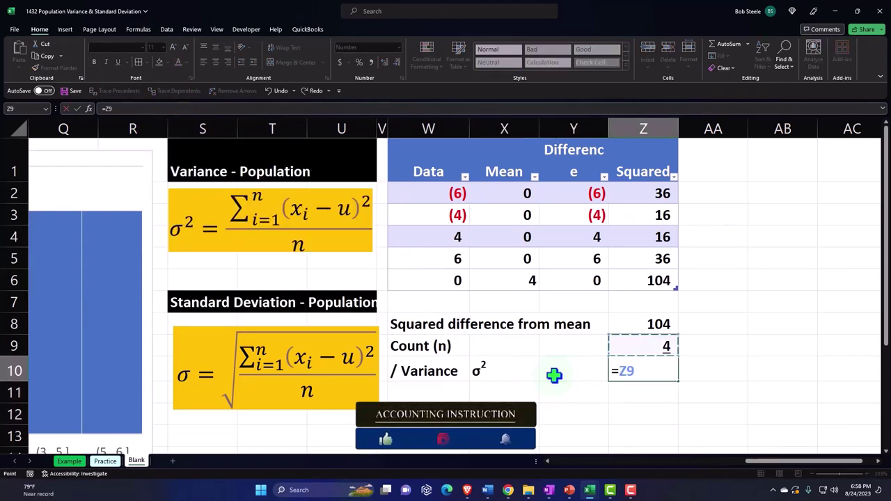
type("/")
key("Up")
key("Return")
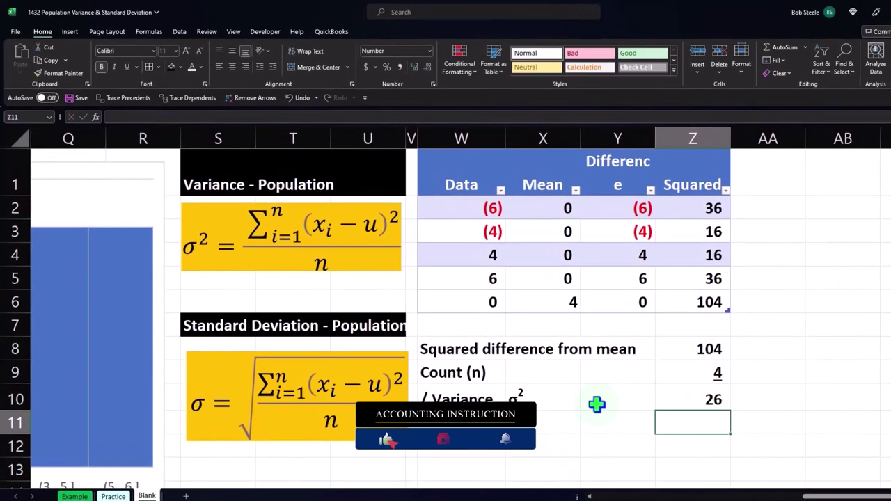
- Type the label 'Standard Deviation' in W11
key("Left")
key("Left")
key("Left")
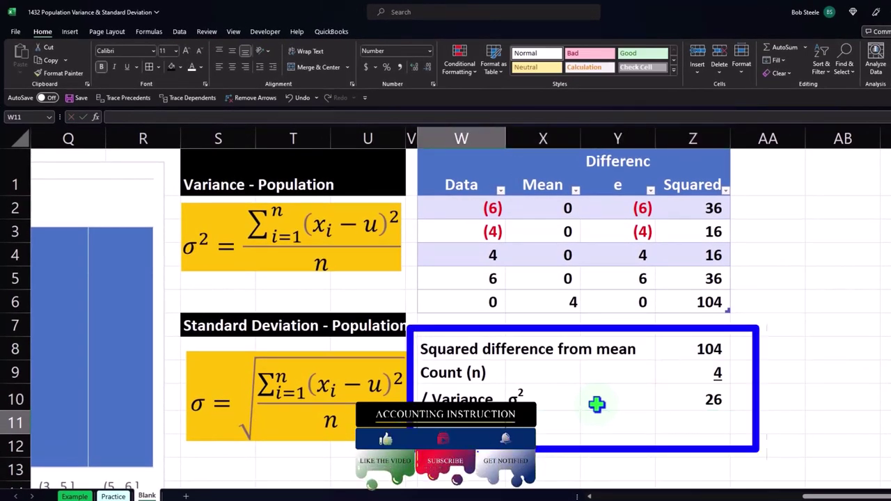
type("Standard Dev")
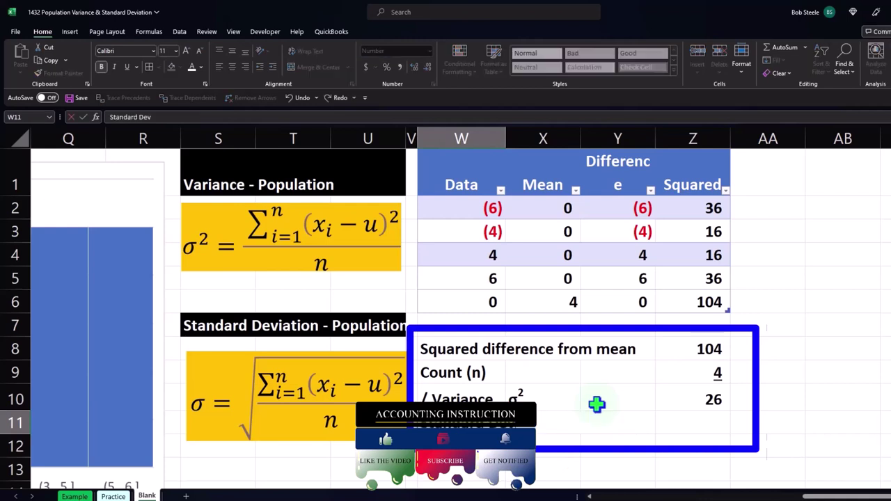
type("iation")
key("Right")
key("Right")
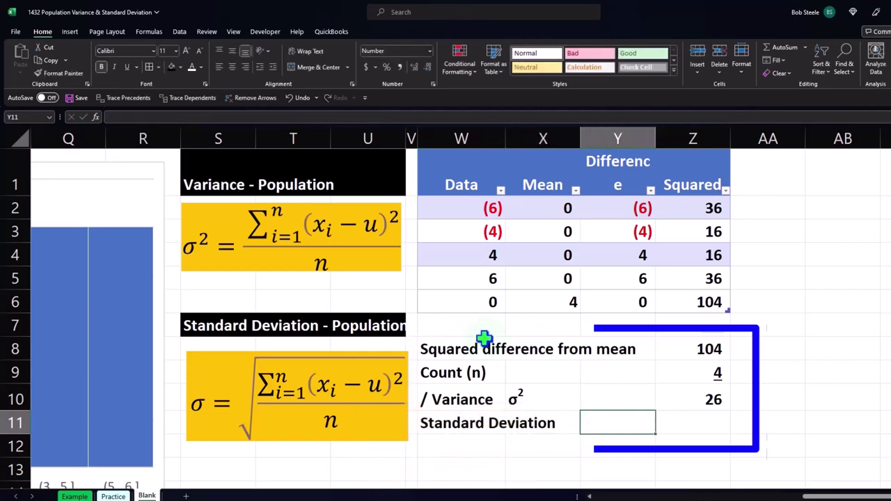
- Insert the σ symbol beside the Standard Deviation label using the Symbol dialog
left_click(72, 33)
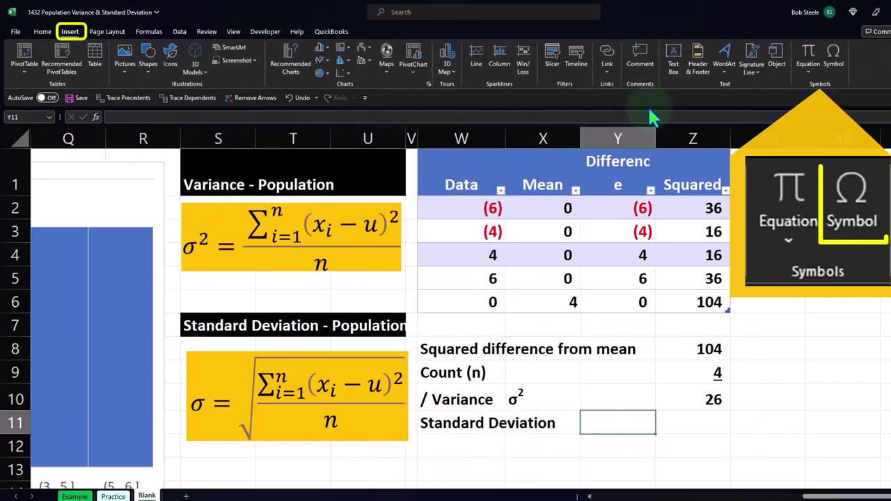
left_click(828, 53)
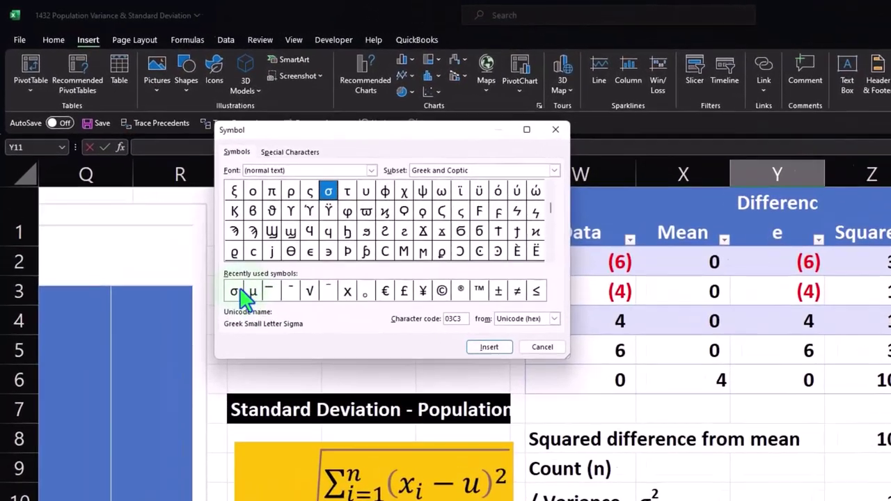
left_click(186, 231)
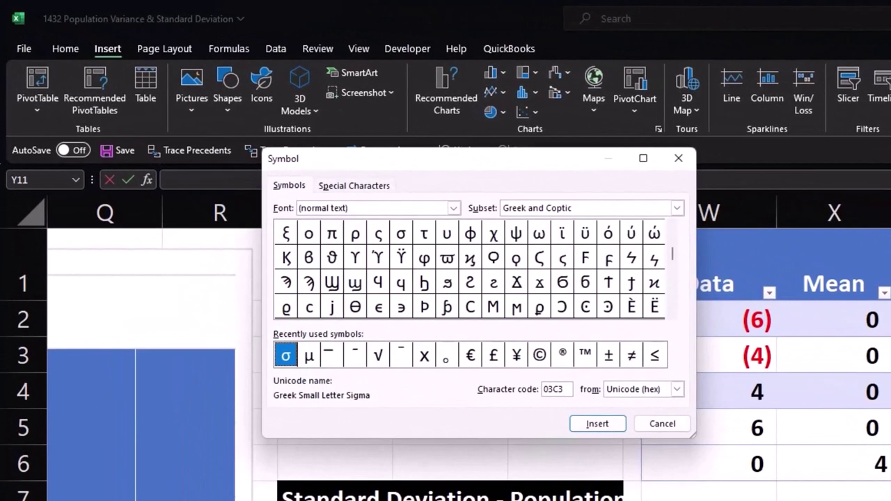
left_click(598, 423)
left_click(678, 158)
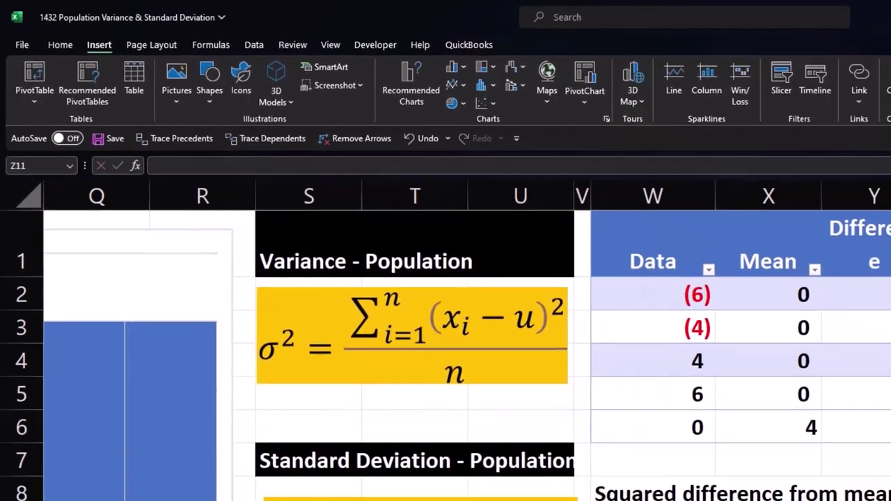
- Enter =SQRT(Z10) in Z11 to compute the standard deviation from the variance 26
left_click(814, 479)
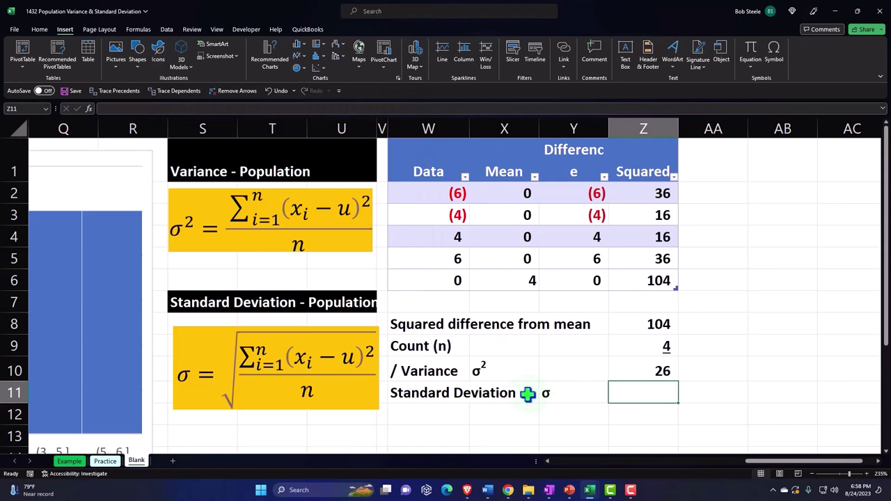
type("=")
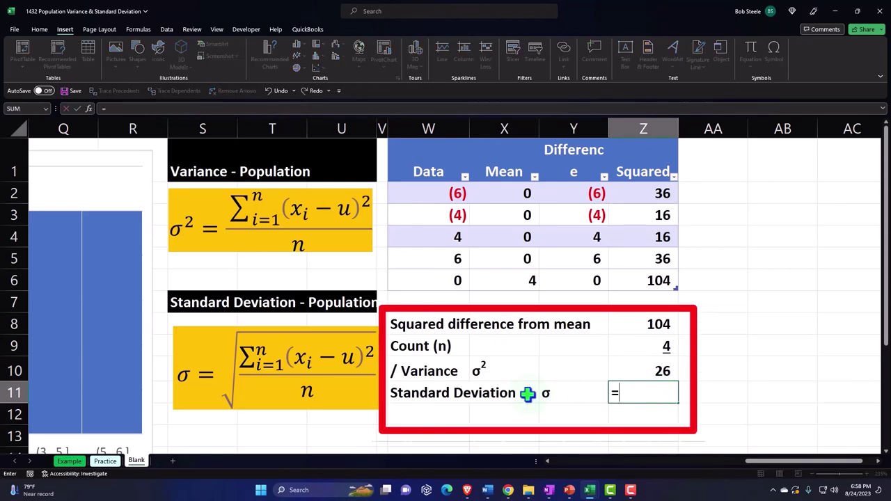
key("Up")
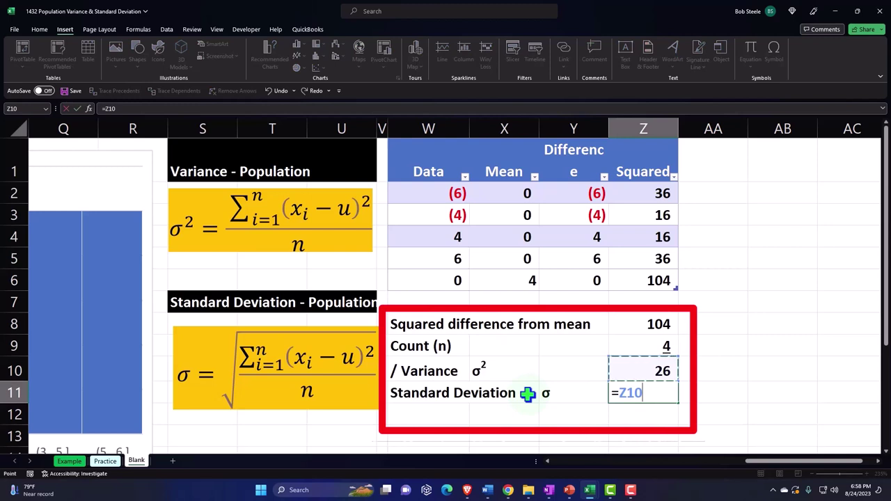
key("BackSpace")
key("BackSpace")
key("BackSpace")
key("BackSpace")
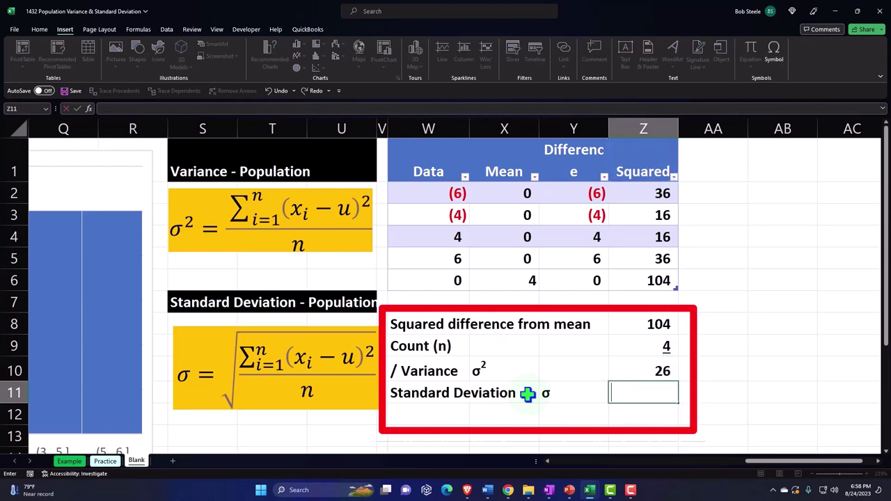
key("Escape")
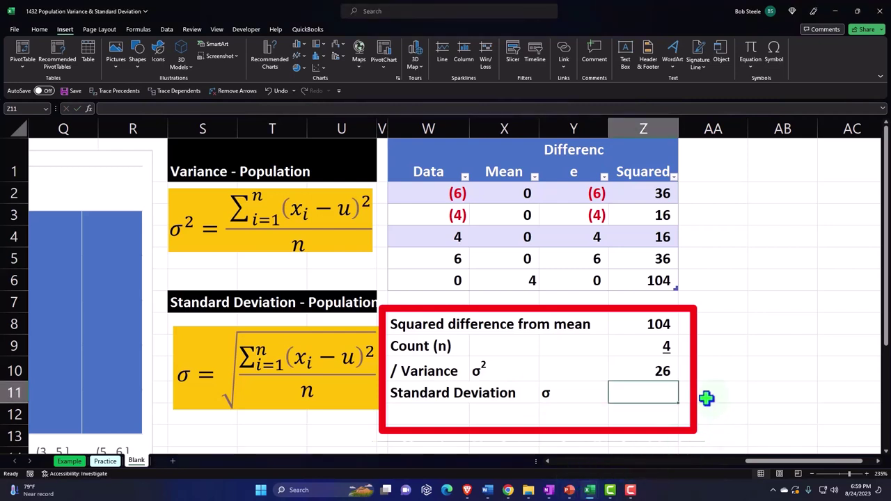
type("=sqr")
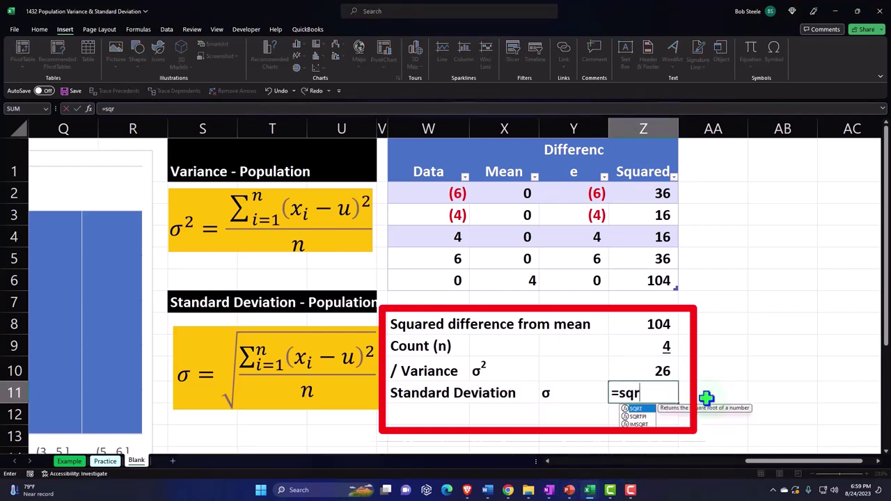
double_click(630, 409)
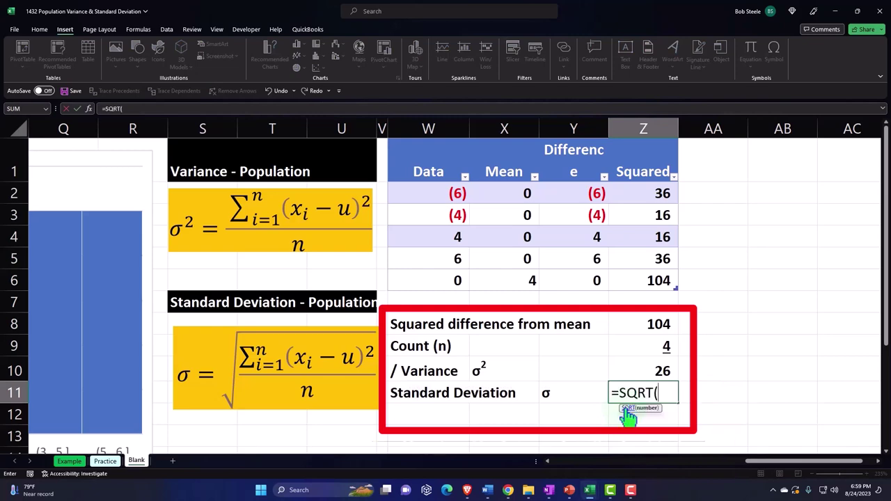
left_click(642, 372)
key("Return")
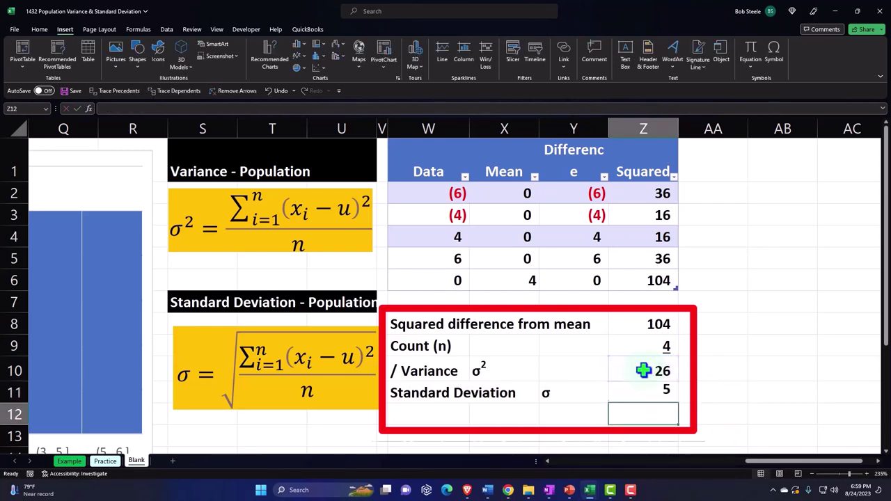
key("Up")
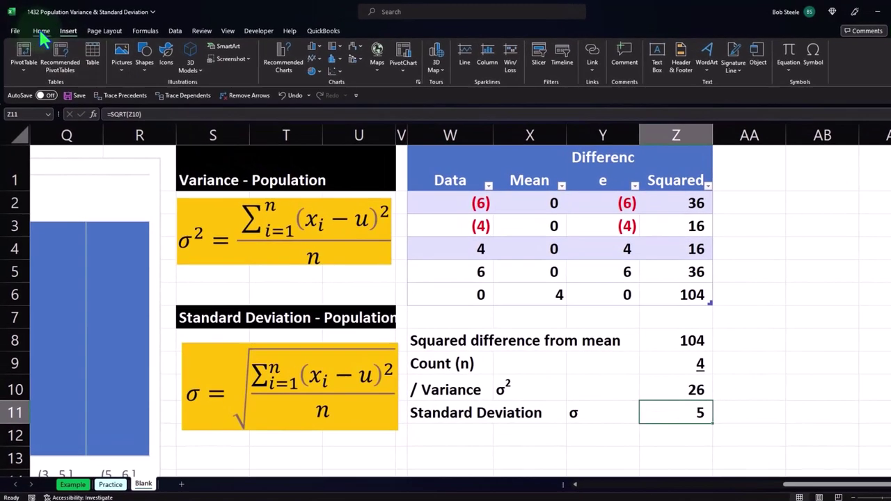
- Increase the decimal places so the standard deviation shows as 5.10
left_click(40, 29)
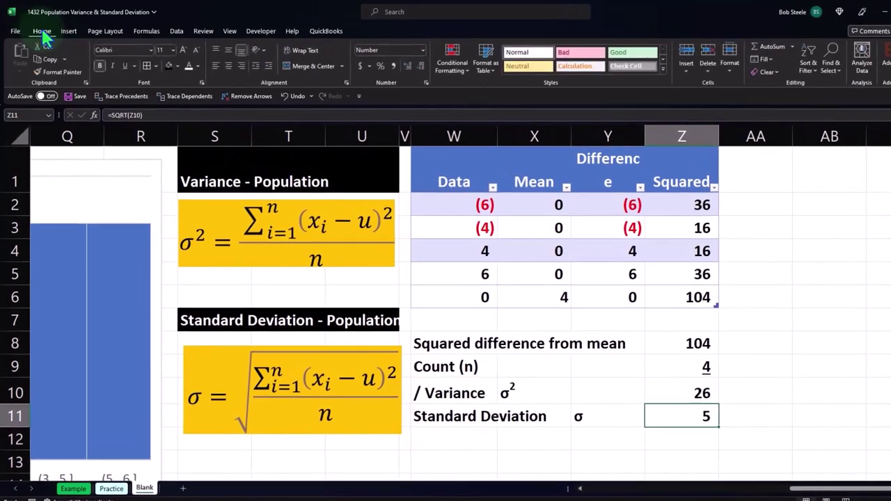
left_click(409, 63)
left_click(631, 421)
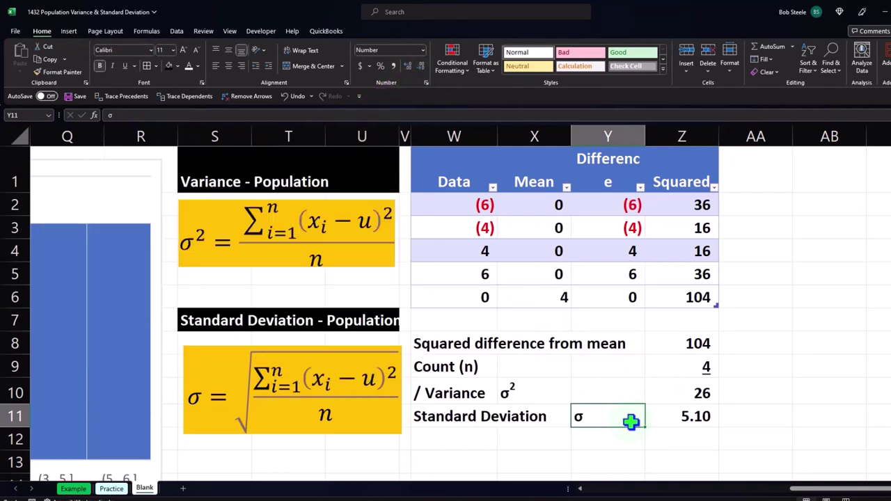
key("Left")
key("Left")
key("Left")
key("Left")
key("Left")
key("Left")
key("Left")
key("Left")
key("Left")
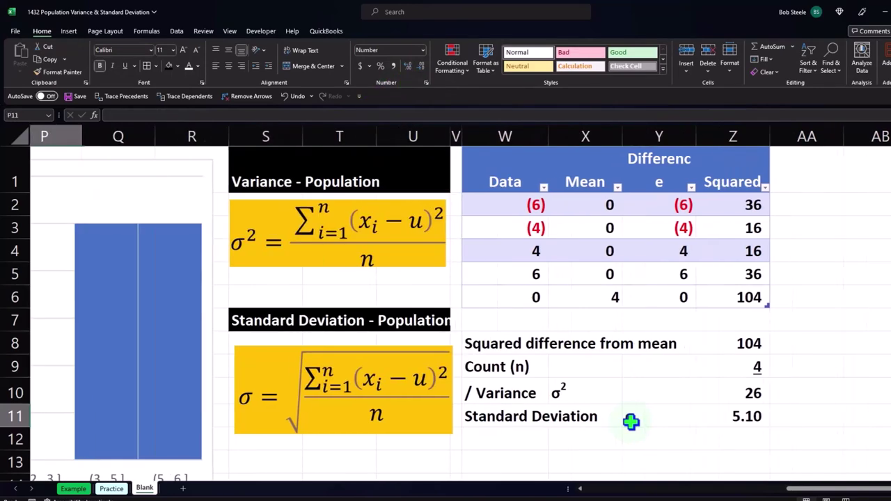
key("Left")
key("Left")
key("Left")
key("Left")
key("Left")
key("Left")
key("Left")
key("Left")
key("Left")
key("Left")
key("Left")
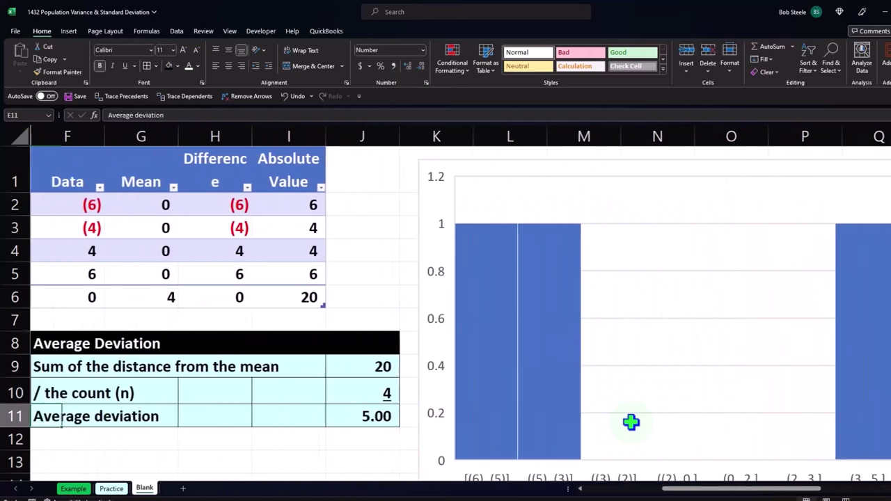
key("Right")
key("Right")
key("Right")
key("Right")
key("Right")
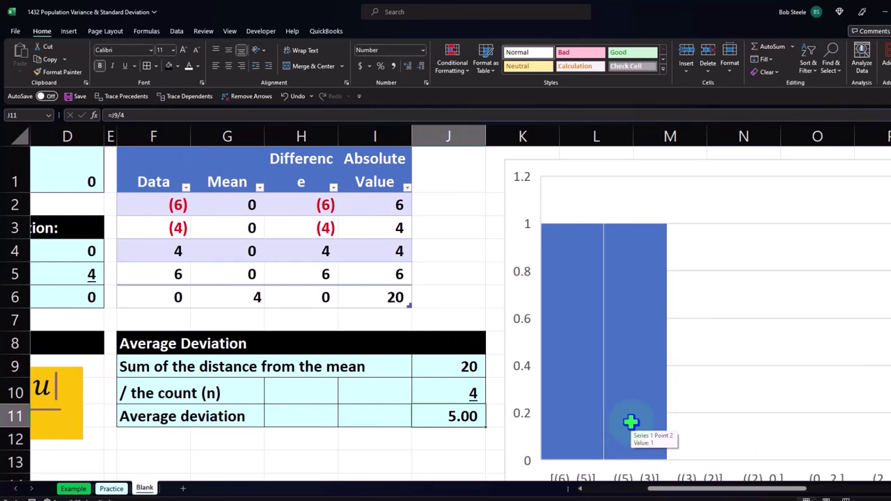
key("Right")
key("Right")
key("Right")
key("Right")
key("Right")
key("Right")
key("Right")
key("Right")
key("Right")
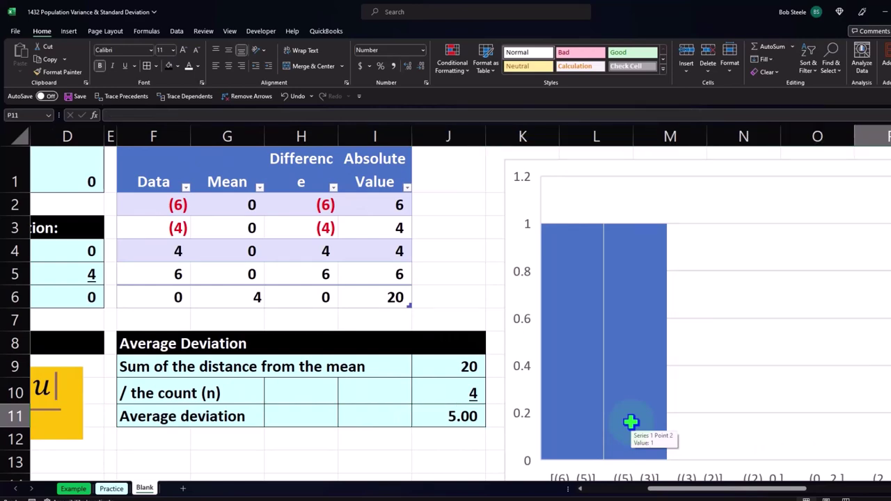
key("Right")
key("Right")
key("Right")
key("Right")
key("Right")
key("Right")
key("Right")
key("Right")
key("Right")
key("Right")
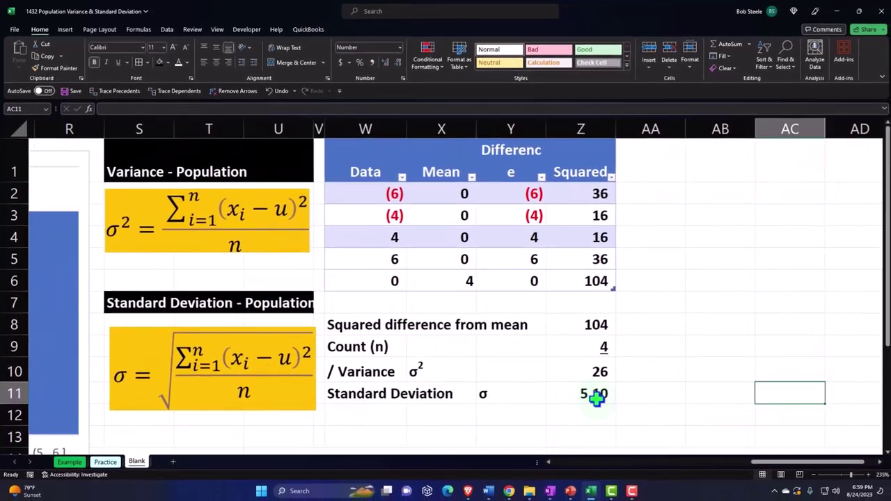
key("Right")
key("Right")
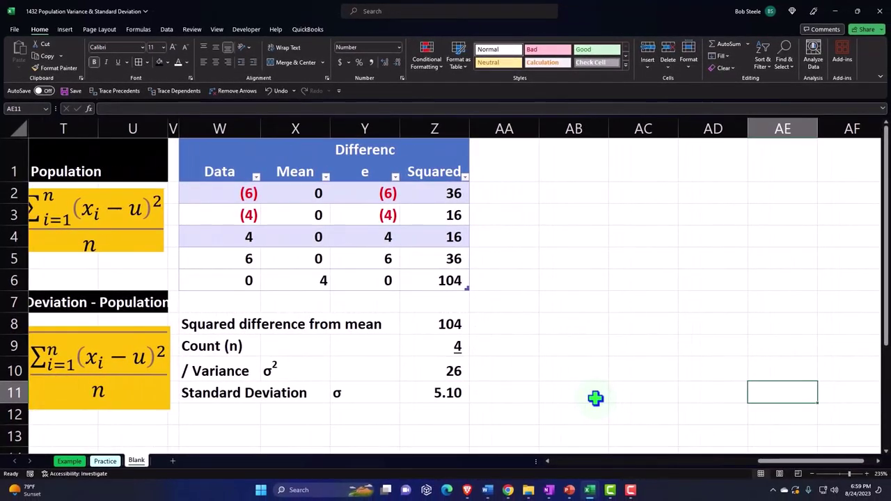
key("Left")
key("Left")
key("Left")
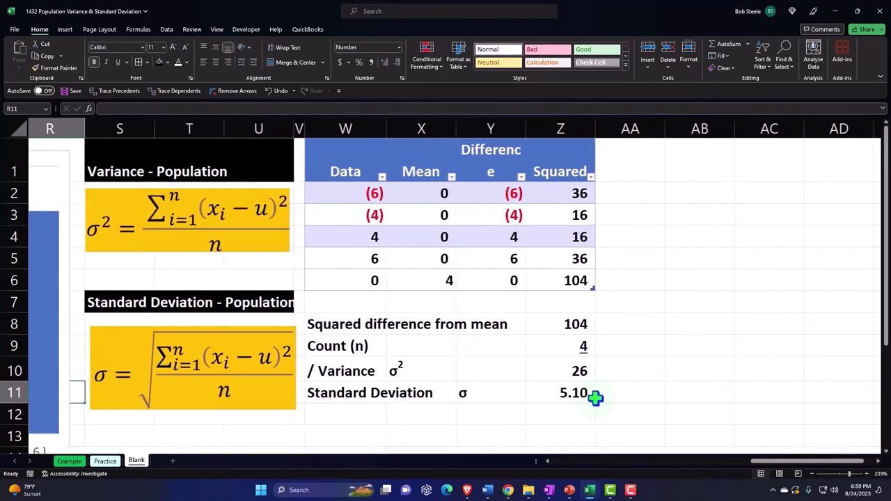
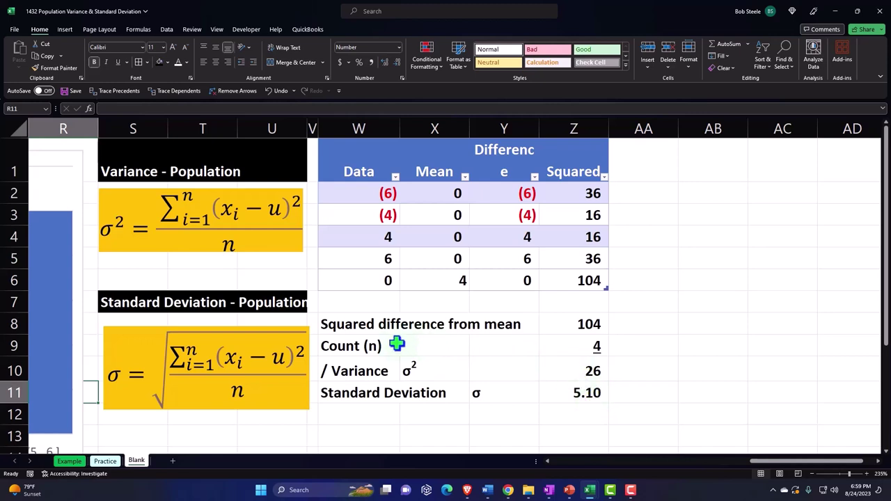
- Review the standard deviation formula and compare it with the 5.00 average deviation
left_click(581, 394)
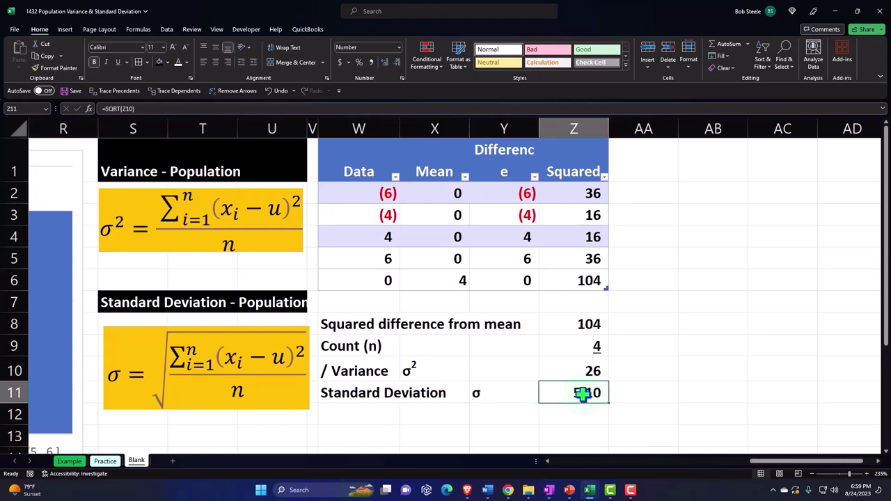
key("Left")
key("Left")
key("Left")
key("Left")
key("Left")
key("Left")
key("Left")
key("Left")
key("Left")
key("Left")
key("Left")
key("Left")
key("Left")
key("Left")
key("Left")
key("Left")
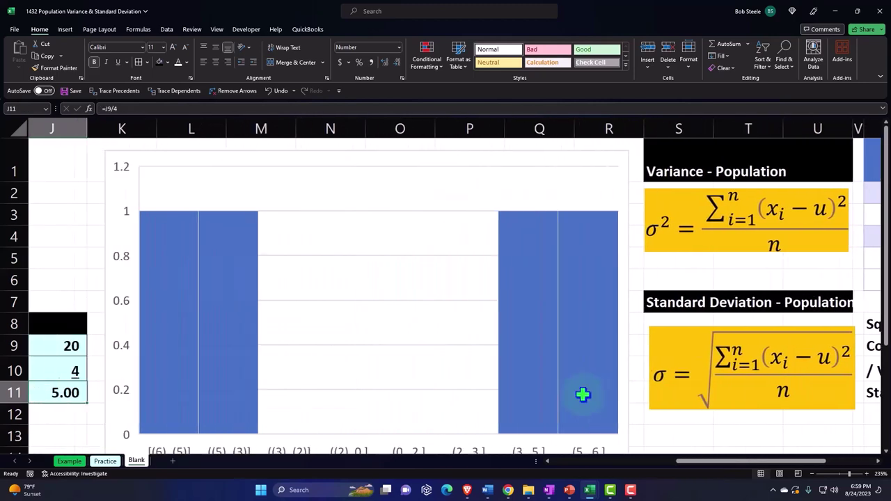
key("Left")
key("Left")
key("Left")
key("Right")
key("Right")
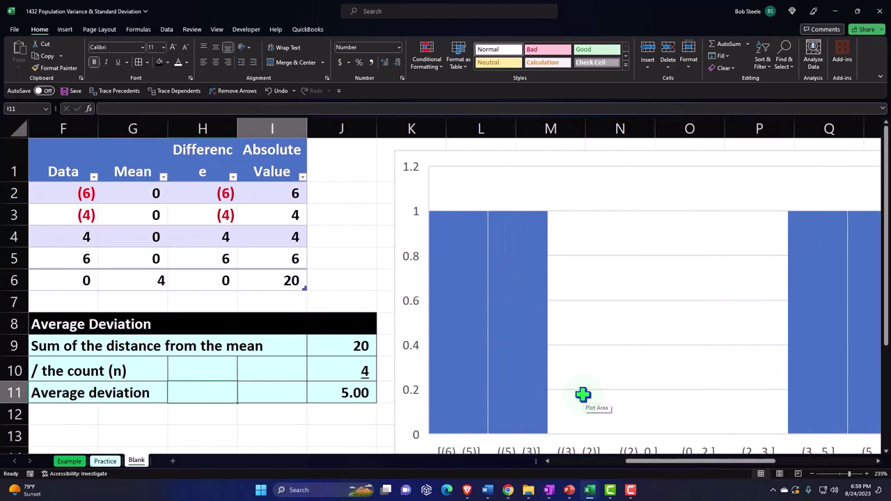
key("Right")
key("Right")
key("Right")
key("Right")
key("Right")
key("Right")
key("Right")
key("Right")
key("Right")
key("Right")
key("Right")
key("Right")
key("Right")
key("Right")
key("Right")
key("Right")
key("Right")
key("Right")
key("Right")
key("Right")
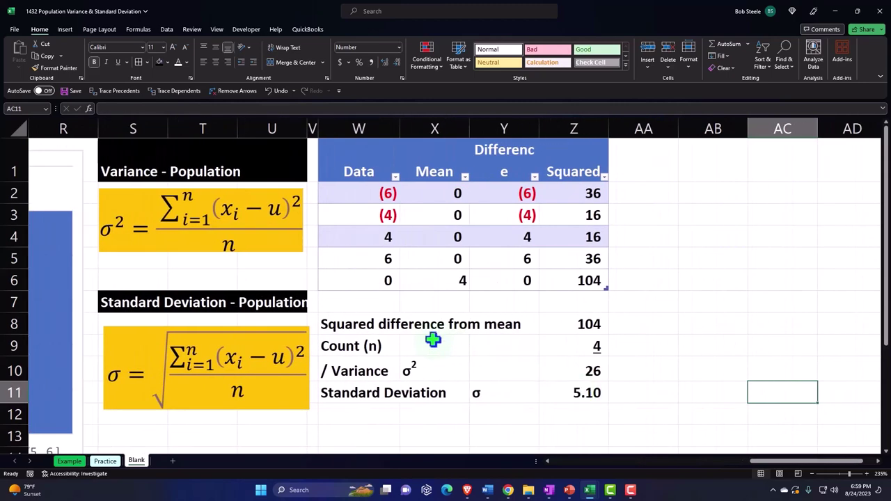
- Give W8:Z11 a light blue custom fill and All Borders
left_click_drag(381, 324, 571, 392)
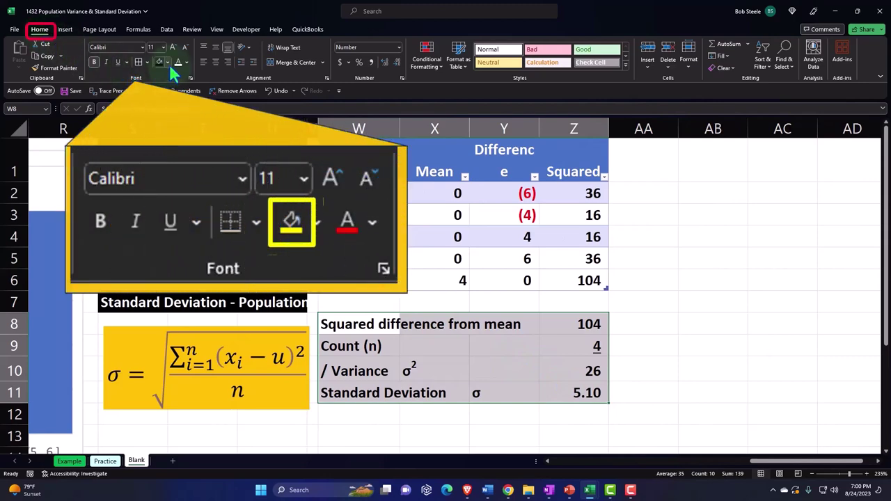
left_click(167, 62)
left_click(162, 157)
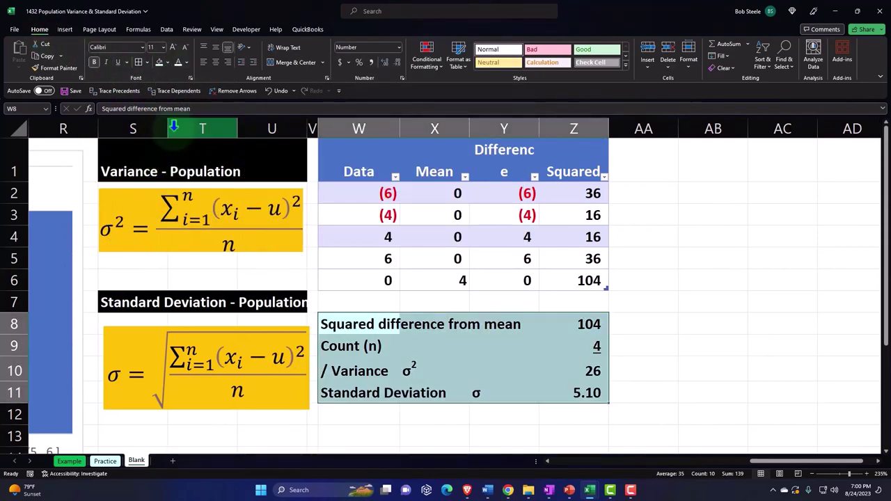
left_click(139, 62)
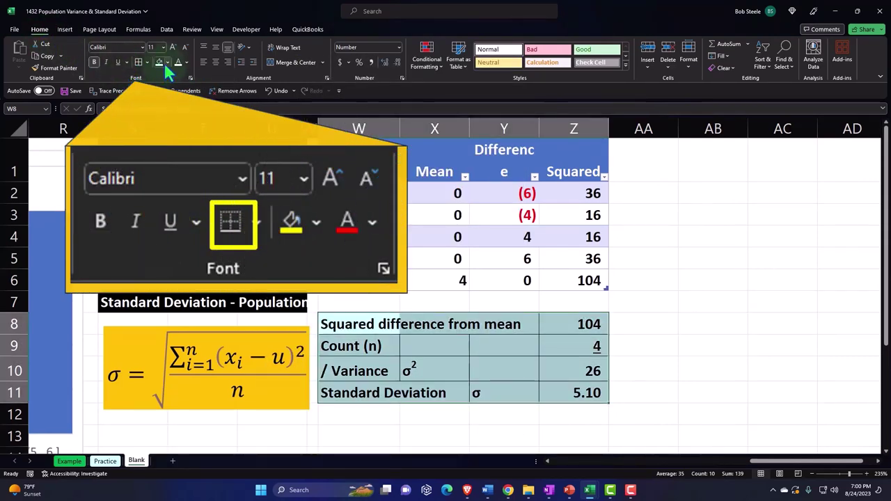
left_click(167, 61)
left_click(168, 204)
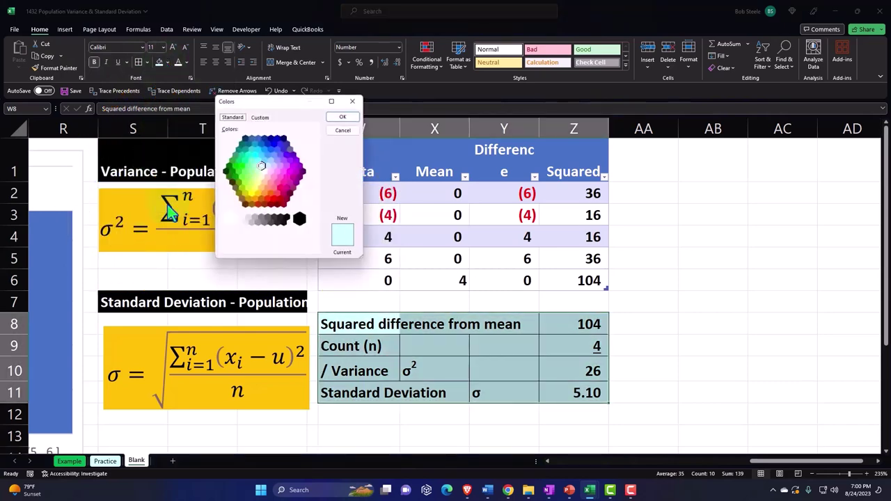
left_click(343, 117)
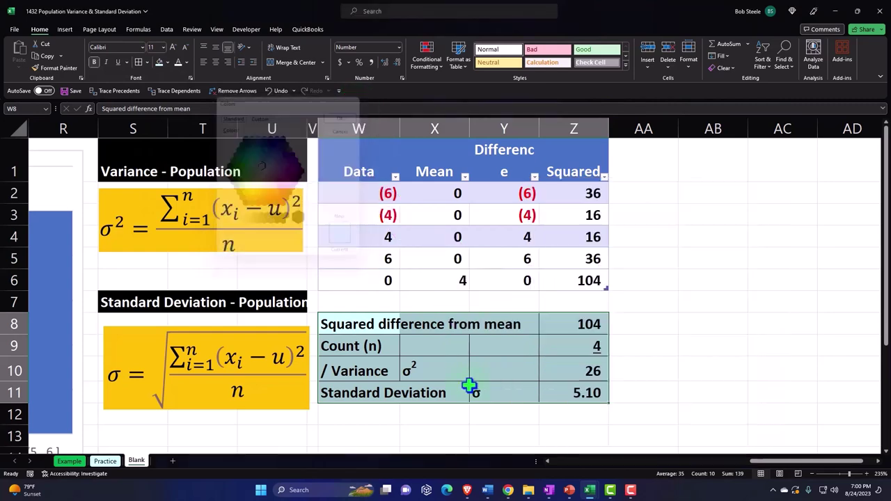
left_click(370, 426)
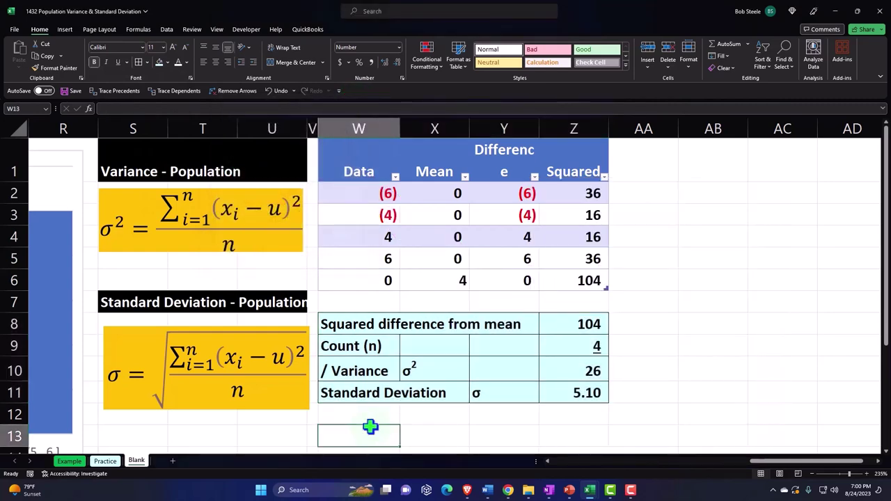
- Label W13 'Population variance Excel' and widen column W to fit it
scroll(370, 426, "down", 1)
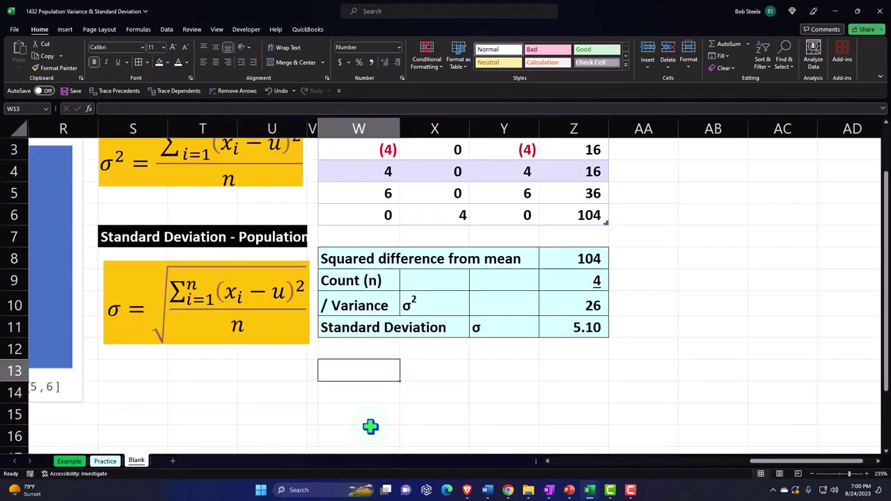
type("Population variance")
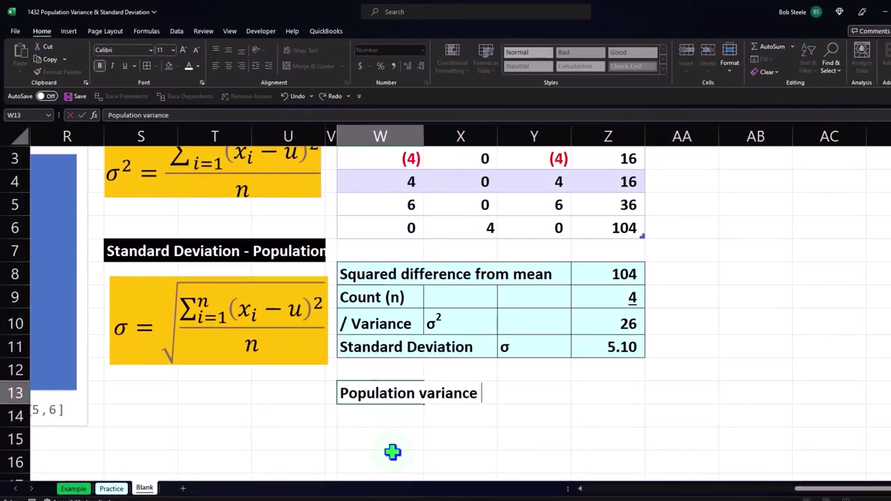
type(" Excel")
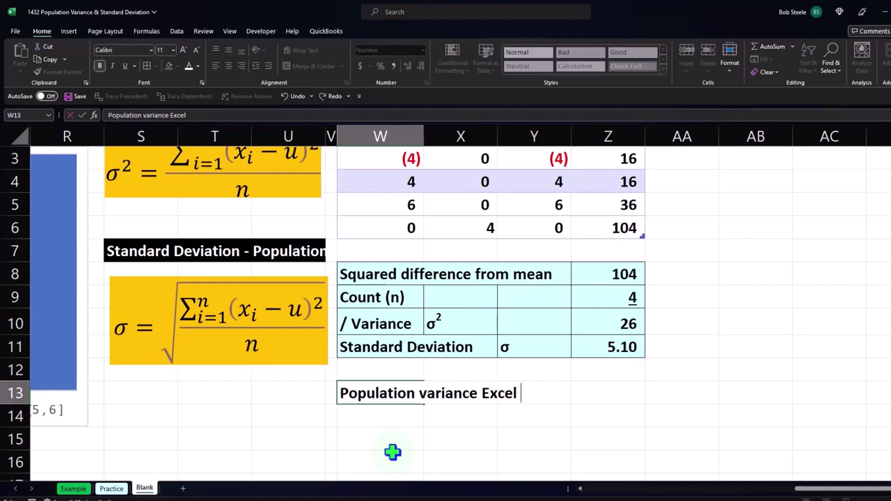
key("Tab")
key("Tab")
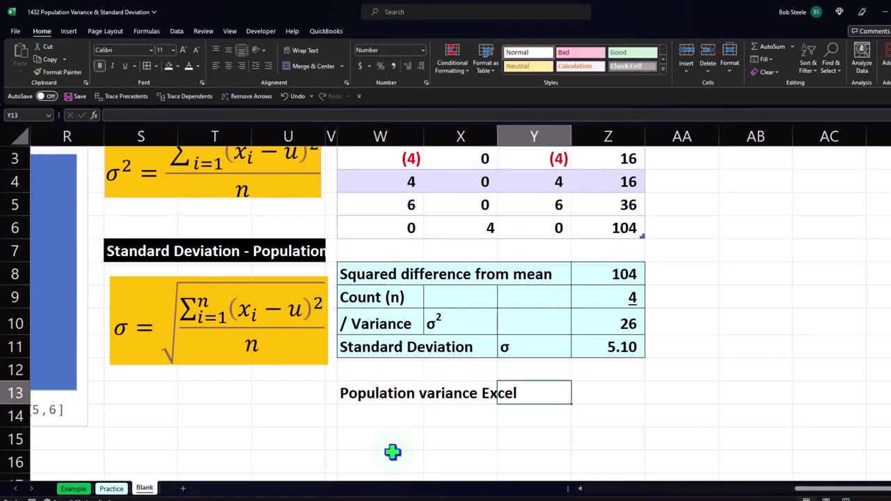
left_click_drag(424, 136, 453, 142)
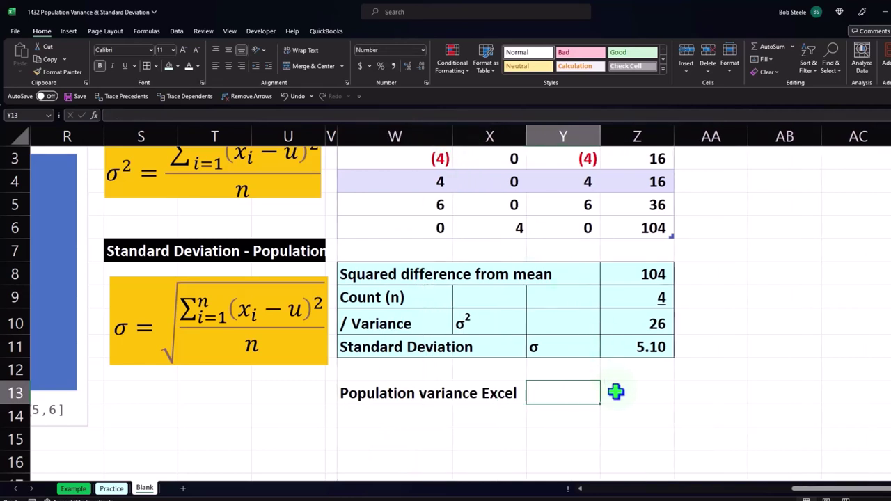
- Copy the σ² symbol from X10 into Y13 beside the new label
left_click(498, 318)
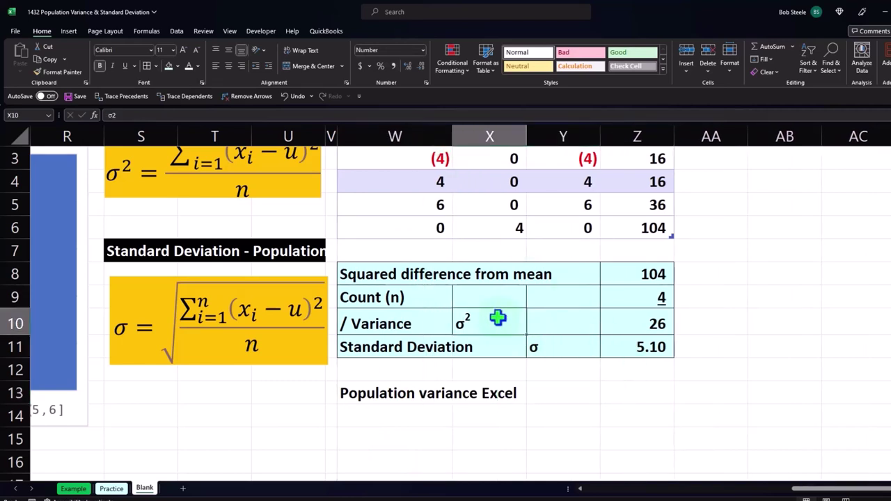
key("ctrl+c")
left_click(567, 394)
key("ctrl+v")
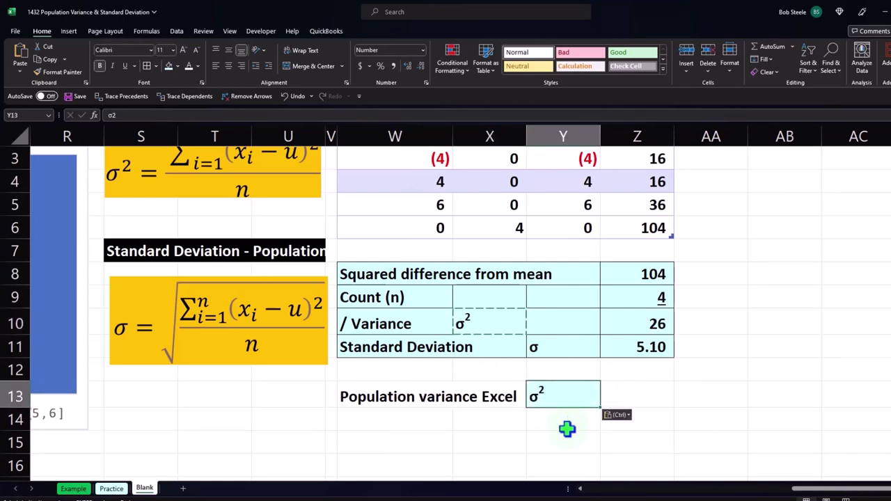
key("Right")
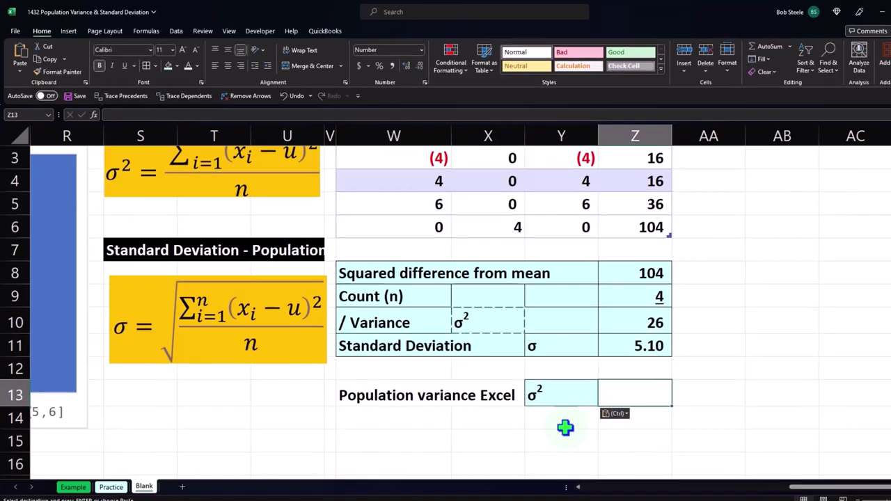
type("=va")
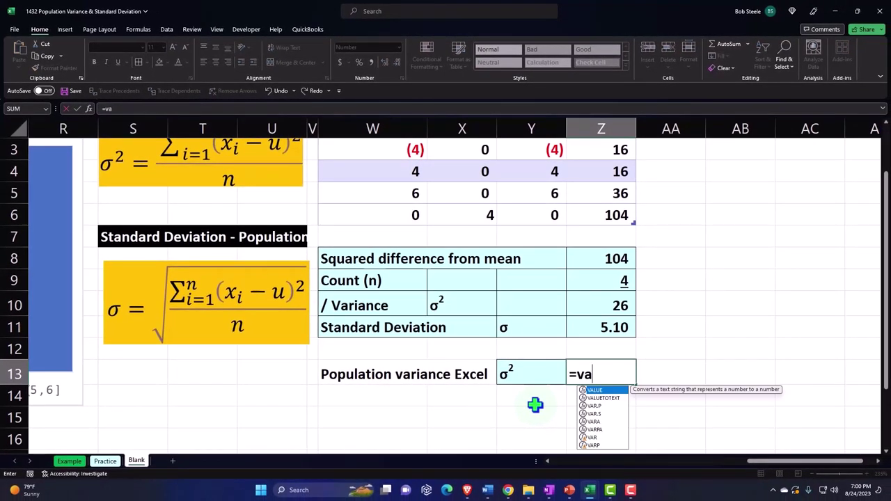
- Enter =VAR.P(Table19[Data]) in Z13 to get 26, then select W13:Z13
double_click(597, 413)
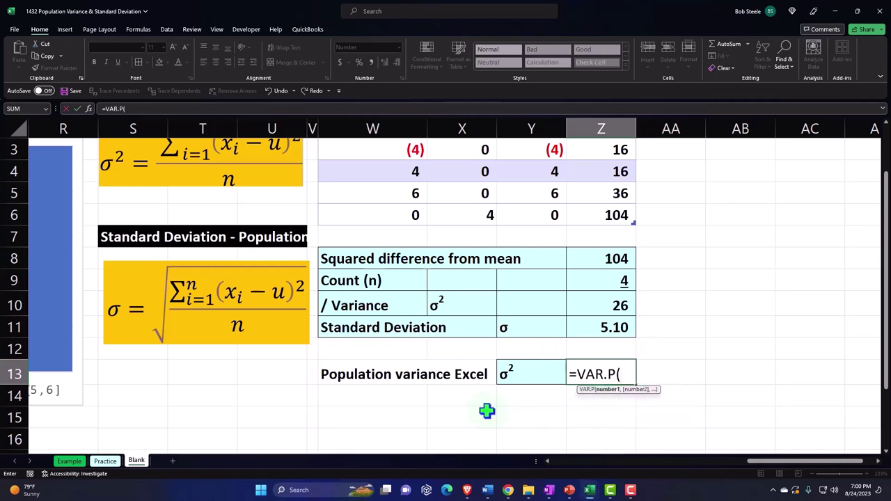
scroll(486, 411, "up", 1)
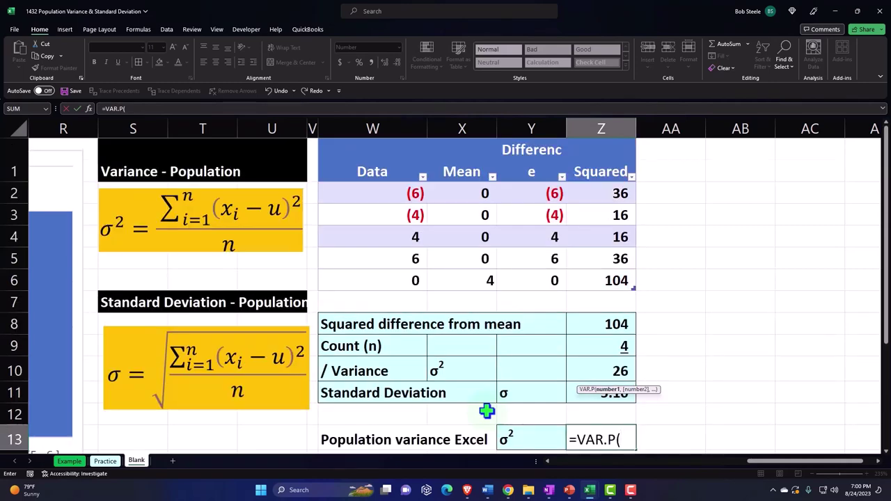
left_click(378, 145)
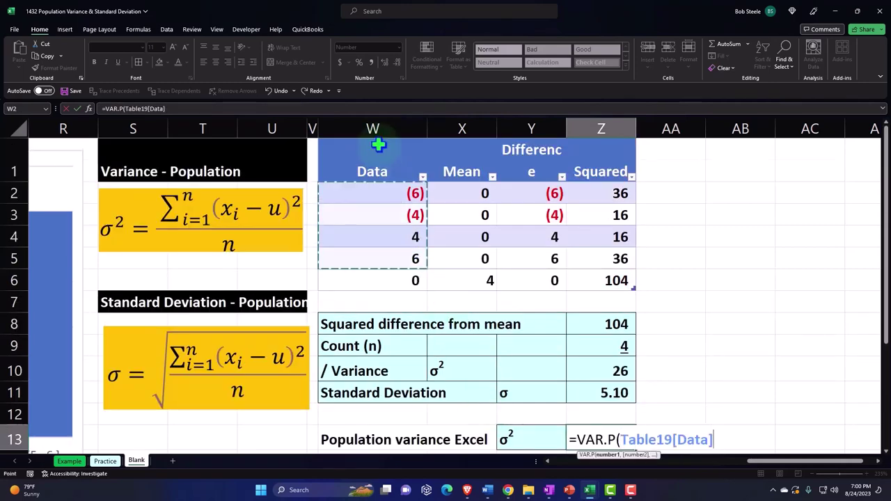
key("Return")
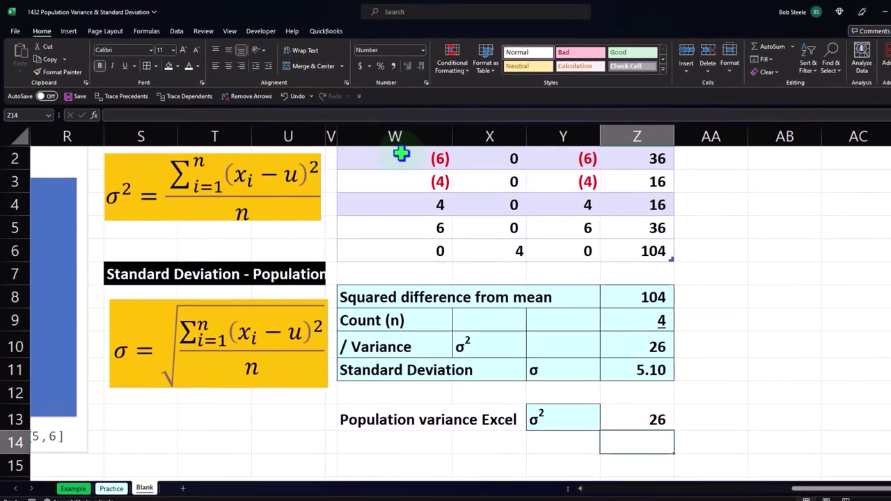
left_click(666, 348)
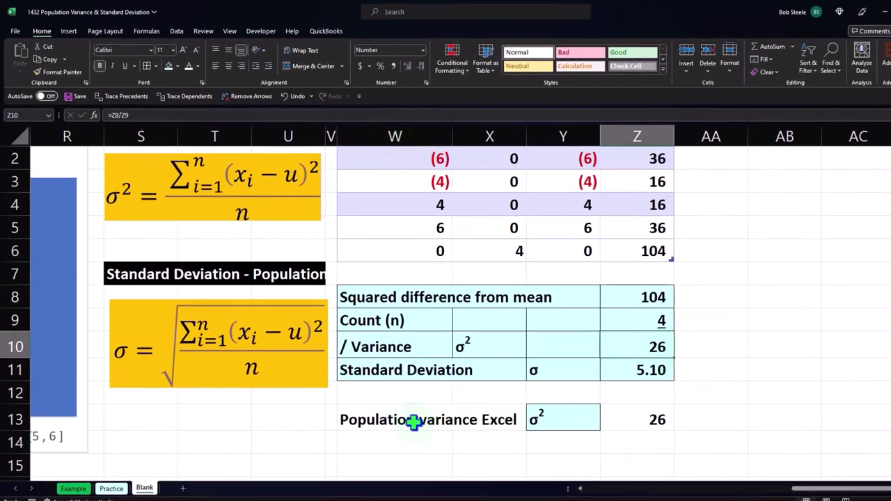
left_click_drag(414, 422, 601, 412)
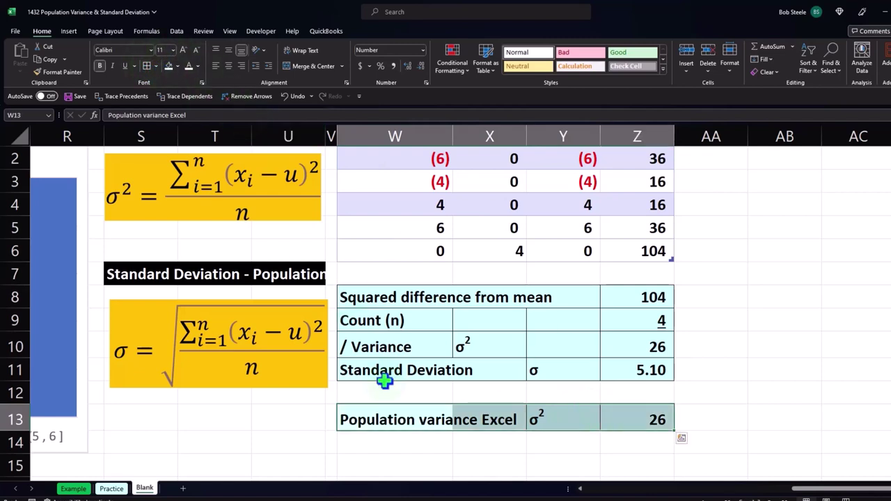
- Type the label 'Population Standard Deviation' in W14
left_click(378, 439)
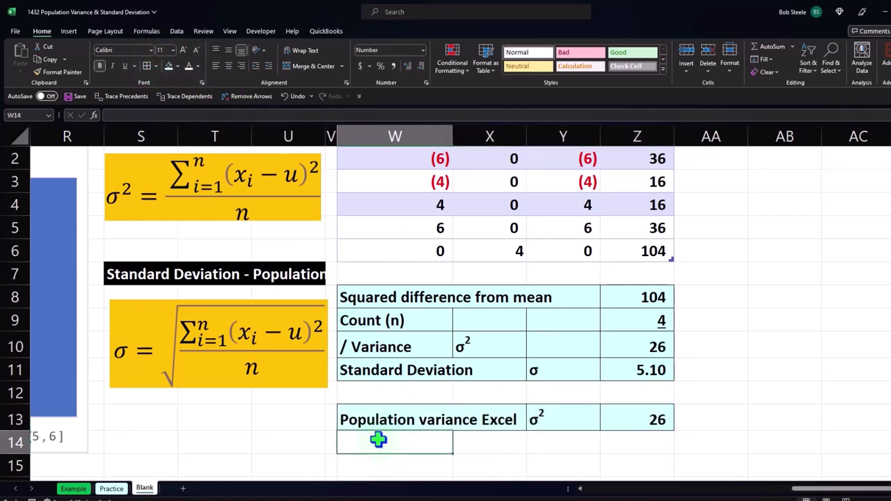
type("P")
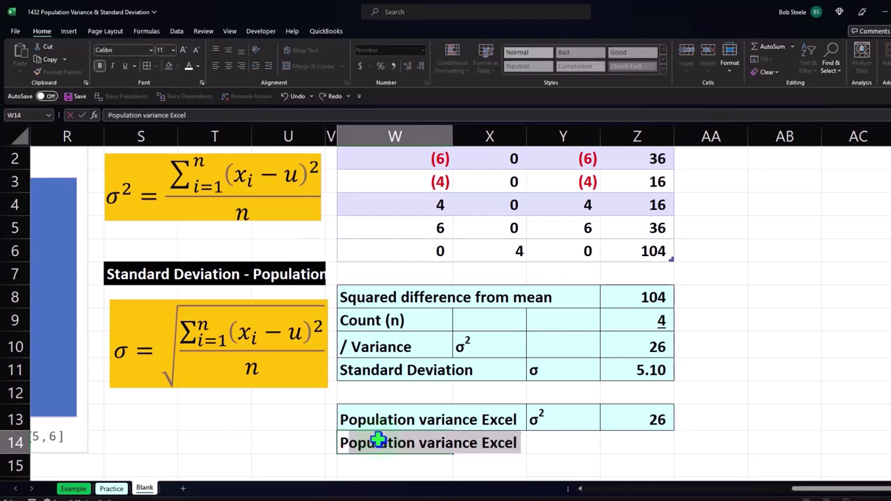
type("opulation Standard")
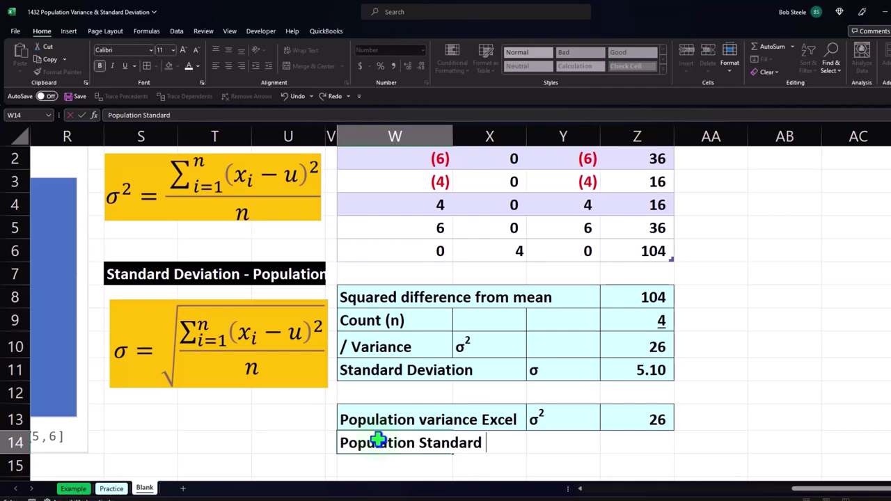
type(" Deviation")
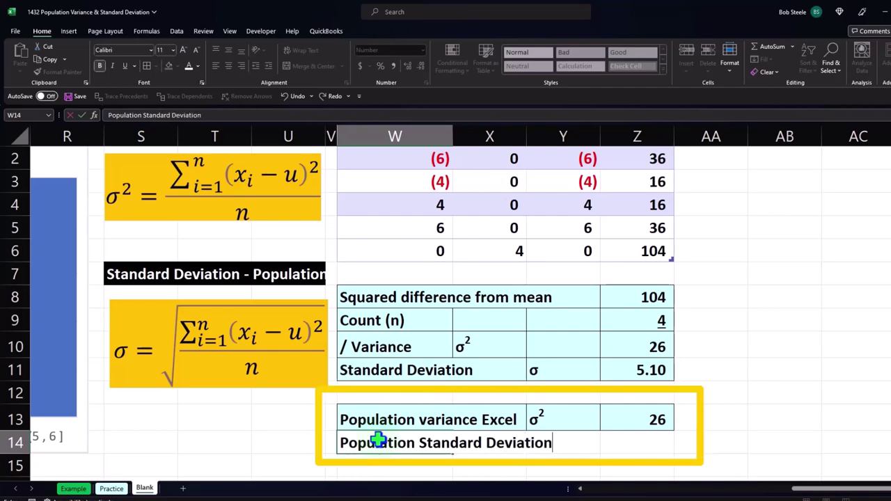
key("Tab")
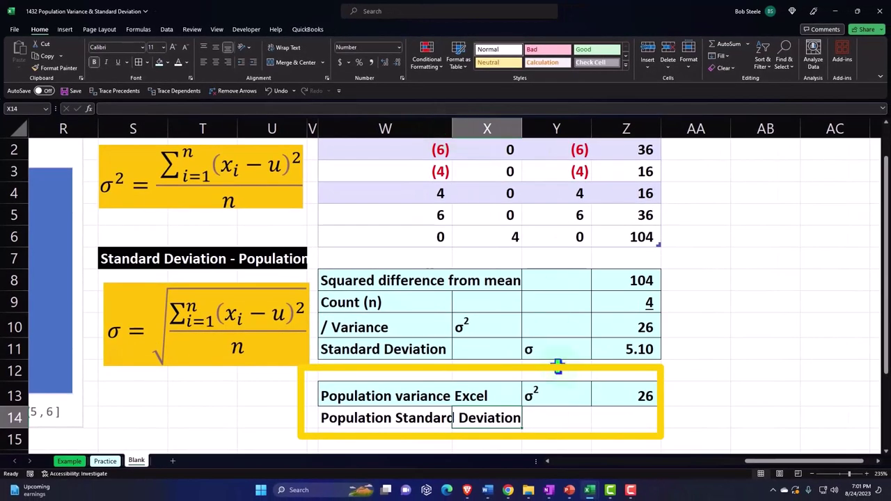
- Copy the σ symbol from Y11 into Y14 beside the label
left_click(552, 355)
key("ctrl+c")
left_click(569, 417)
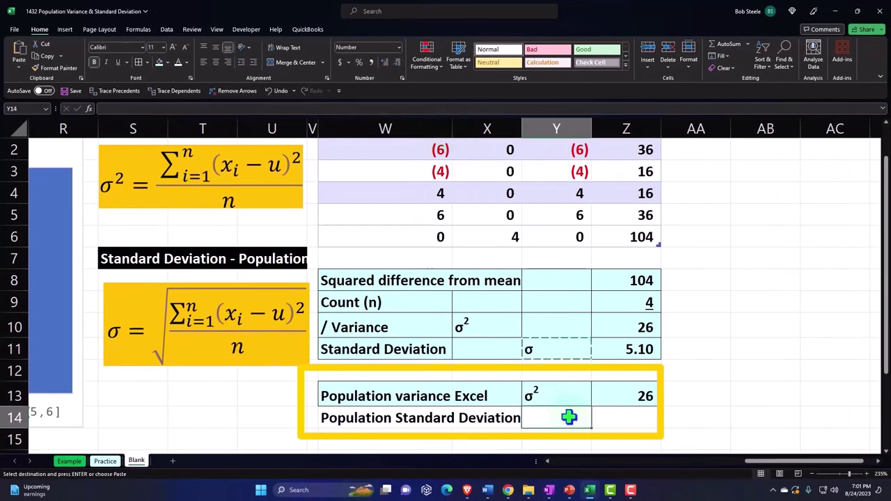
key("ctrl+v")
left_click(639, 417)
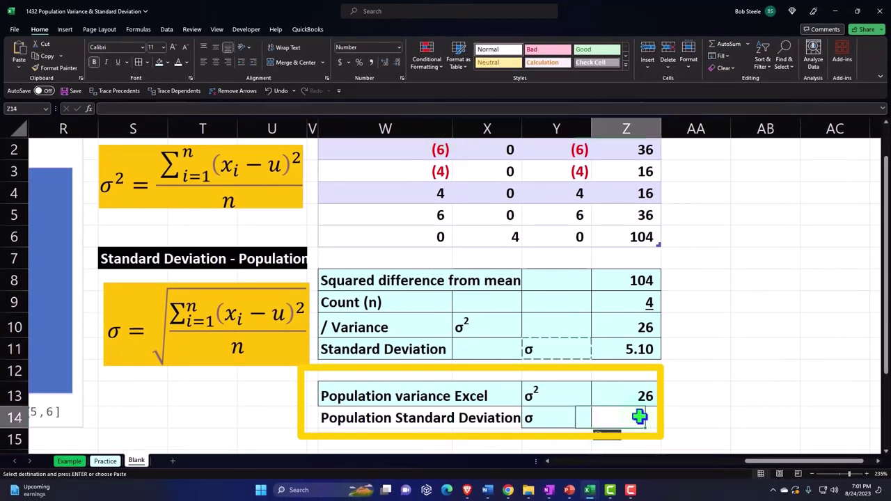
- Enter =STDEV.P(Table19[Data]) in Z14, showing 5.10 with two decimals
type("=s")
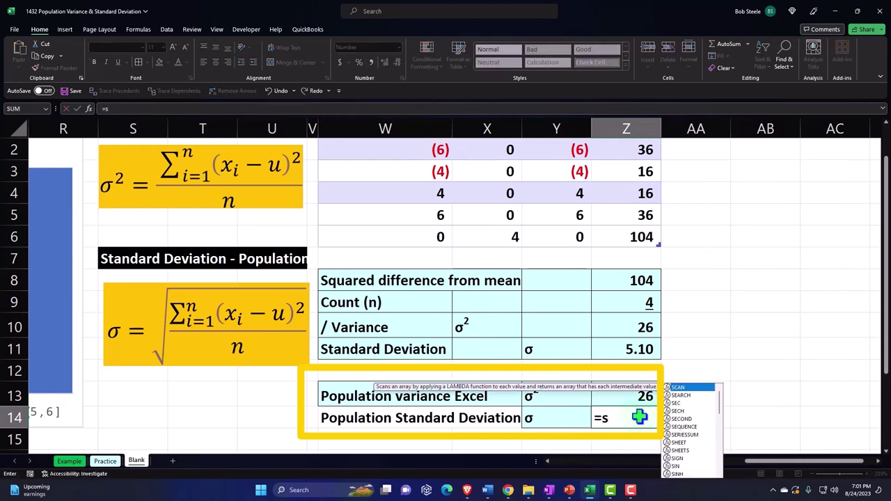
type("t")
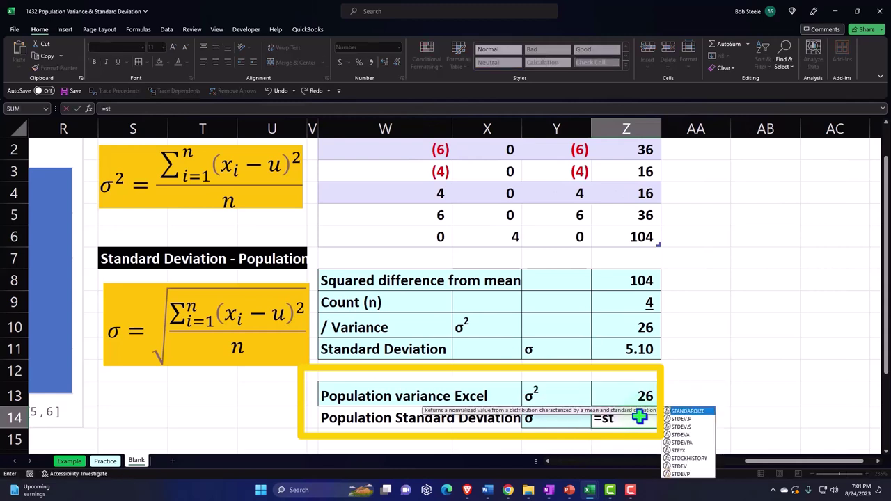
double_click(687, 420)
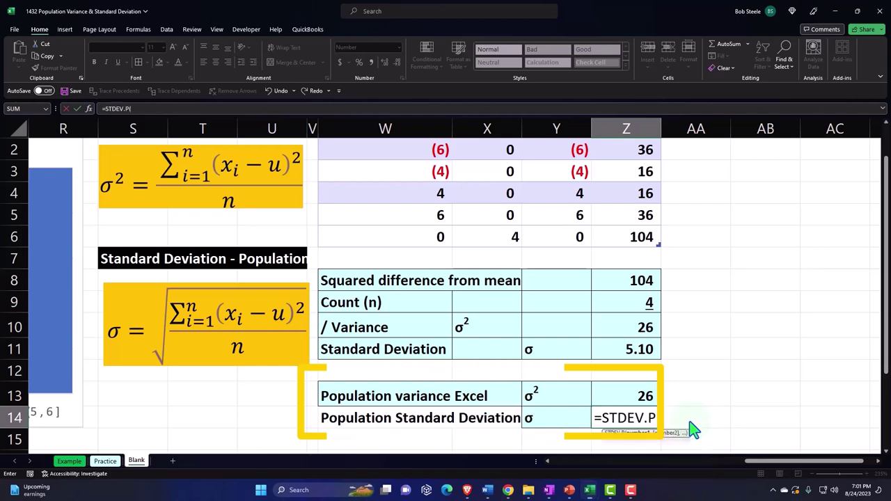
scroll(412, 285, "up", 1)
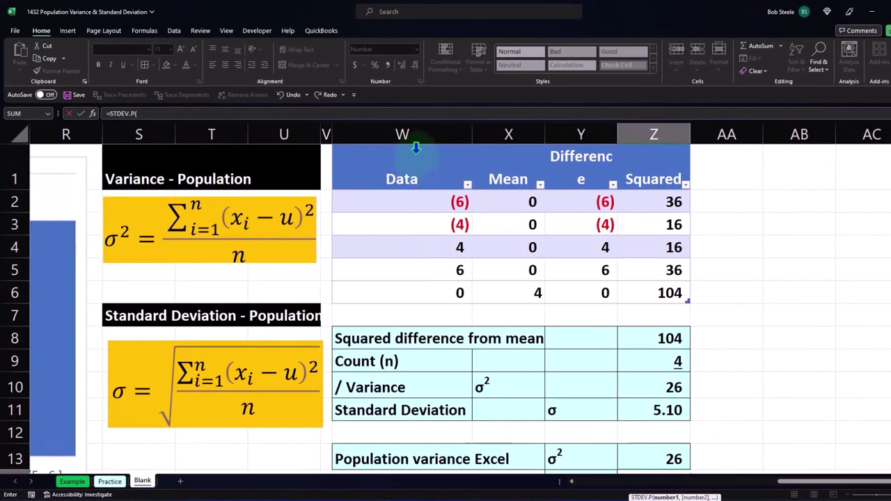
left_click(415, 148)
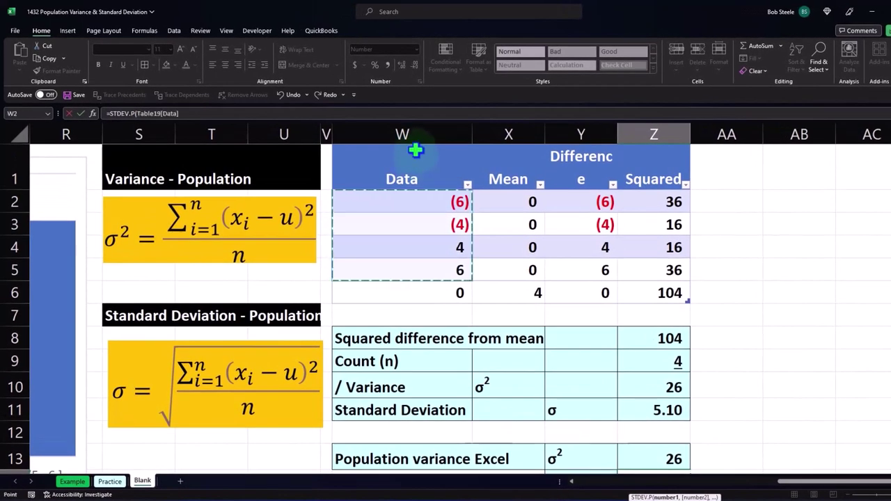
key("Return")
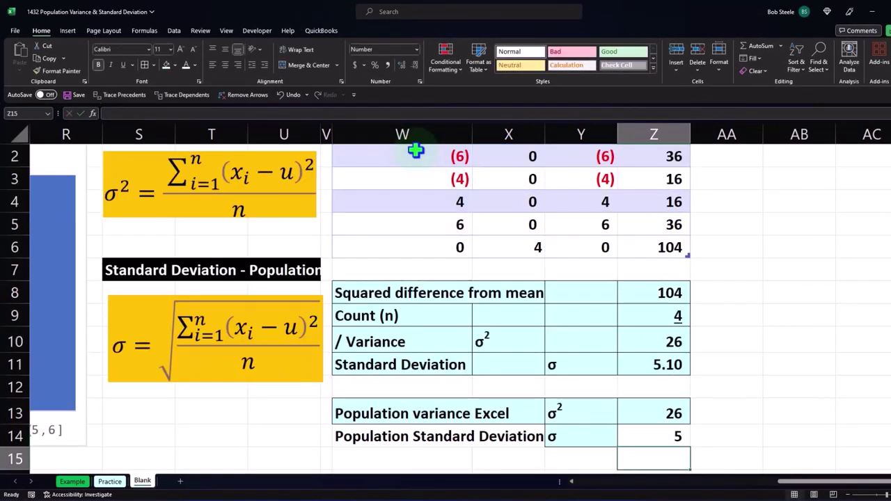
left_click(658, 429)
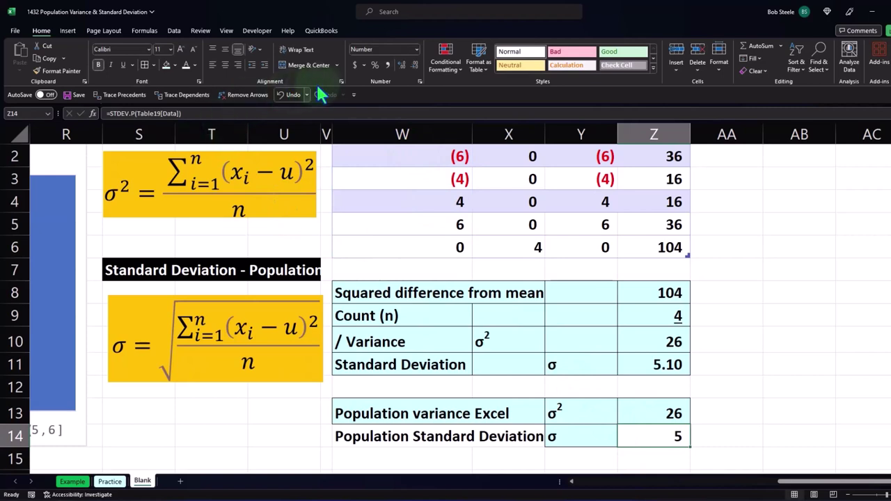
left_click(402, 64)
left_click(402, 64)
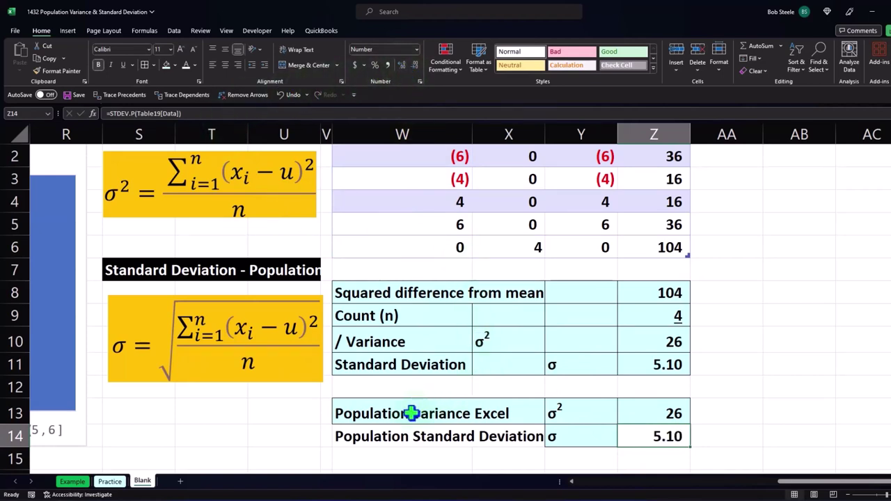
- Select the Excel result rows W13:Z14, then move down to W16
left_click_drag(408, 412, 644, 435)
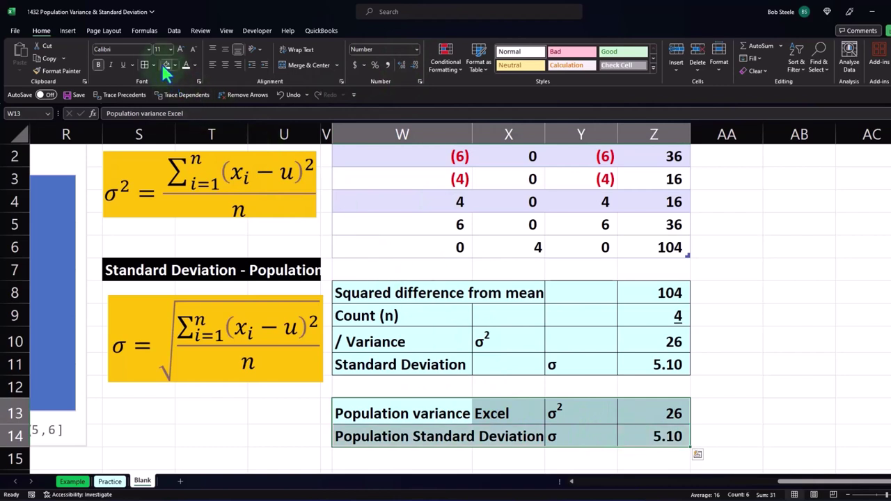
scroll(423, 413, "down", 1)
left_click(394, 415)
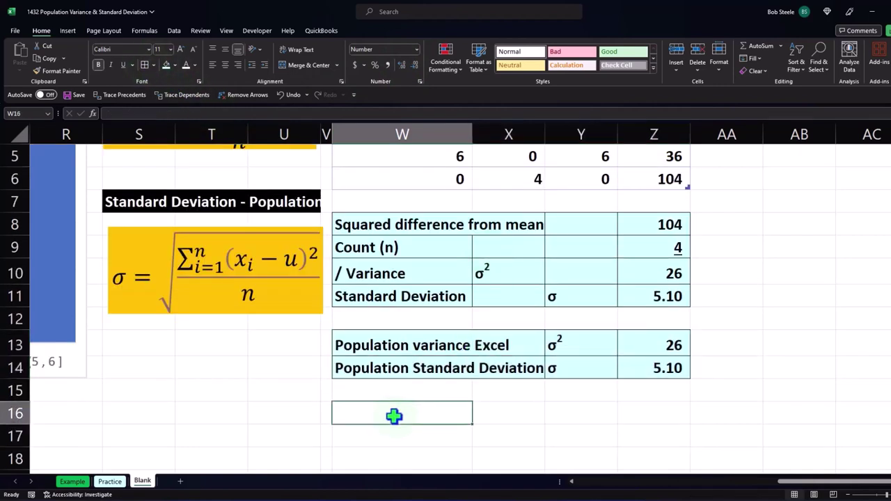
- Label W16 'Sample Variance Excel' and enter =VAR.S(Table19[Data]) in Z16
type("Sample")
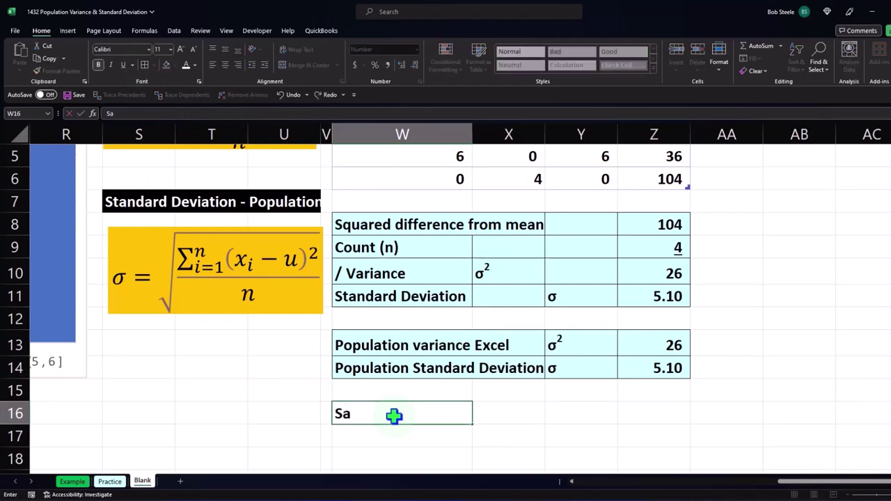
type(" Variance Exce")
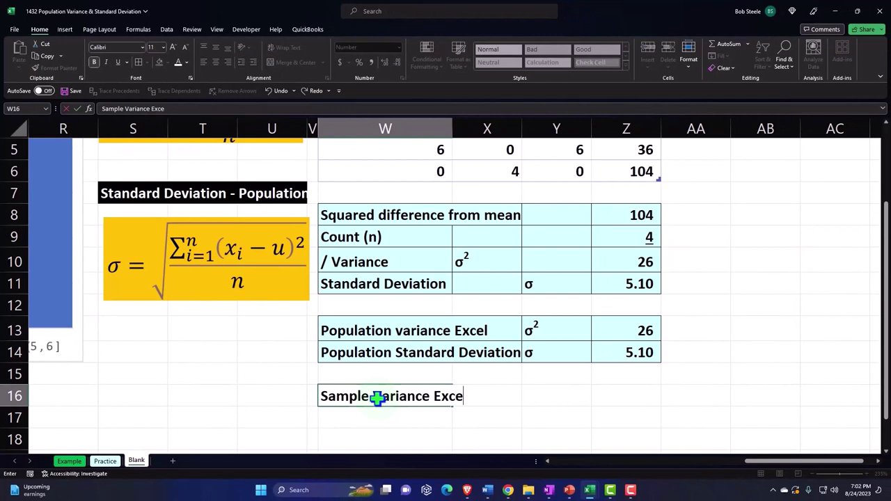
key("Right")
key("Right")
key("Right")
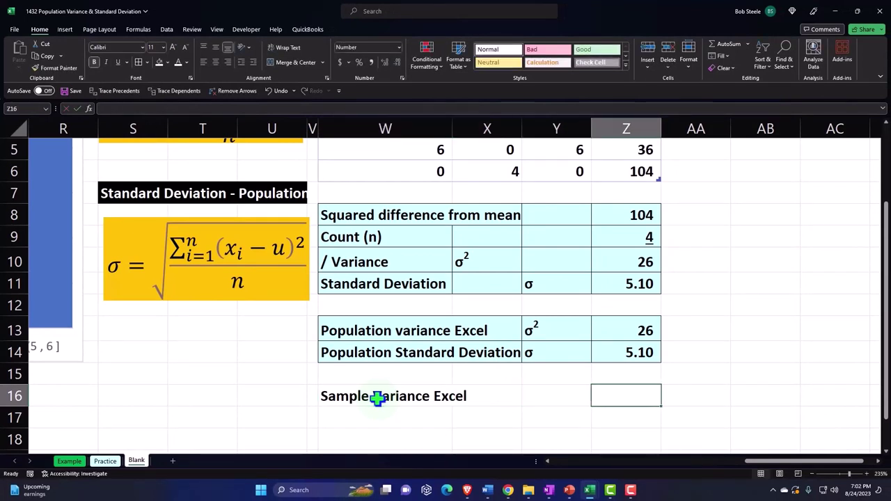
type("=")
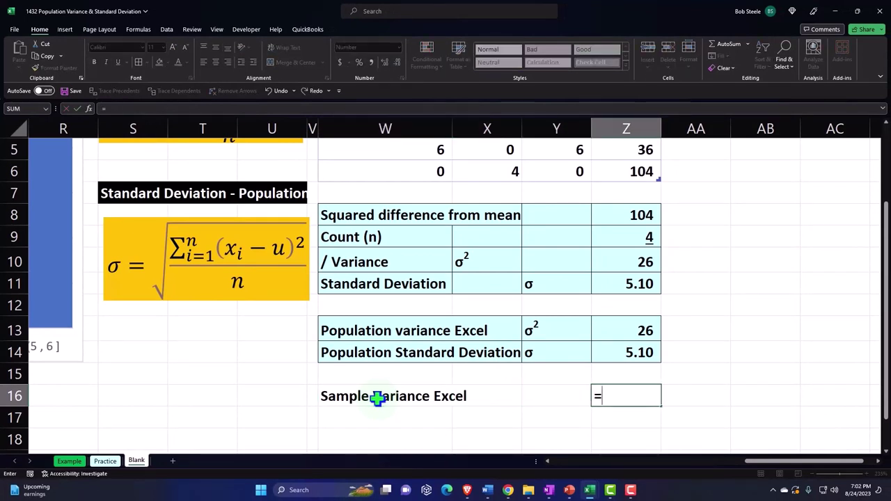
type("va")
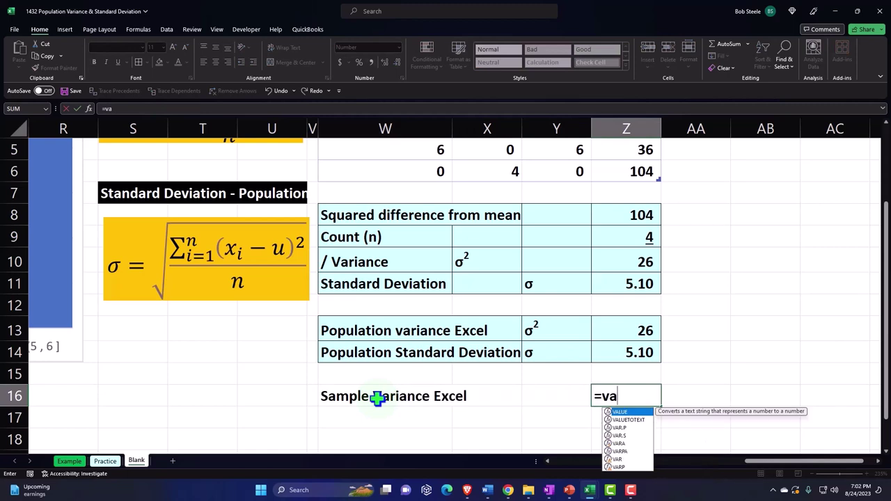
double_click(620, 436)
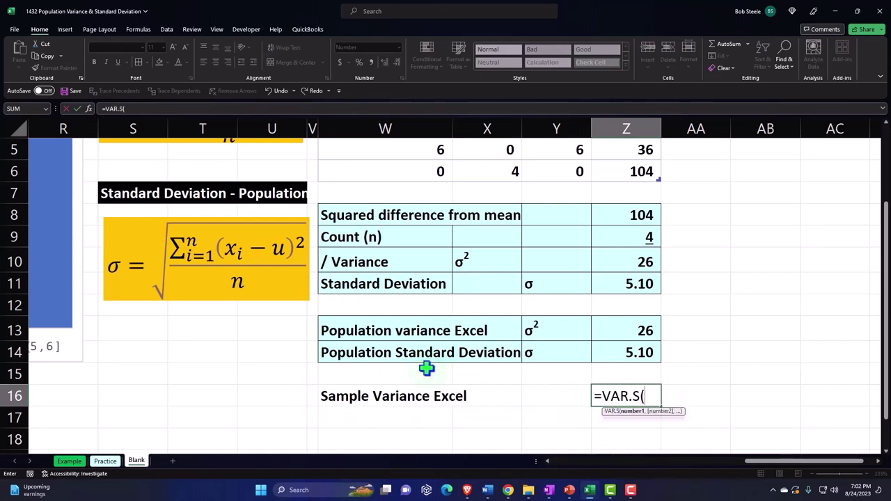
scroll(426, 369, "up", 2)
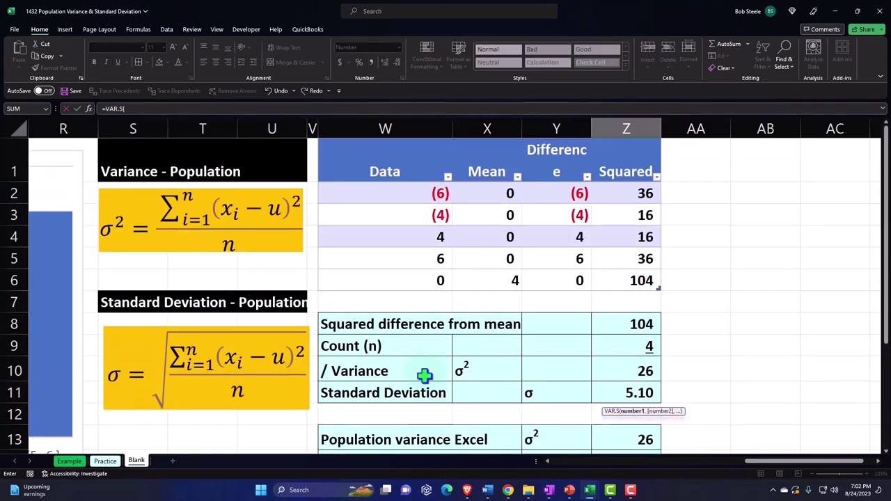
left_click(390, 143)
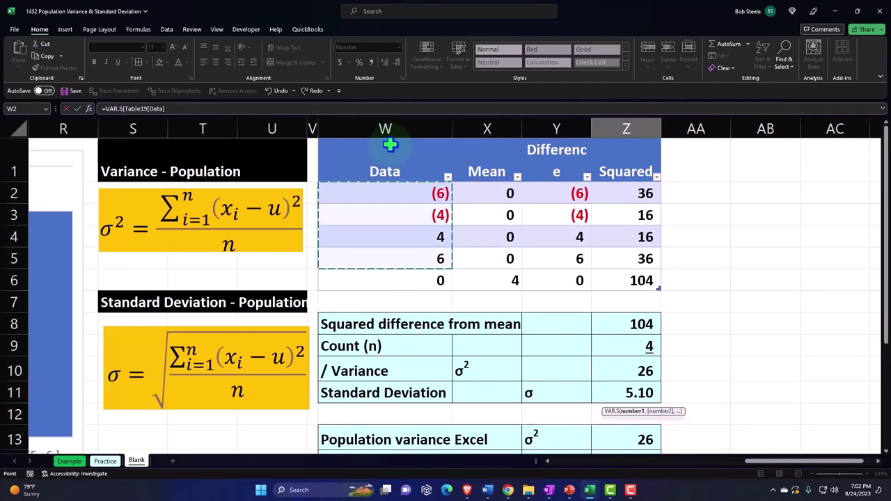
key("Return")
- Show sample variance as 34.67 and population variance as 26.00 with two decimals
left_click(622, 420)
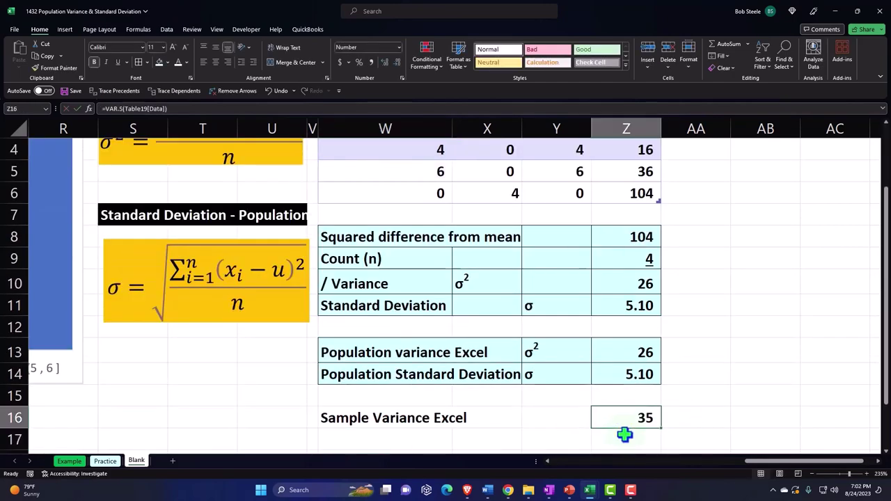
left_click(385, 62)
left_click(385, 61)
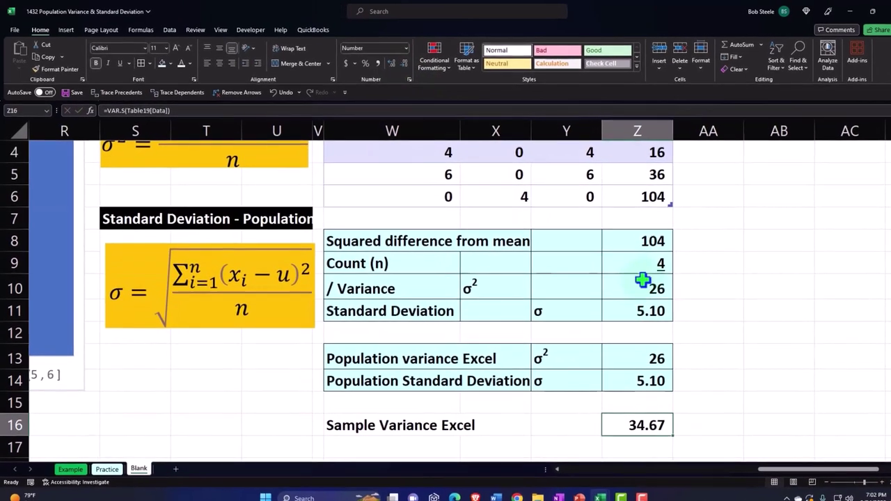
left_click(665, 366)
left_click(400, 64)
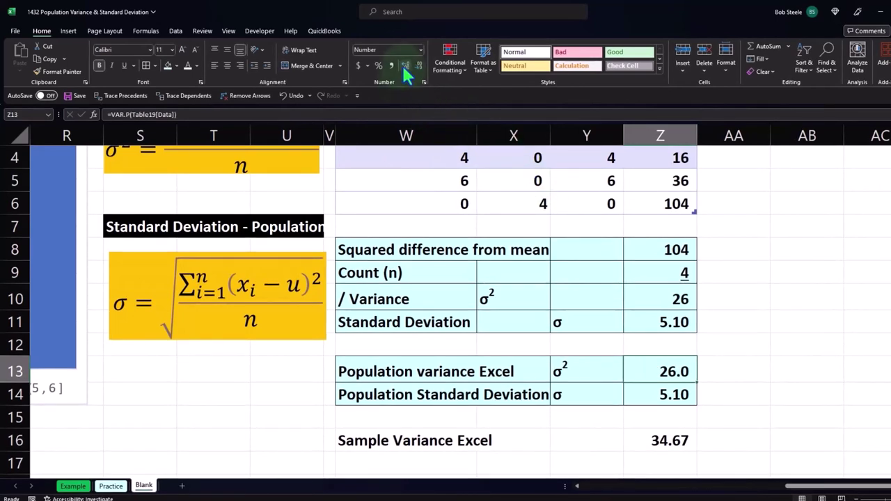
left_click(400, 65)
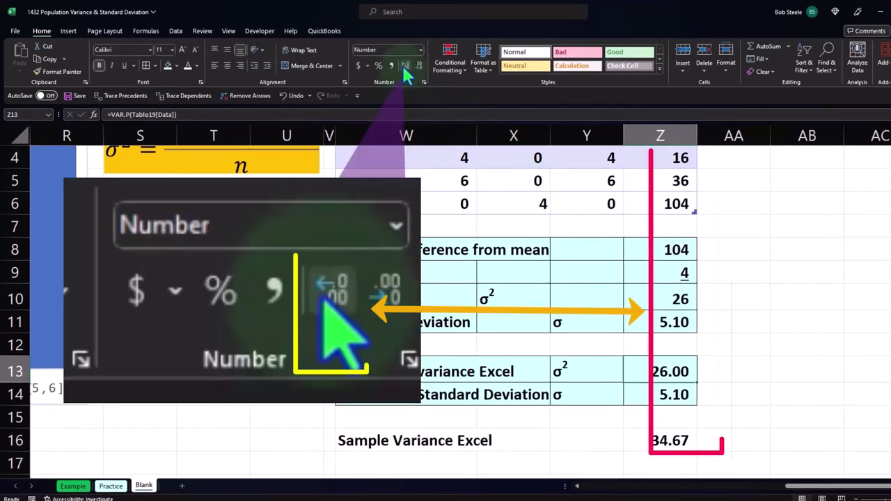
left_click(414, 462)
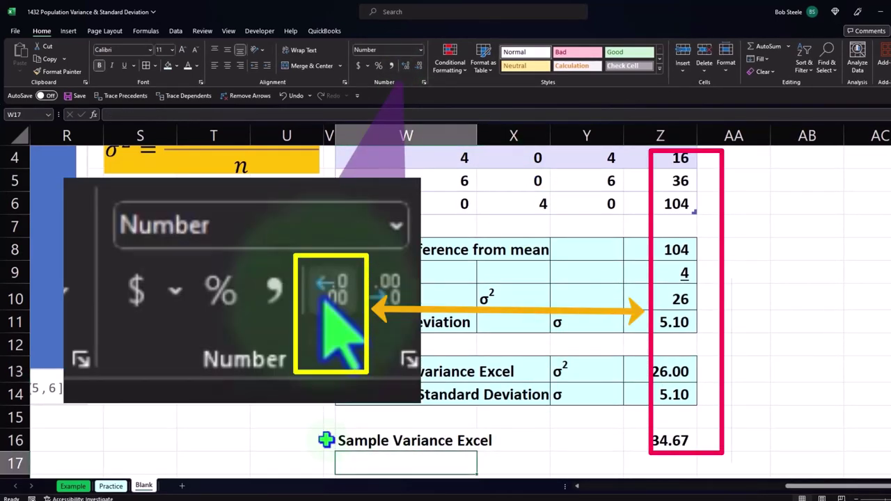
- Label W17 'Sample Standard Deviation Excel' and enter =STDEV.S(Table19[Data]) in Z17
type("Sample ")
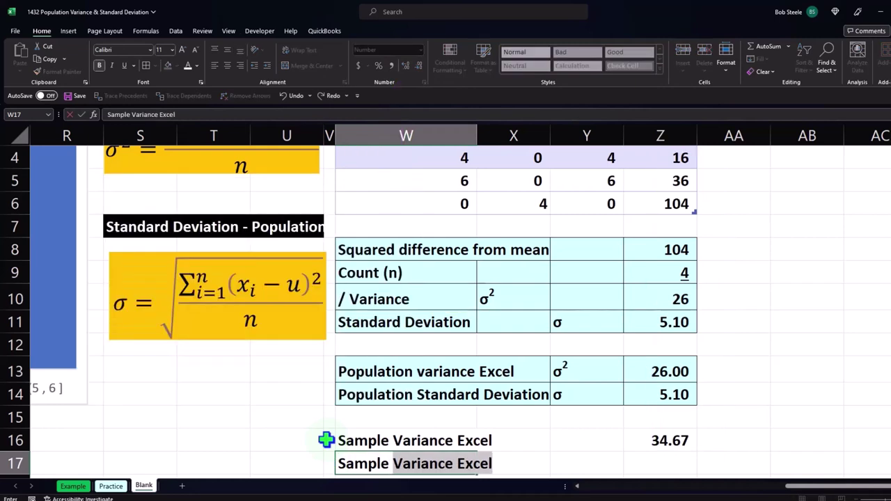
type("Standard D")
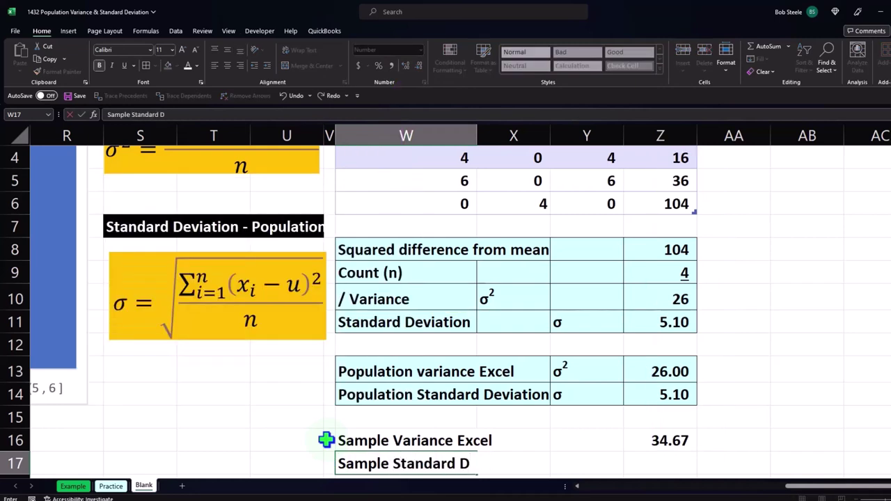
type("eviation Exc")
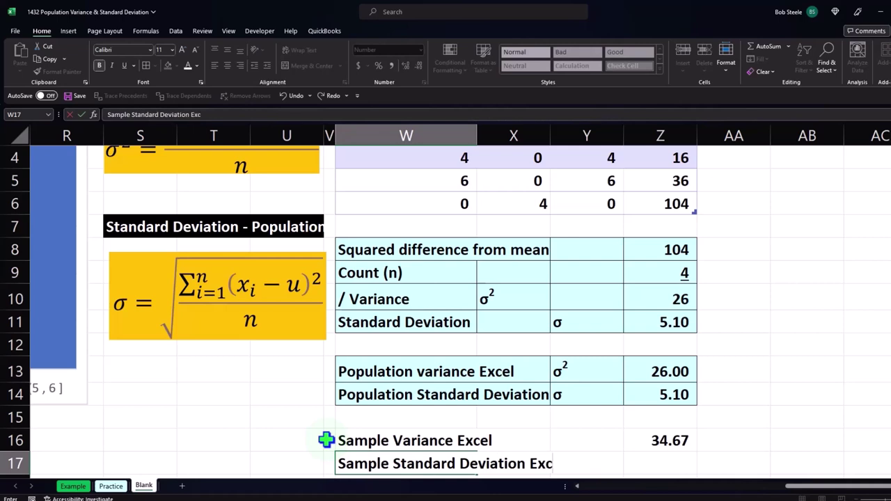
type("el")
key("Tab")
key("Tab")
key("Tab")
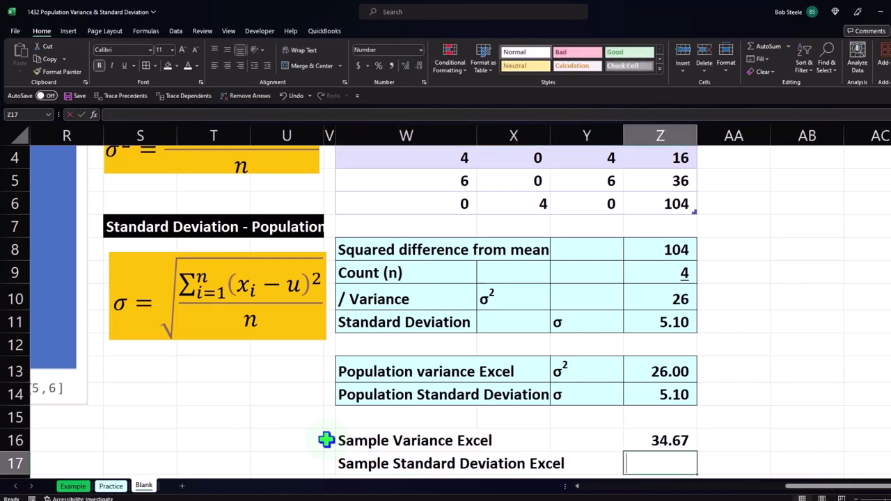
type("=st")
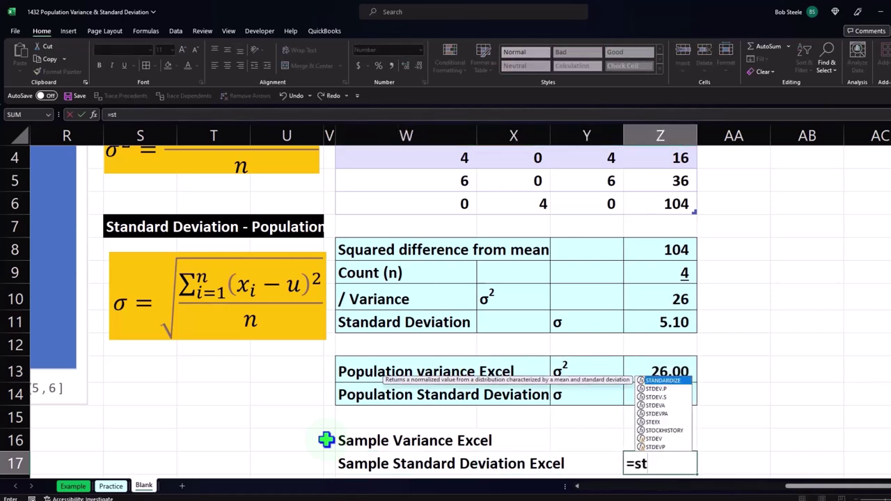
double_click(656, 398)
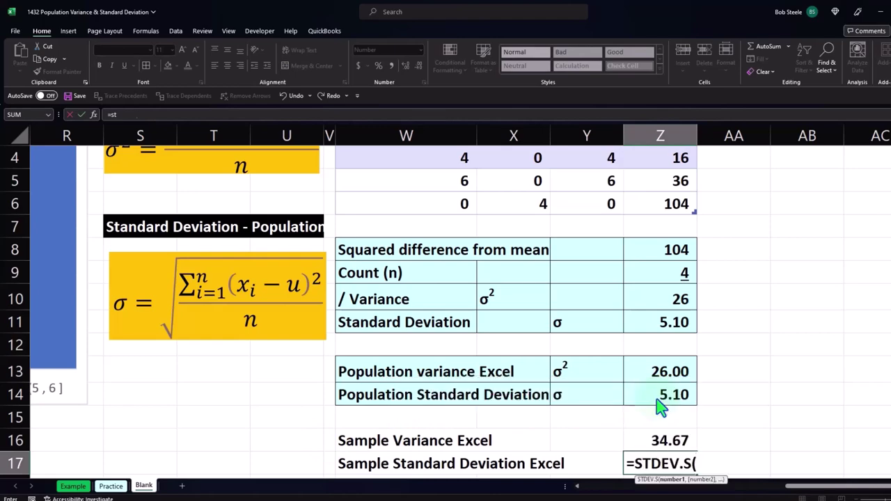
scroll(529, 362, "up", 1)
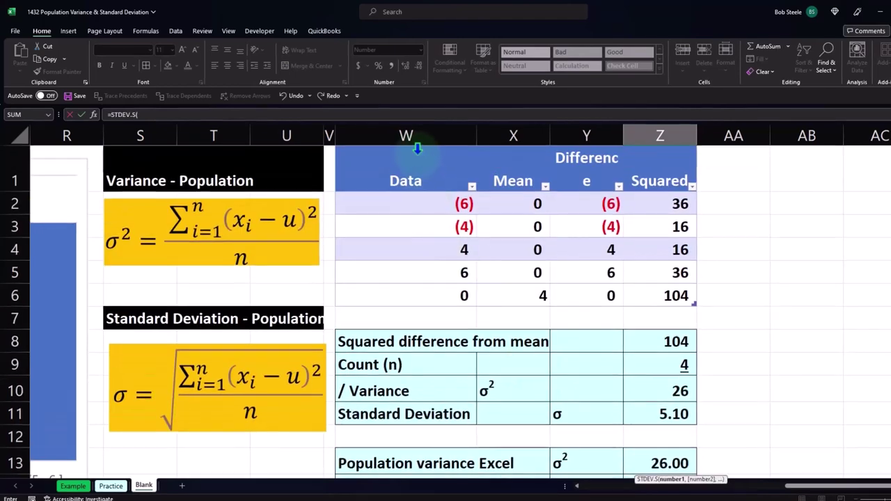
left_click(417, 153)
key("Return")
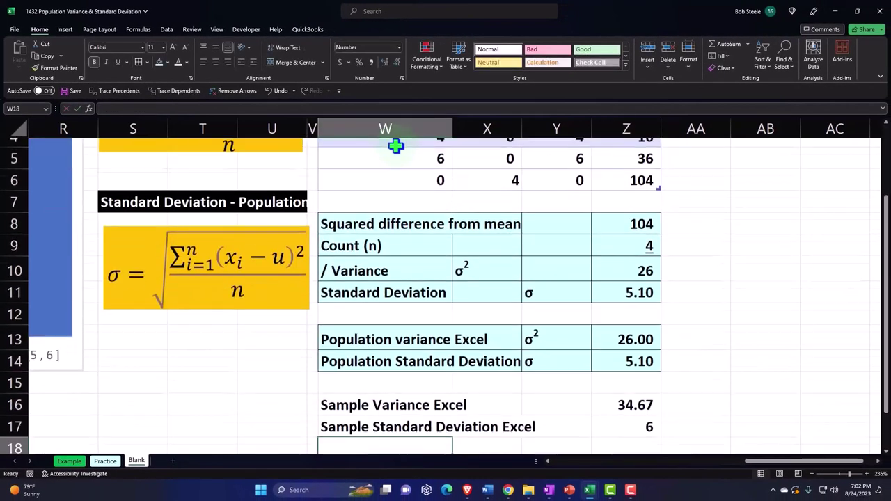
- Show the sample standard deviation as 5.89 and select rows W16:Z17
left_click(619, 415)
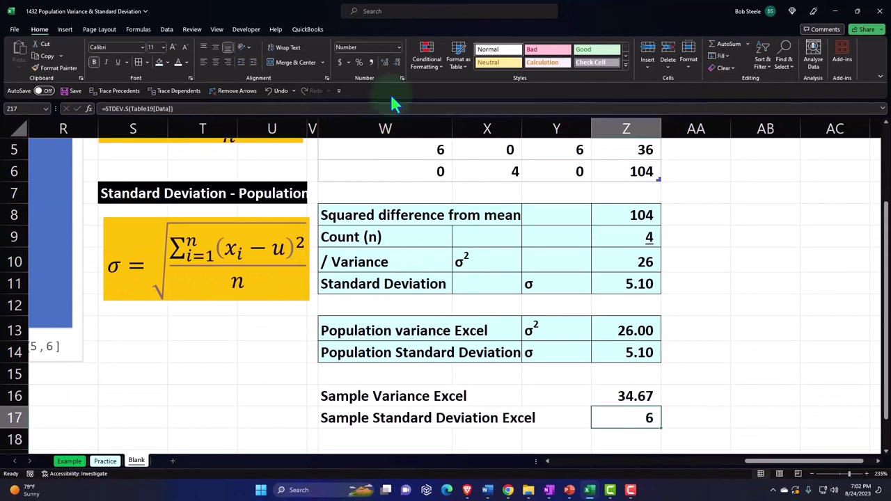
left_click(385, 62)
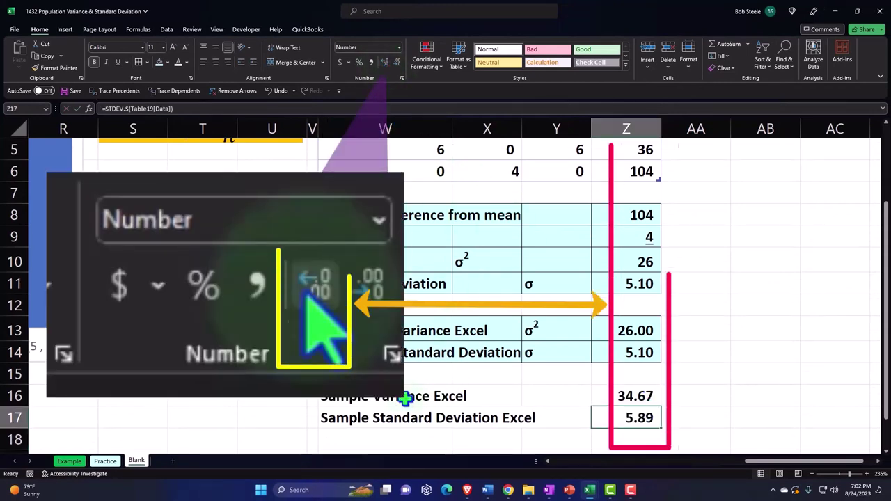
left_click_drag(408, 396, 603, 413)
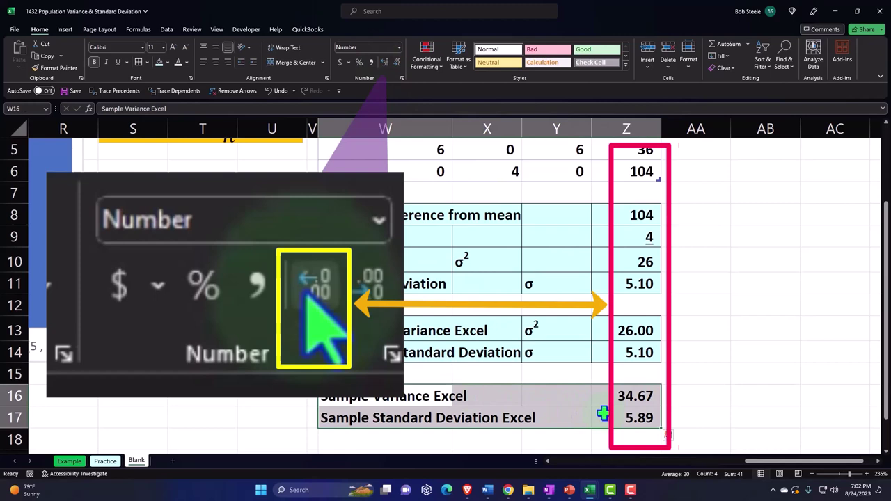
- Fill W16:Z17 yellow, then scroll the sheet to compare manual and Excel results
left_click(167, 63)
left_click(182, 147)
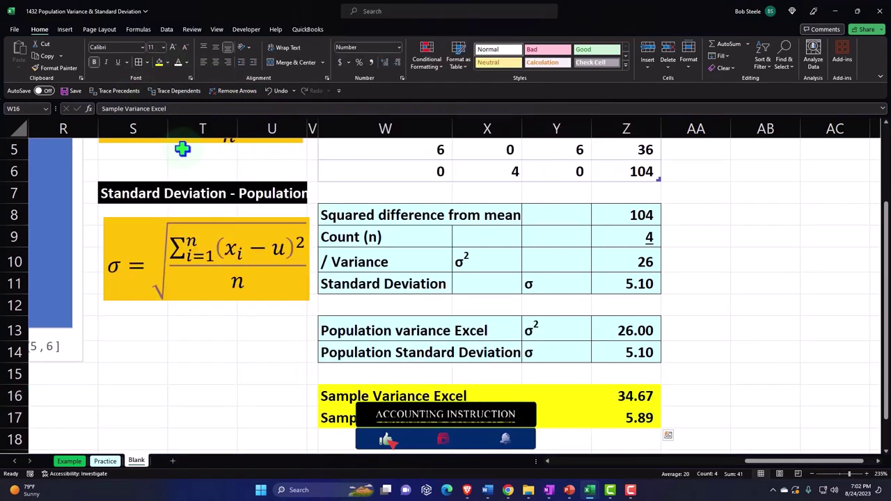
left_click(444, 325)
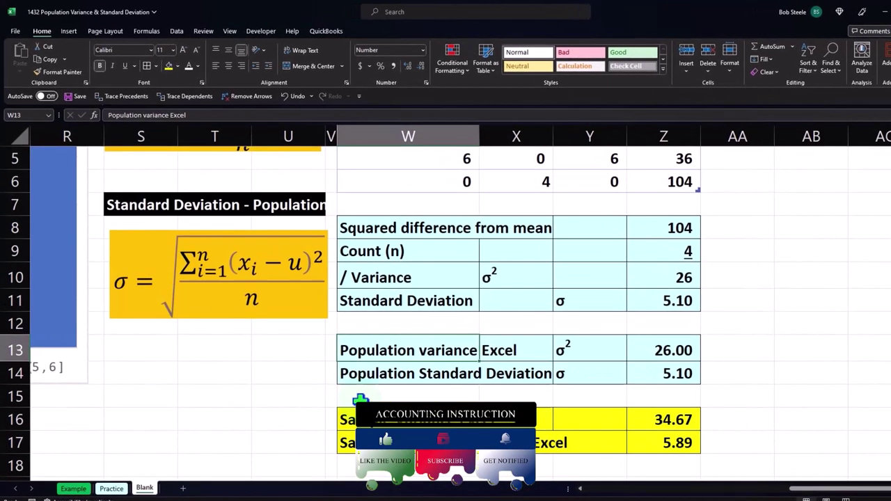
scroll(360, 399, "up", 2)
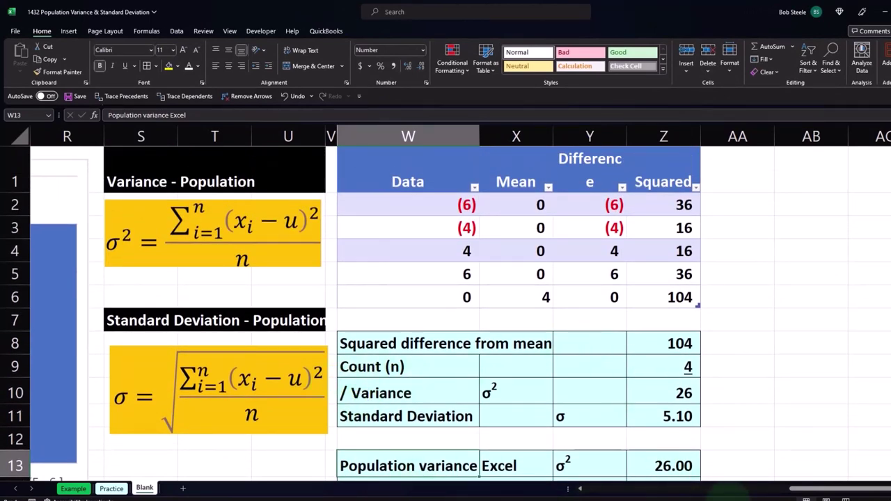
left_click_drag(794, 490, 599, 495)
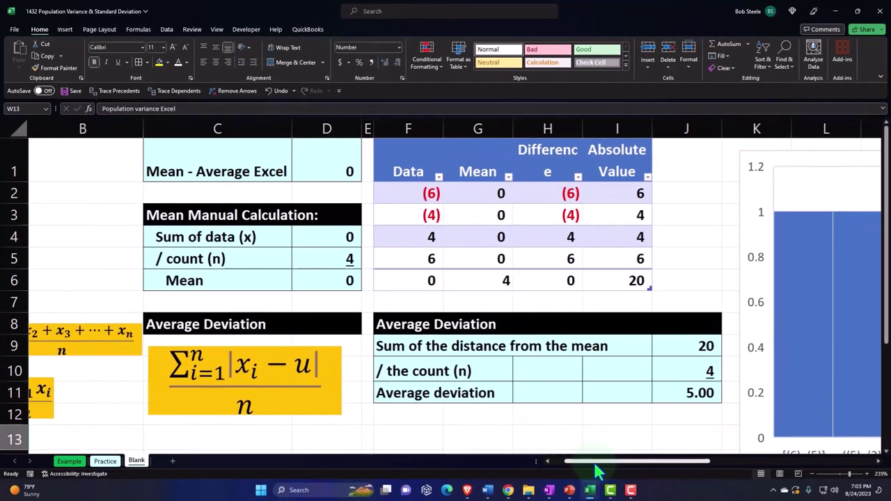
left_click_drag(634, 498, 707, 500)
left_click_drag(665, 475, 793, 475)
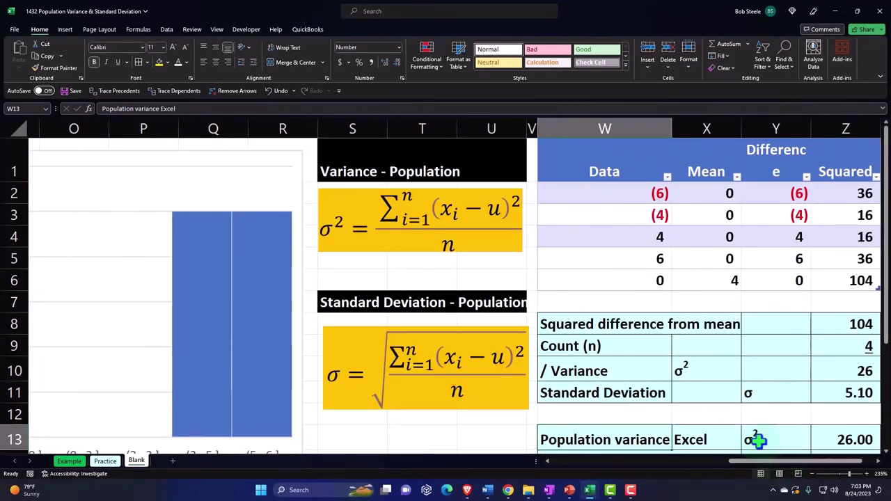